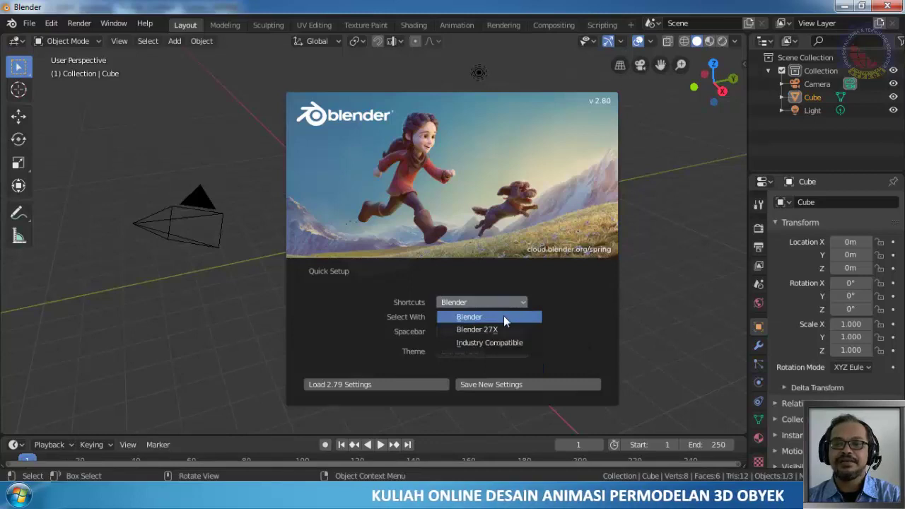
# - Keep the Blender shortcut set and set Select With to Right in the quick setup
pyautogui.click(503, 317)
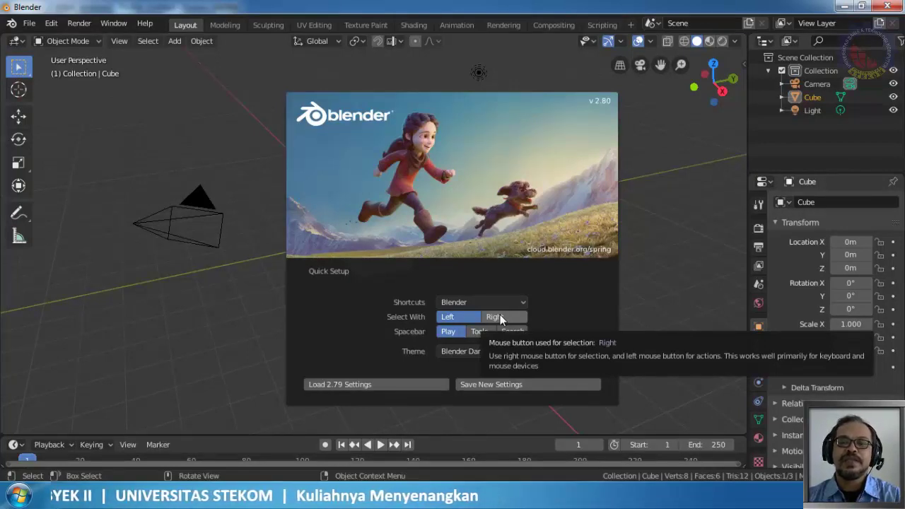
pyautogui.click(494, 317)
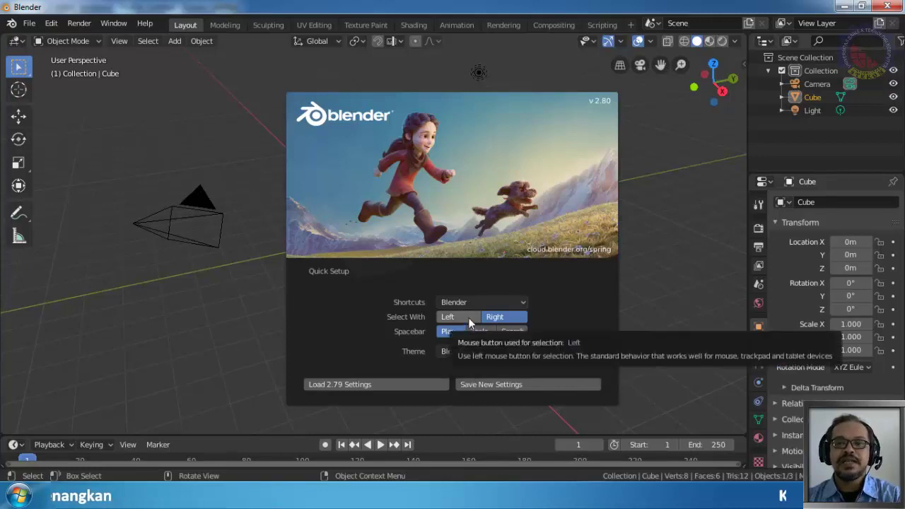
pyautogui.click(468, 322)
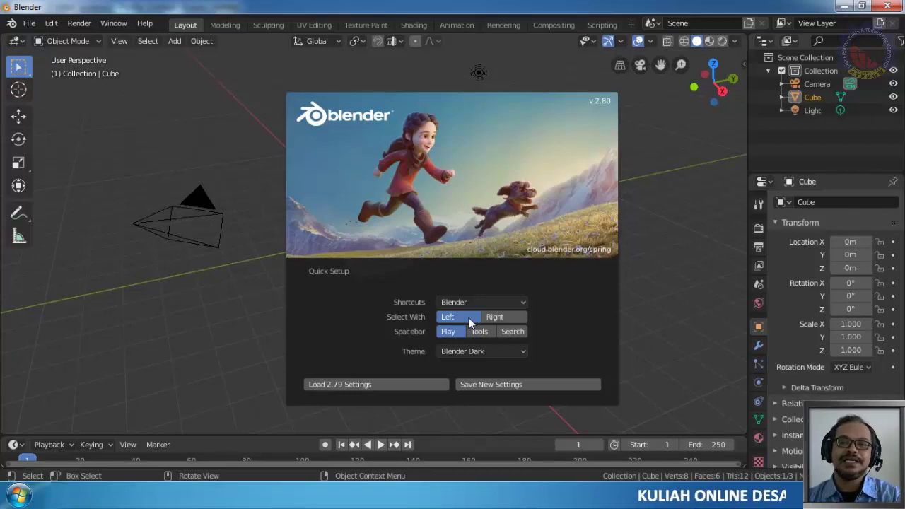
pyautogui.click(516, 320)
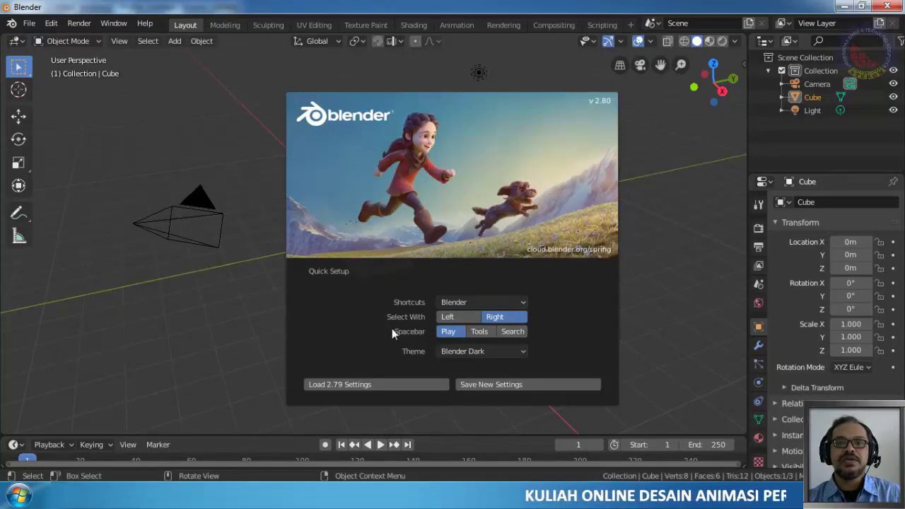
# - Set the Spacebar action to Search with the Blender Dark theme, and save the new settings
pyautogui.click(516, 336)
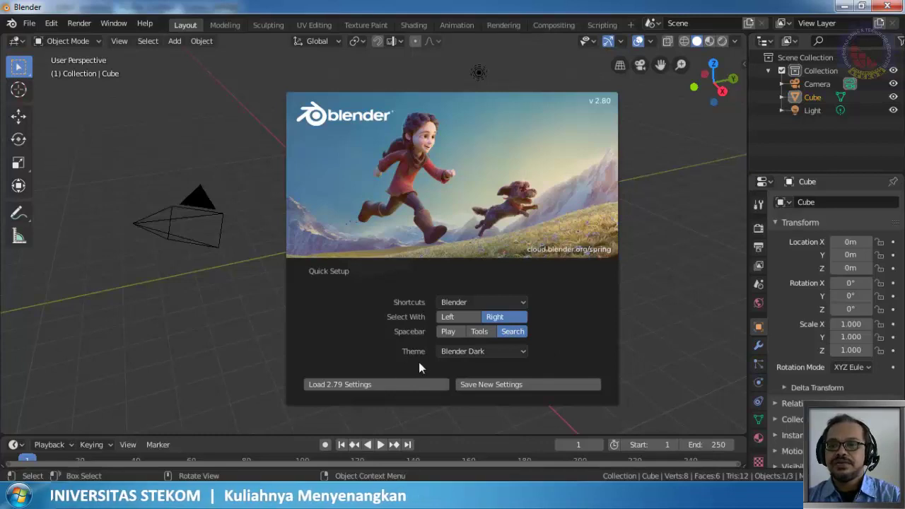
pyautogui.click(511, 354)
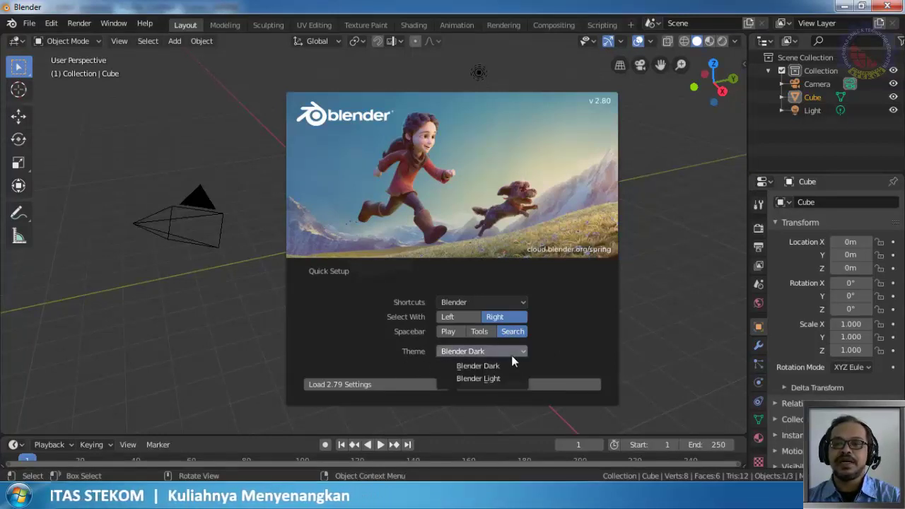
pyautogui.click(511, 355)
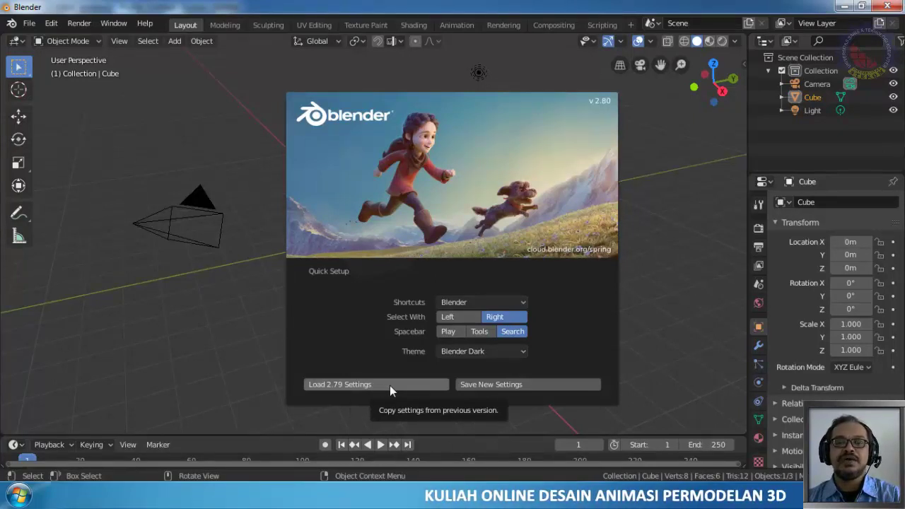
pyautogui.click(525, 385)
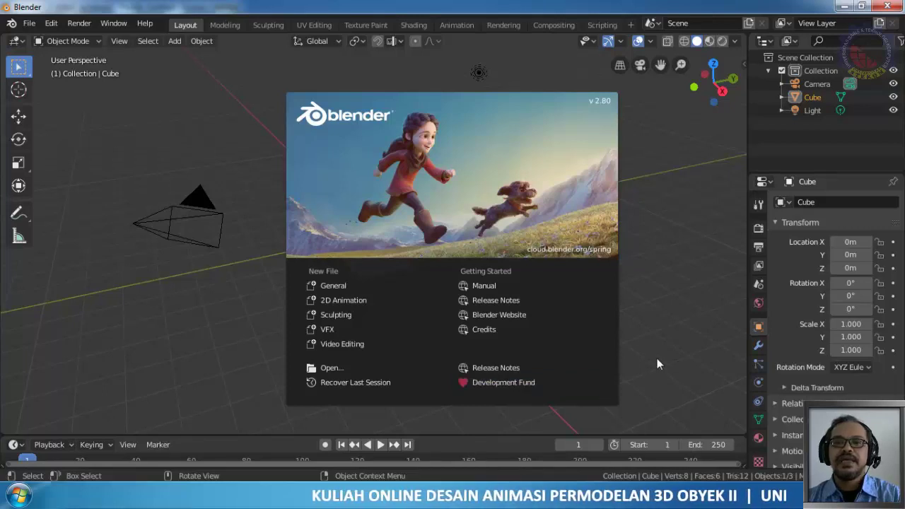
pyautogui.click(636, 130)
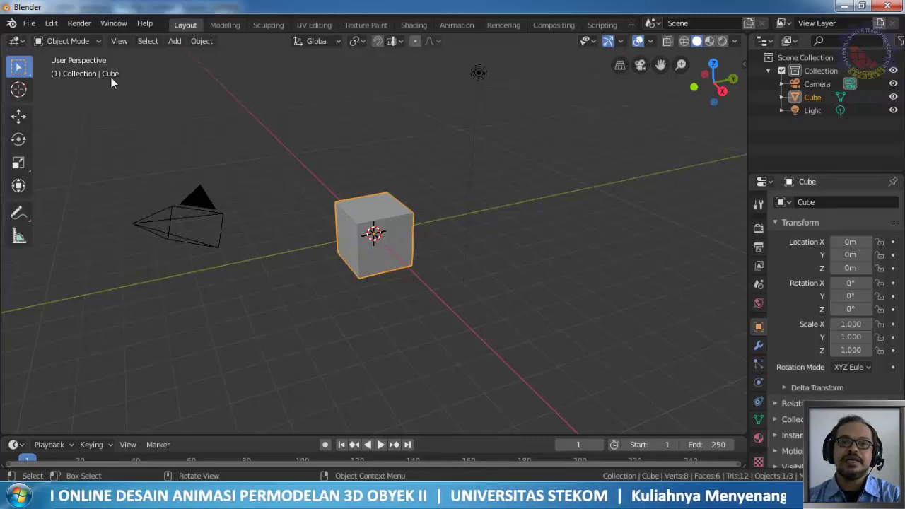
# - Enable Emulate Numpad in the keyboard input preferences
pyautogui.click(46, 27)
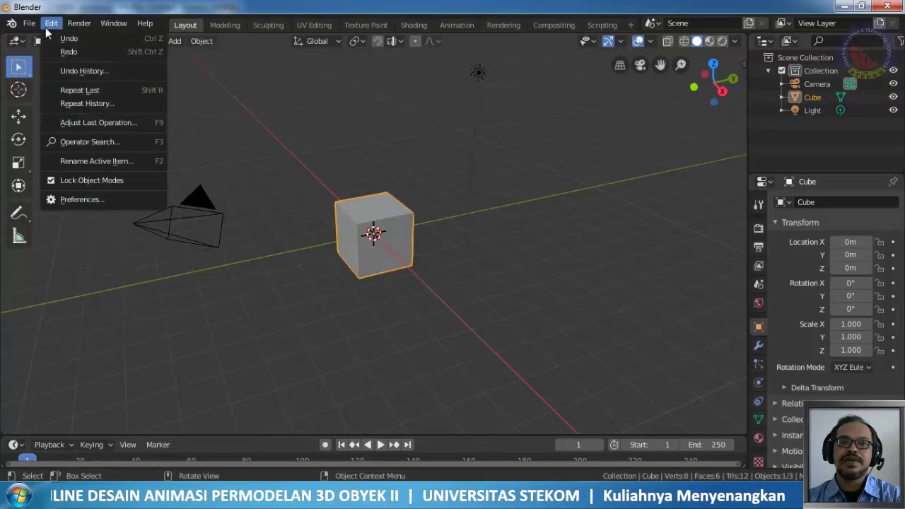
pyautogui.click(87, 201)
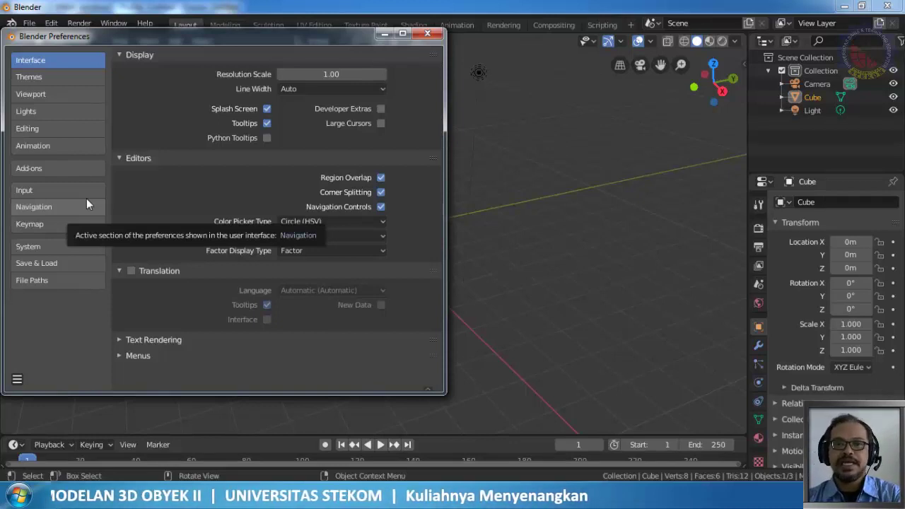
pyautogui.click(59, 83)
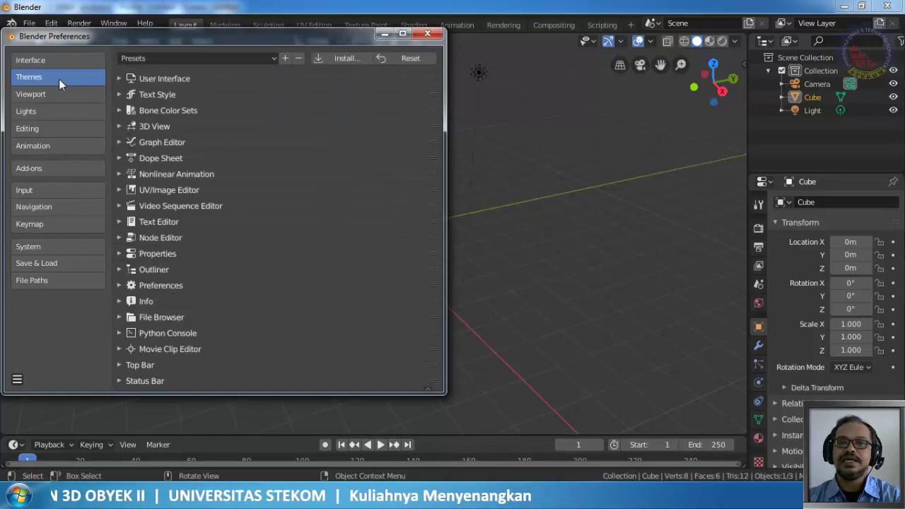
pyautogui.click(91, 94)
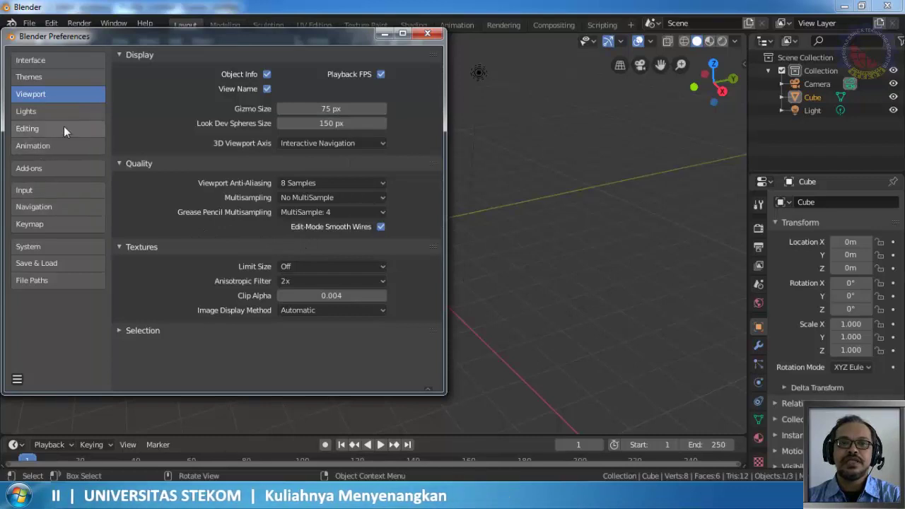
pyautogui.click(22, 191)
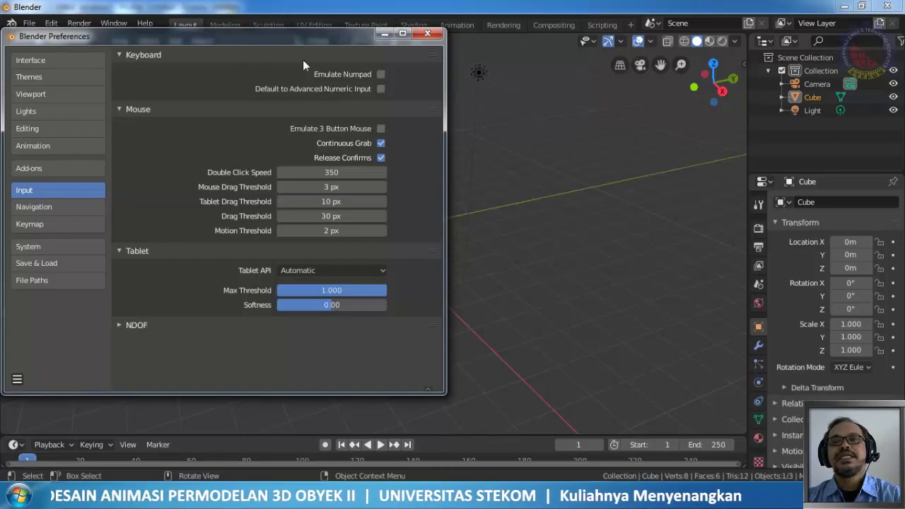
pyautogui.click(381, 75)
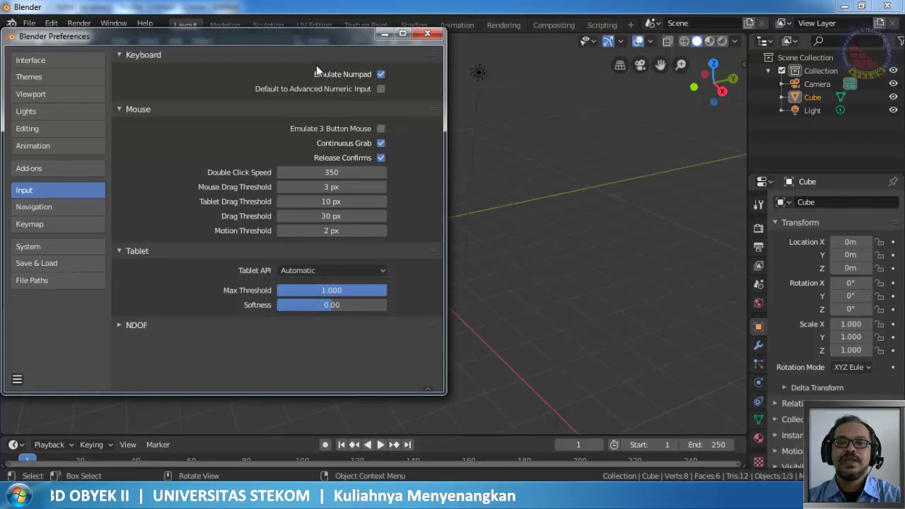
# - Switch the keymap's Select With preference to Left and back to Right
pyautogui.click(89, 224)
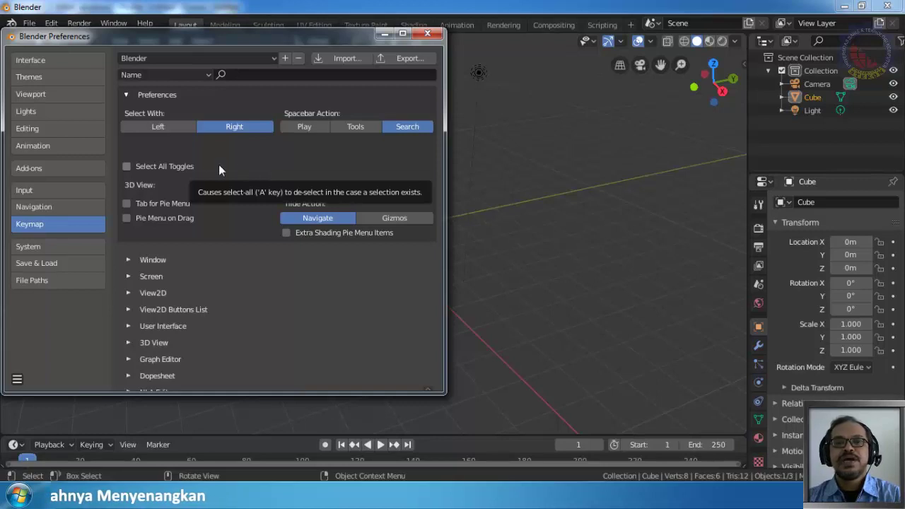
pyautogui.click(170, 130)
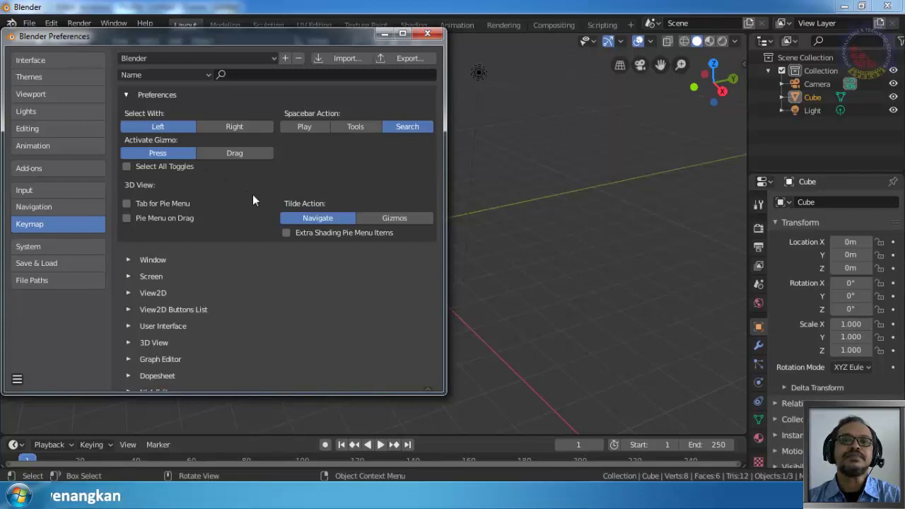
pyautogui.click(225, 125)
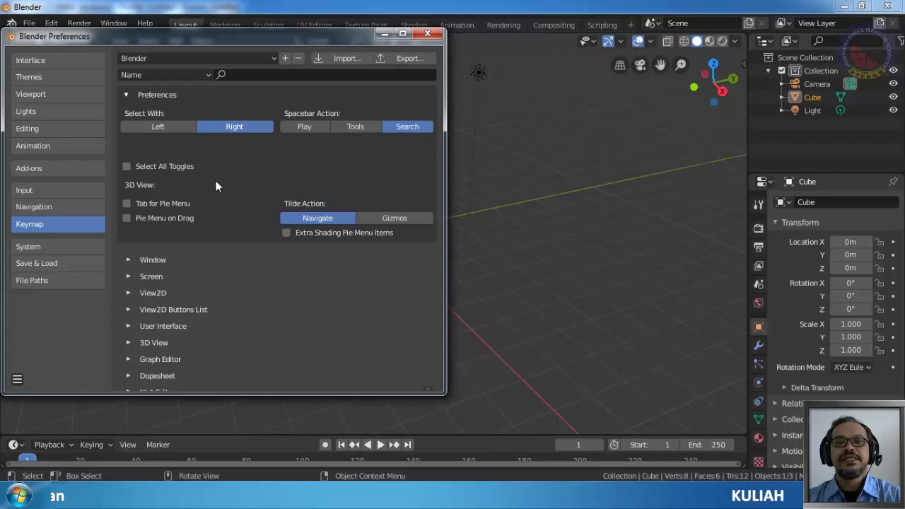
# - Look through the list of available add-ons in the preferences and close the preferences window
pyautogui.click(35, 167)
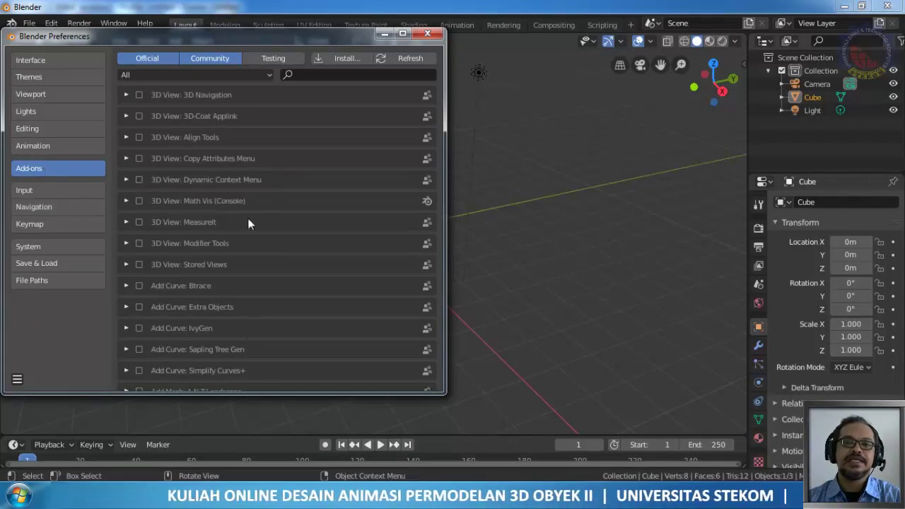
pyautogui.scroll(-15, 218, 258)
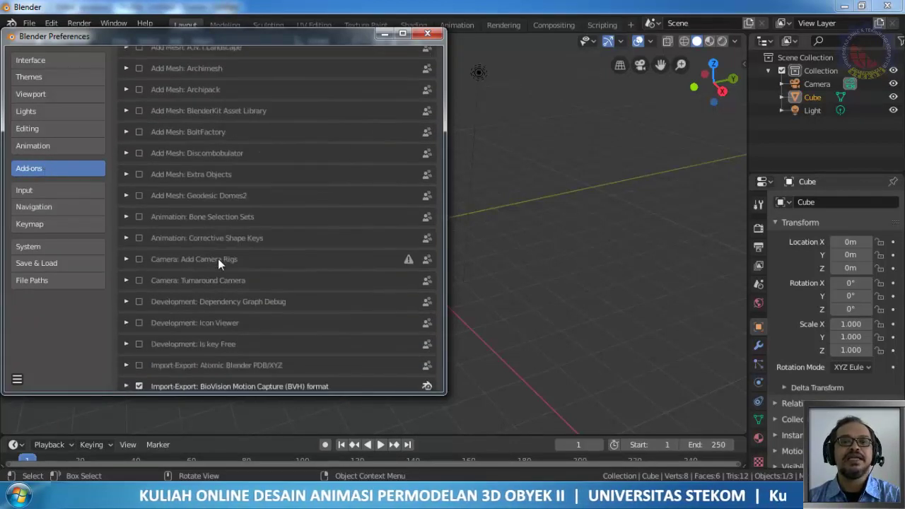
pyautogui.scroll(15, 217, 259)
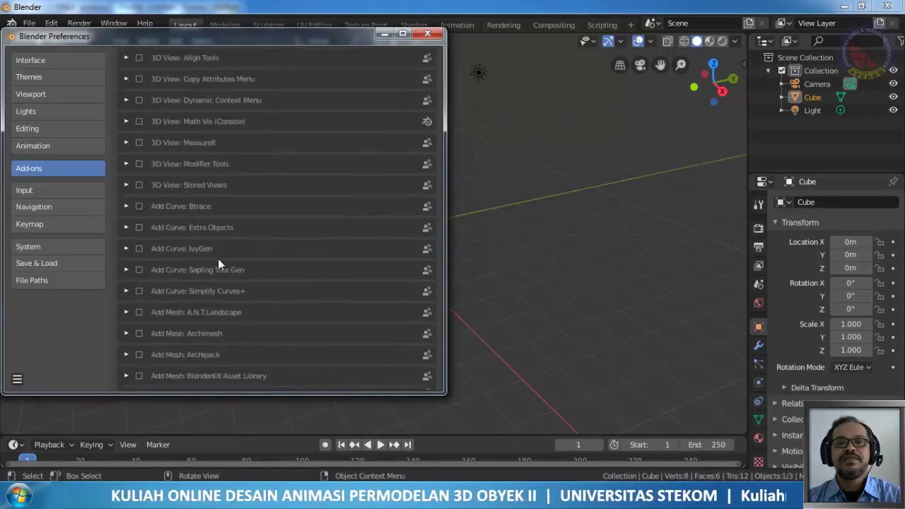
pyautogui.click(430, 33)
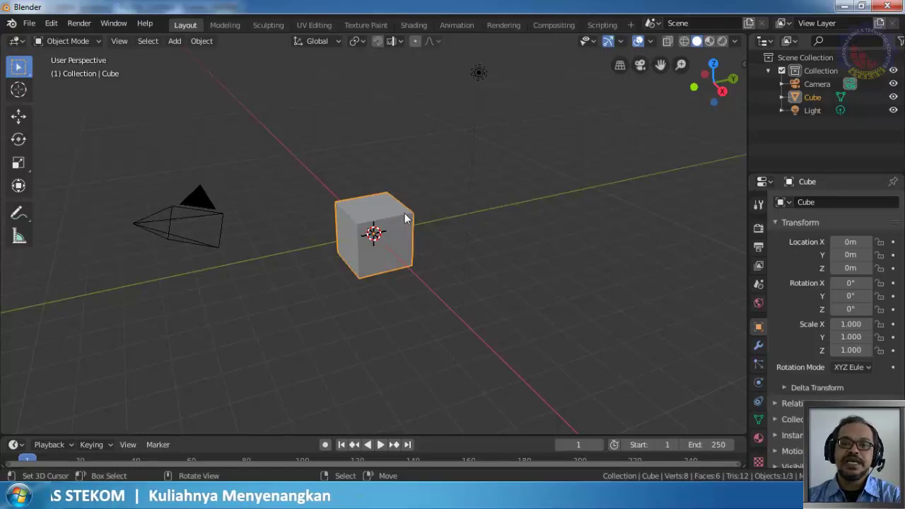
# - Practise selecting the camera, light and cube individually in the viewport, finishing with nothing selected
pyautogui.click(203, 204)
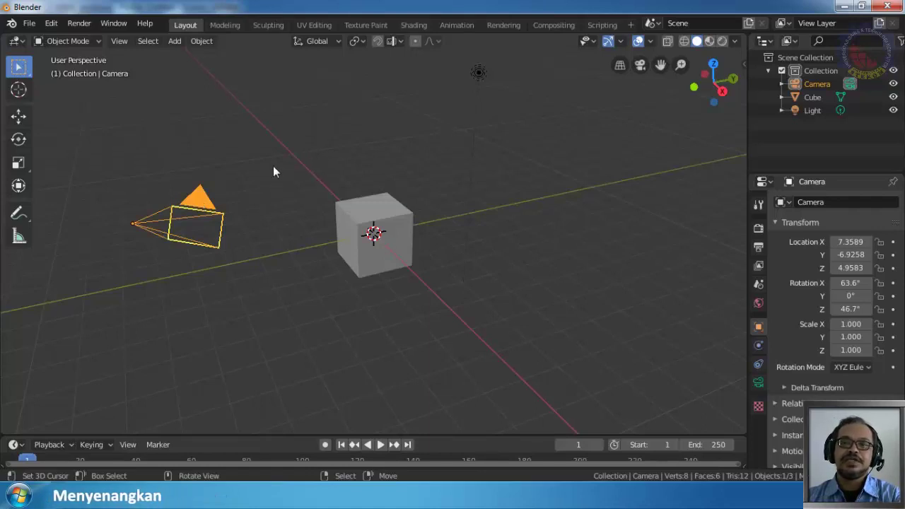
pyautogui.click(479, 74)
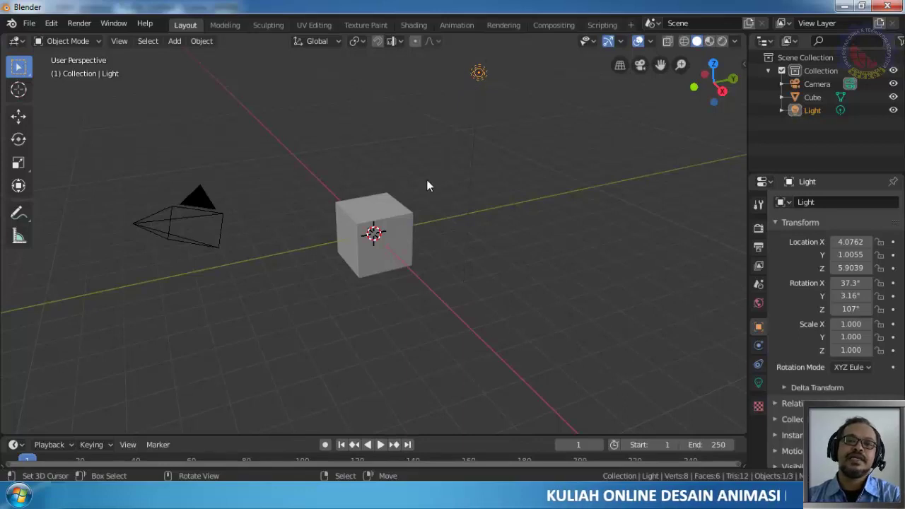
pyautogui.click(197, 193)
pyautogui.click(479, 72)
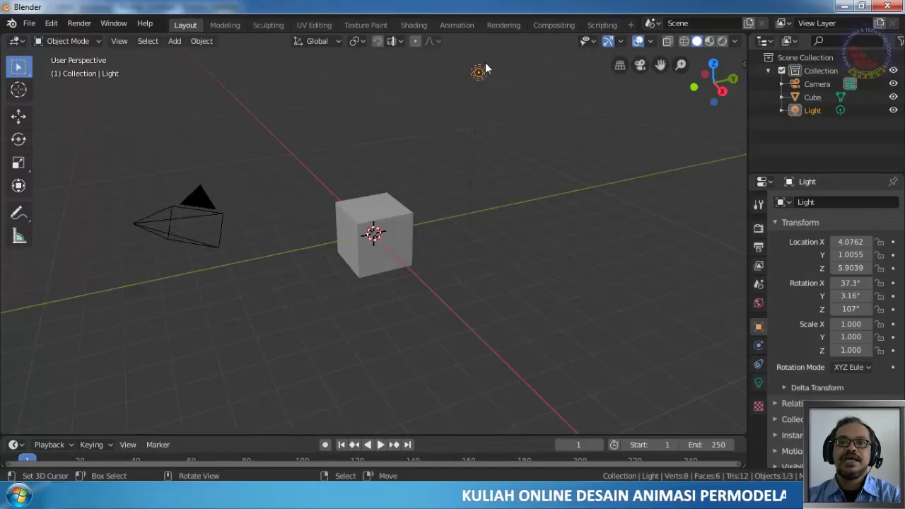
pyautogui.click(207, 205)
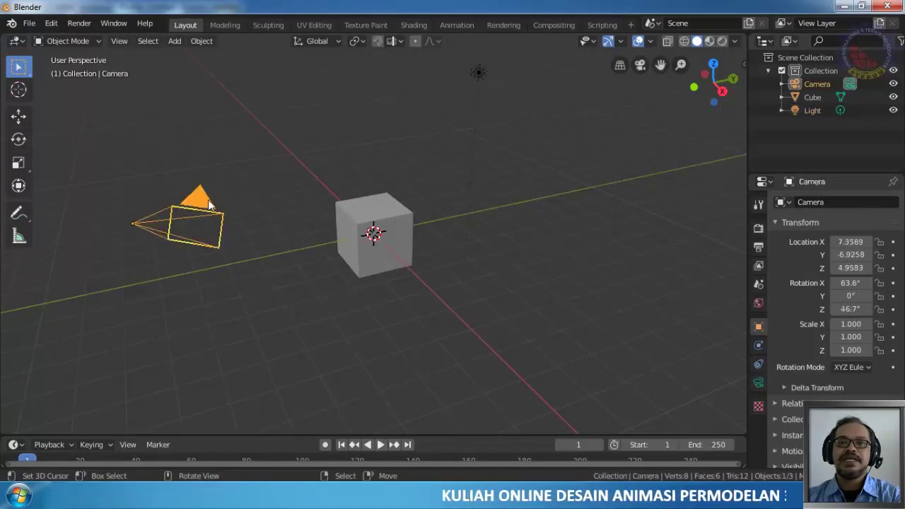
pyautogui.click(382, 219)
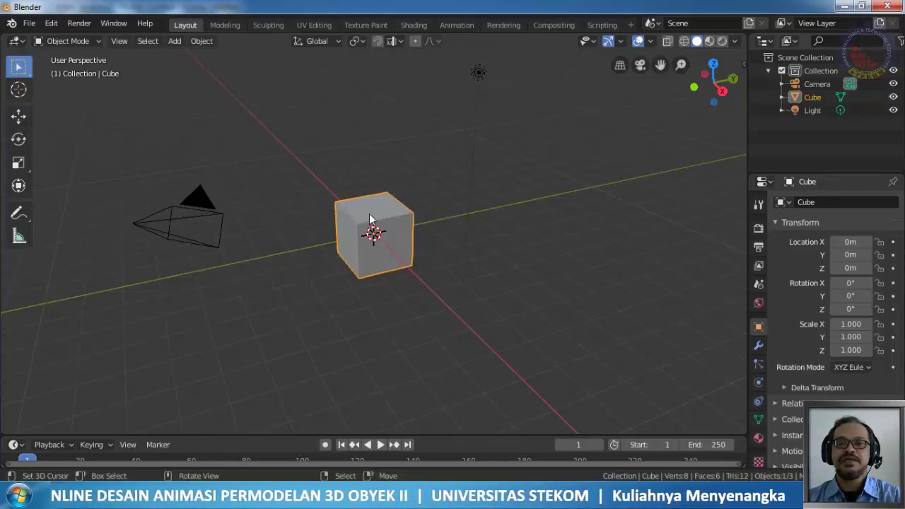
pyautogui.click(210, 202)
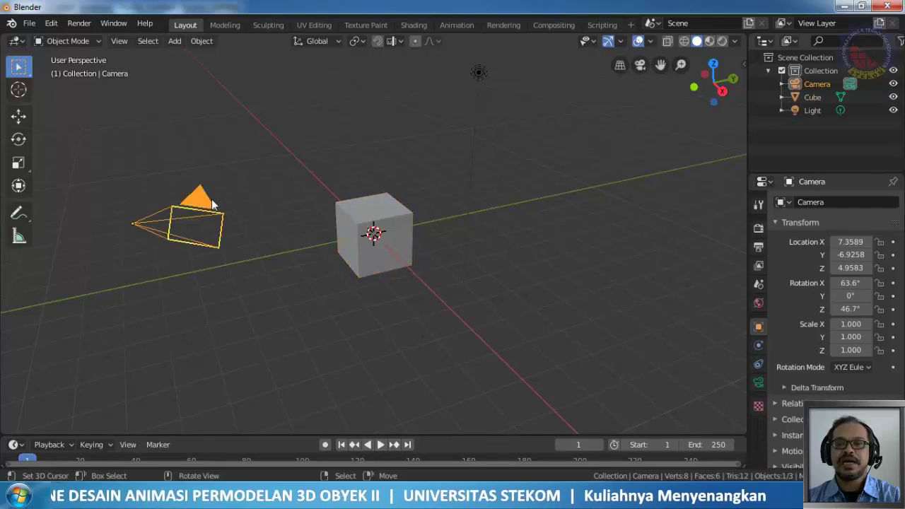
pyautogui.click(479, 72)
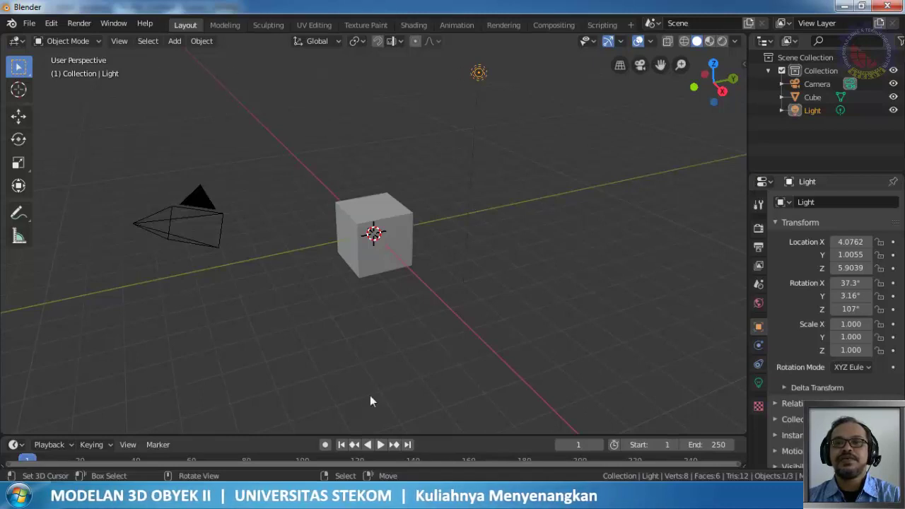
pyautogui.click(224, 144)
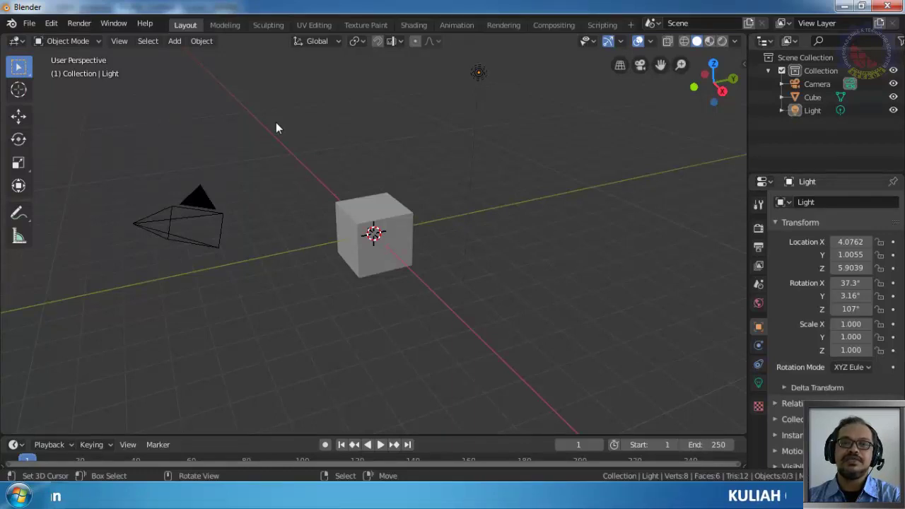
# - Examine the cube by orbiting the viewport around it and zooming in and out
pyautogui.moveTo(276, 124); pyautogui.dragTo(276, 124, button='middle')
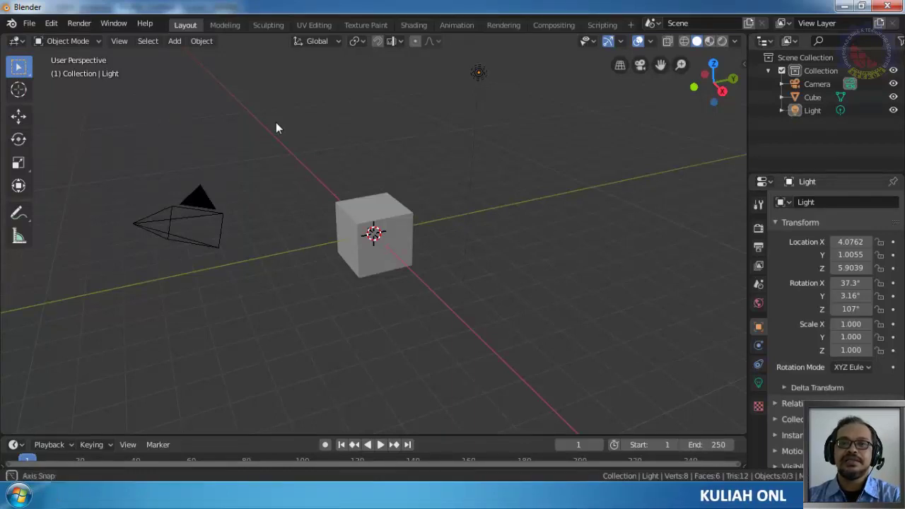
pyautogui.moveTo(326, 147); pyautogui.dragTo(395, 47, button='middle')
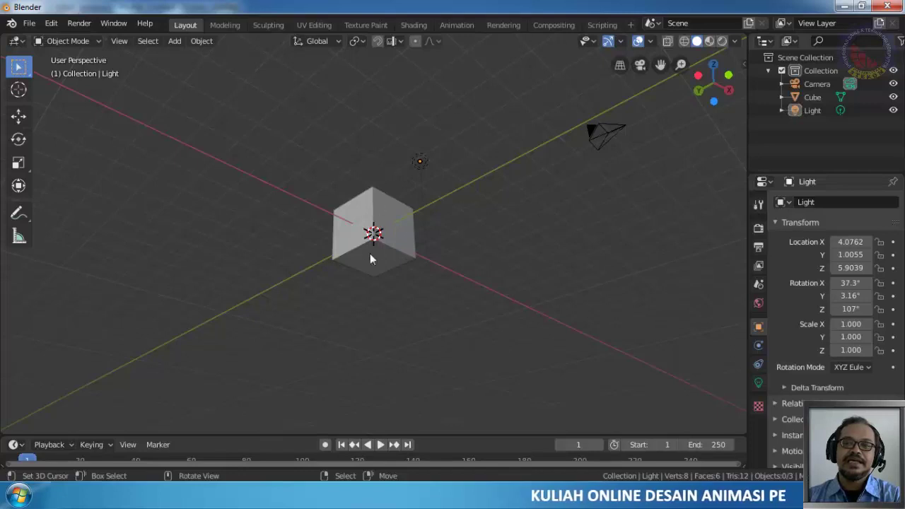
pyautogui.moveTo(380, 239); pyautogui.dragTo(355, 320, button='middle')
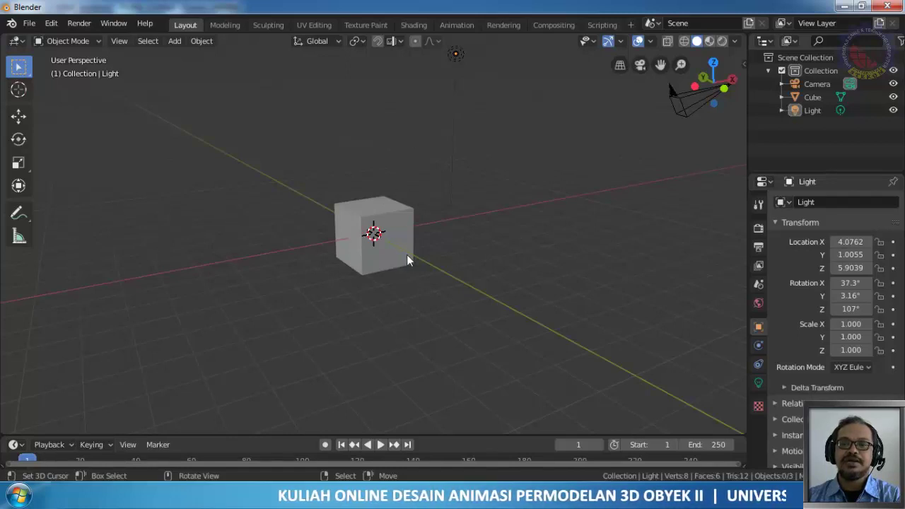
pyautogui.scroll(6, 407, 256)
pyautogui.scroll(8, 407, 261)
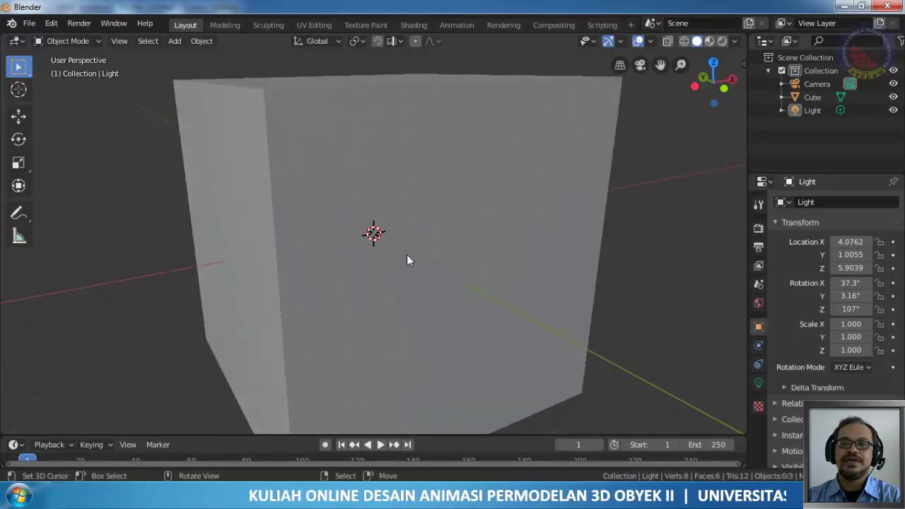
pyautogui.scroll(-8, 407, 261)
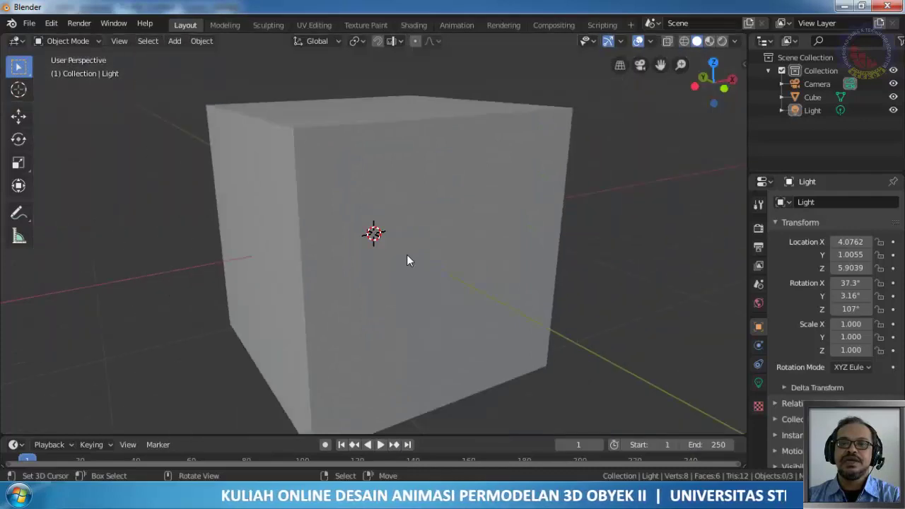
# - Inspect the cube close up and from farther away, viewing it from above and from underneath
pyautogui.scroll(10, 406, 260)
pyautogui.scroll(-10, 407, 260)
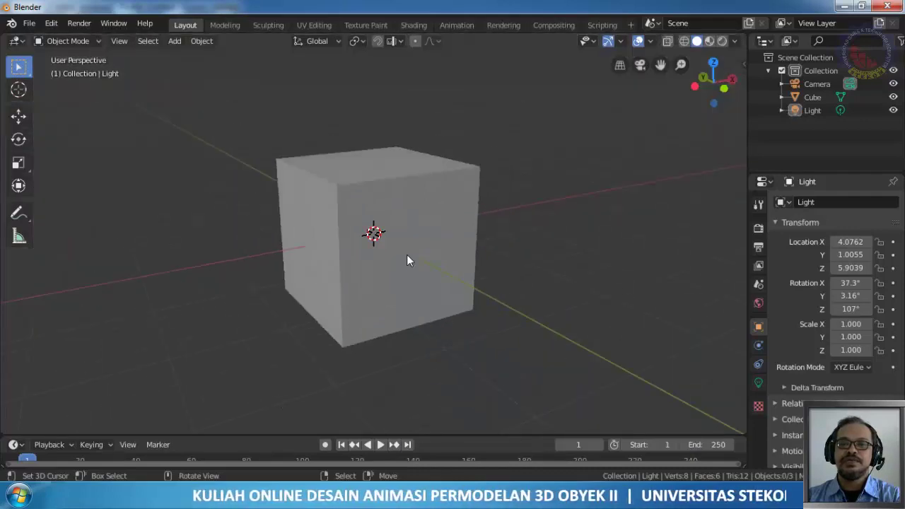
pyautogui.scroll(3, 406, 260)
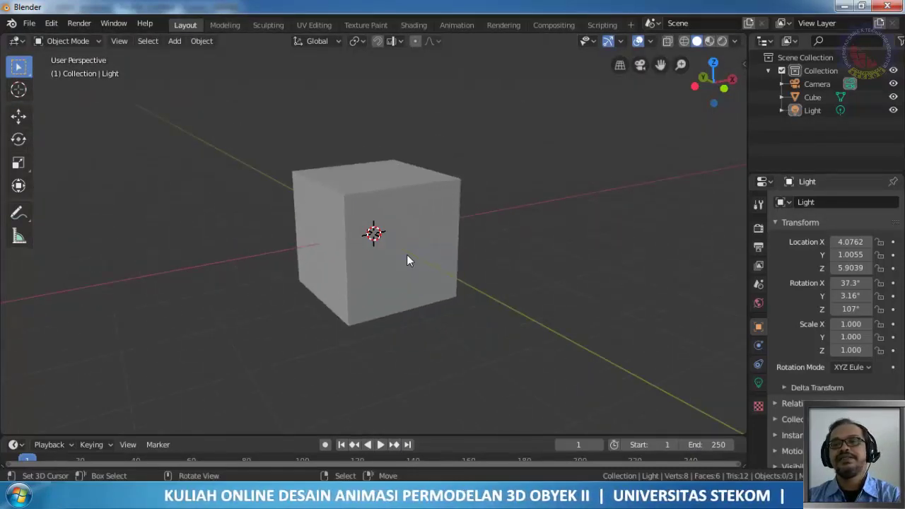
pyautogui.moveTo(459, 235); pyautogui.dragTo(339, 256, button='middle')
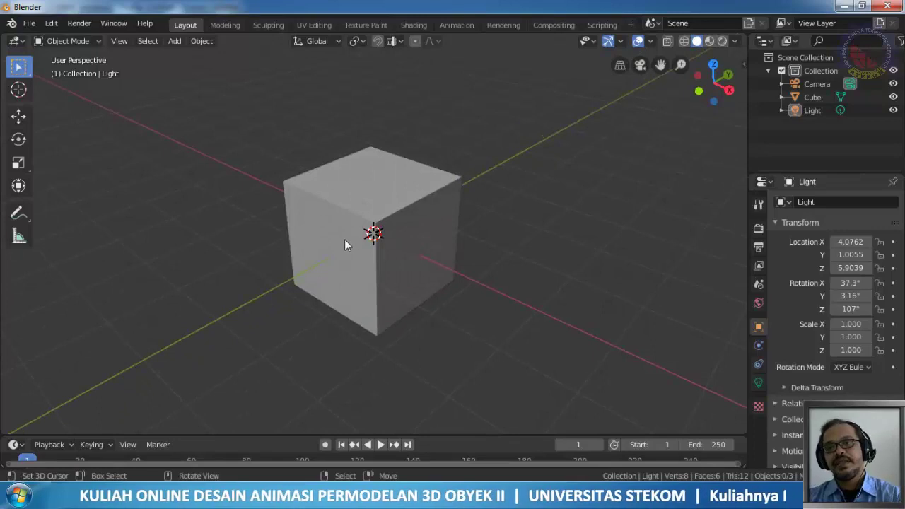
pyautogui.scroll(4, 344, 239)
pyautogui.scroll(-5, 344, 239)
pyautogui.moveTo(344, 239); pyautogui.dragTo(482, 189, button='middle')
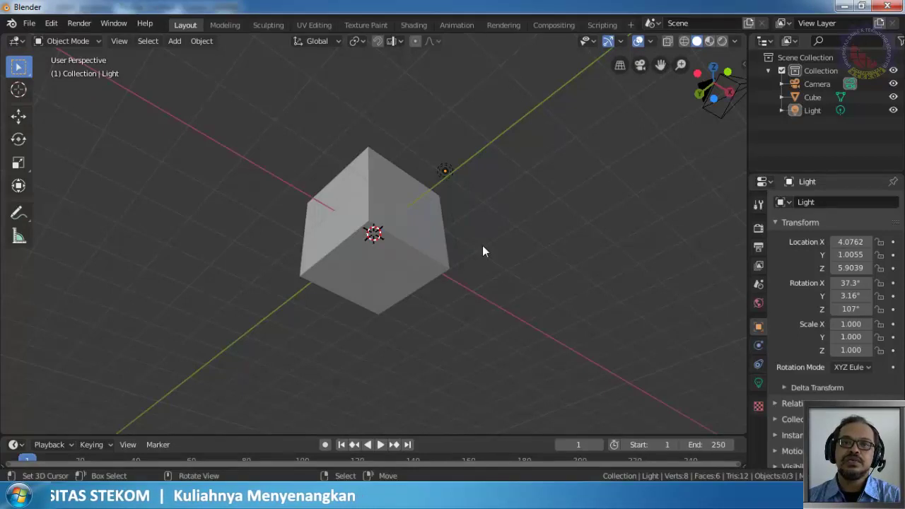
# - Compare the scene in the front, right and top orthographic views, finishing in the top view
pyautogui.press('KP_1')
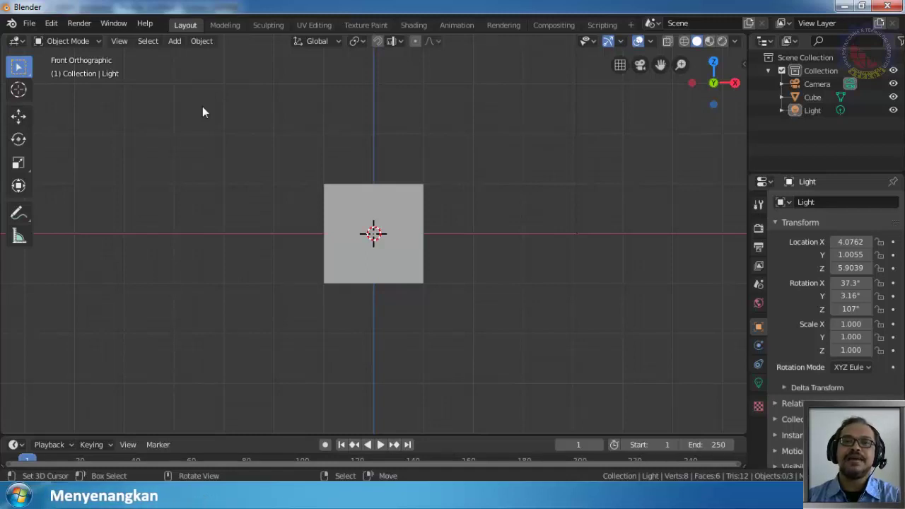
pyautogui.press('KP_3')
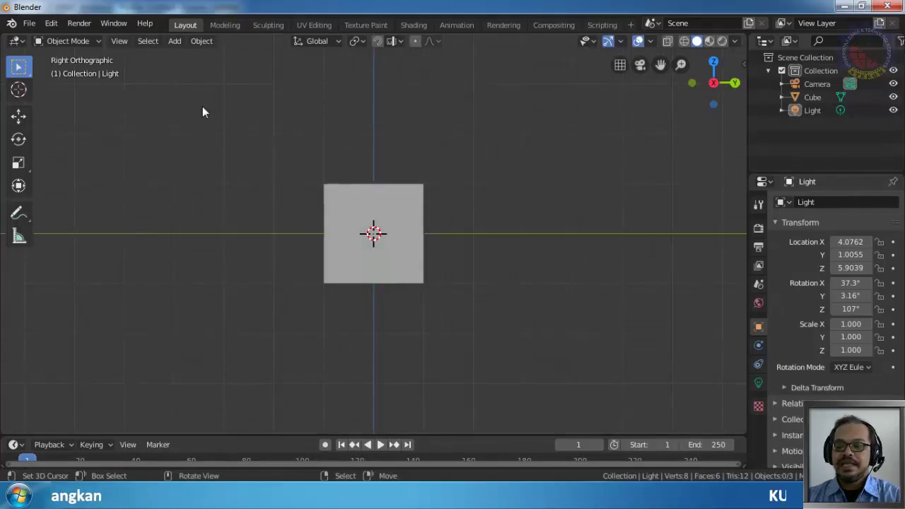
pyautogui.press('KP_7')
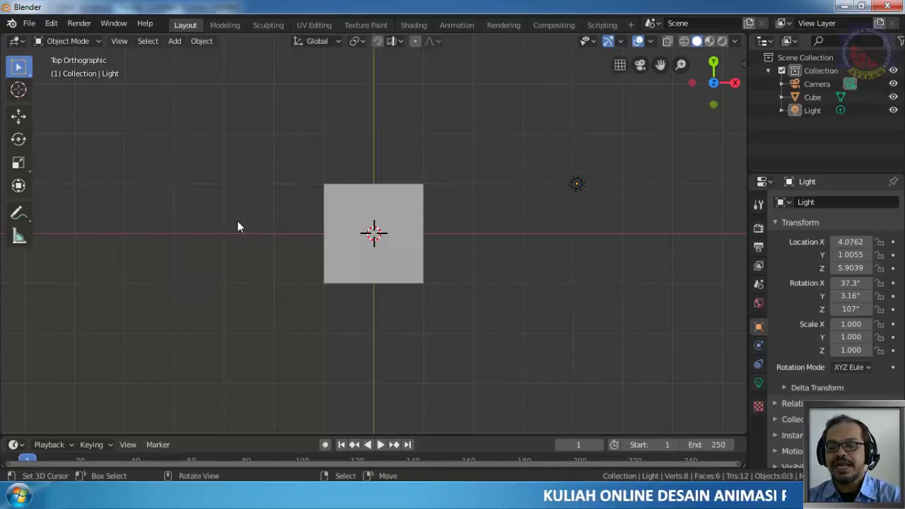
pyautogui.press('KP_3')
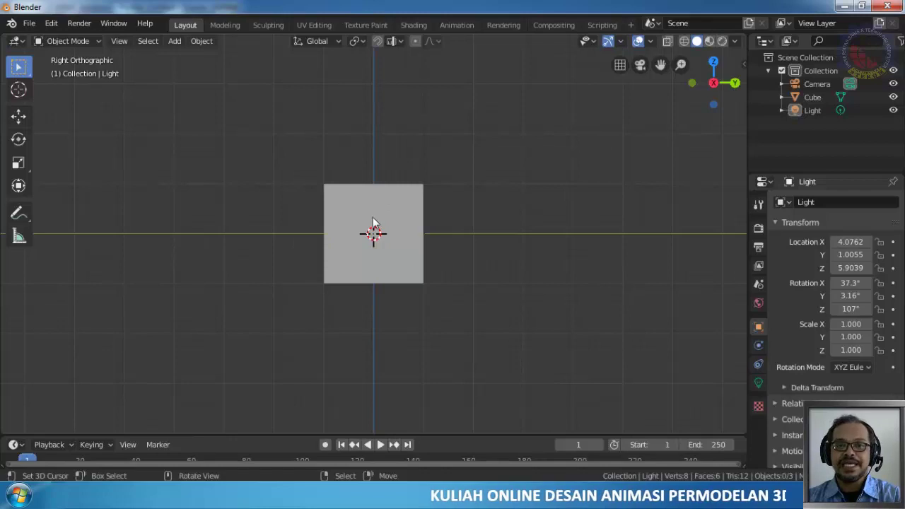
pyautogui.press('KP_7')
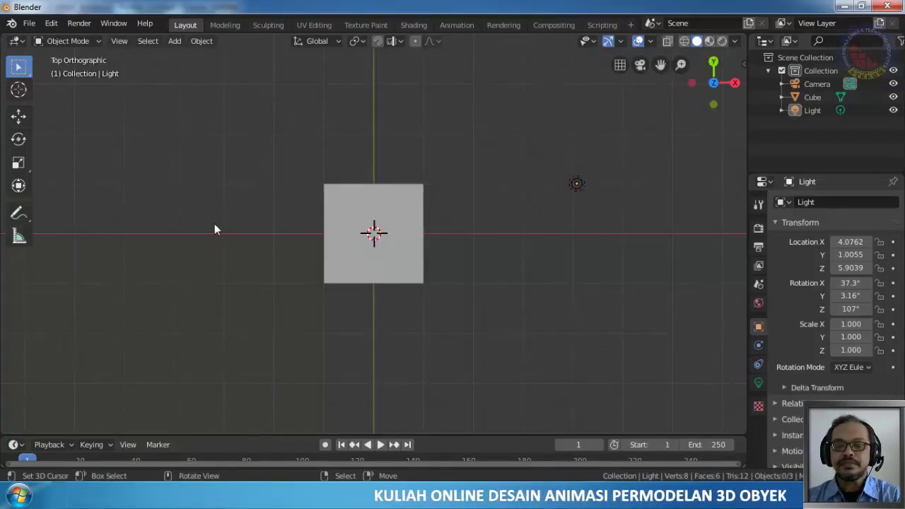
# - Add a UV sphere mesh at the world origin and leave it deselected
pyautogui.hotkey('shift', 'a')
pyautogui.moveTo(214, 224)
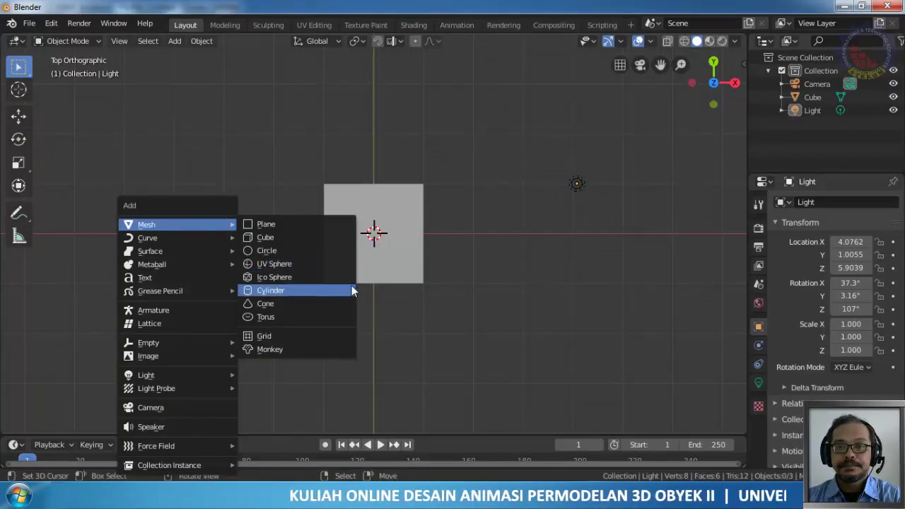
pyautogui.click(340, 264)
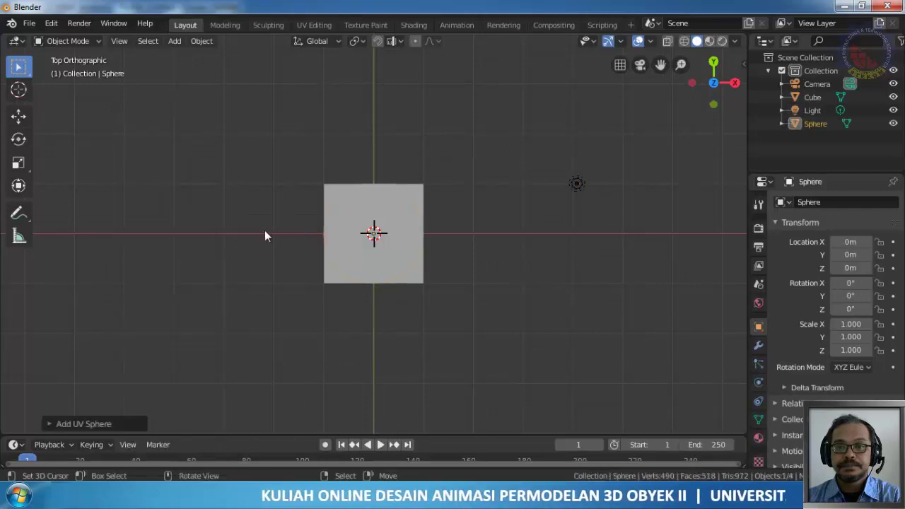
pyautogui.moveTo(261, 231); pyautogui.dragTo(311, 280)
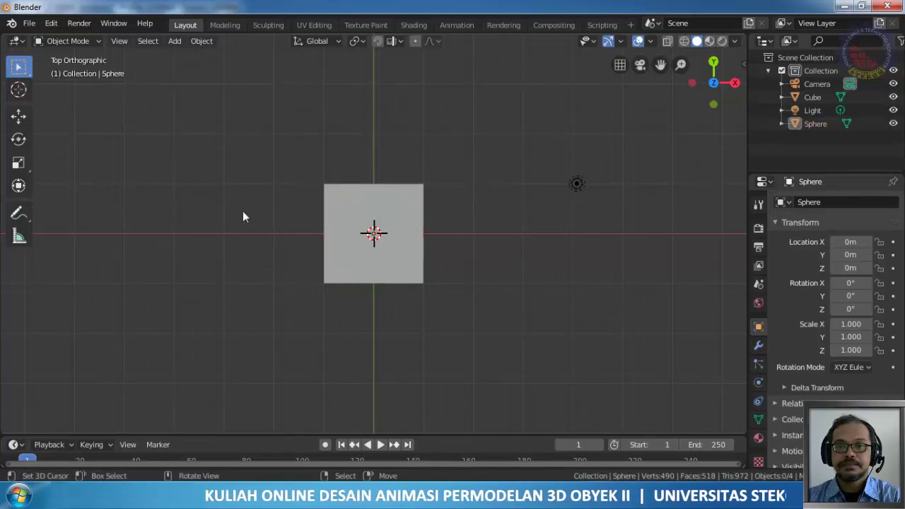
# - Add a cylinder mesh and move it along the negative X axis to about -2.71 m, beside the cube
pyautogui.hotkey('shift', 'a')
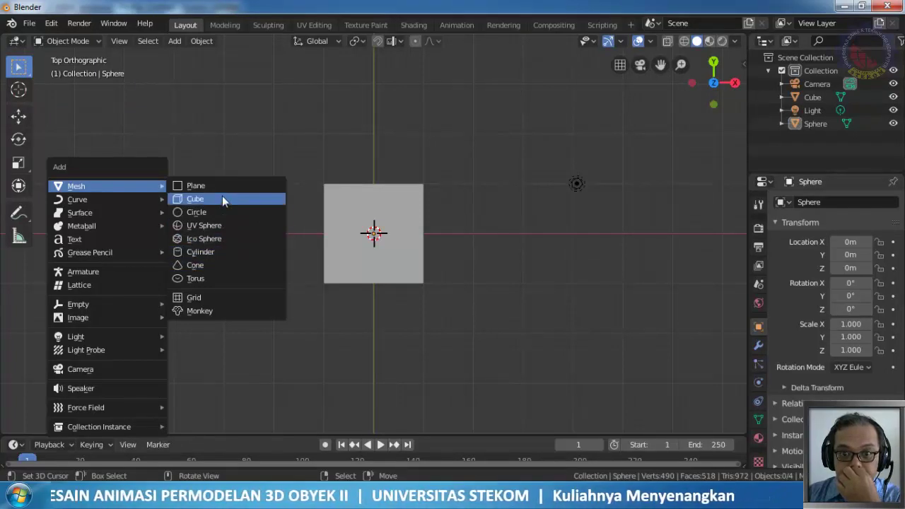
pyautogui.click(223, 251)
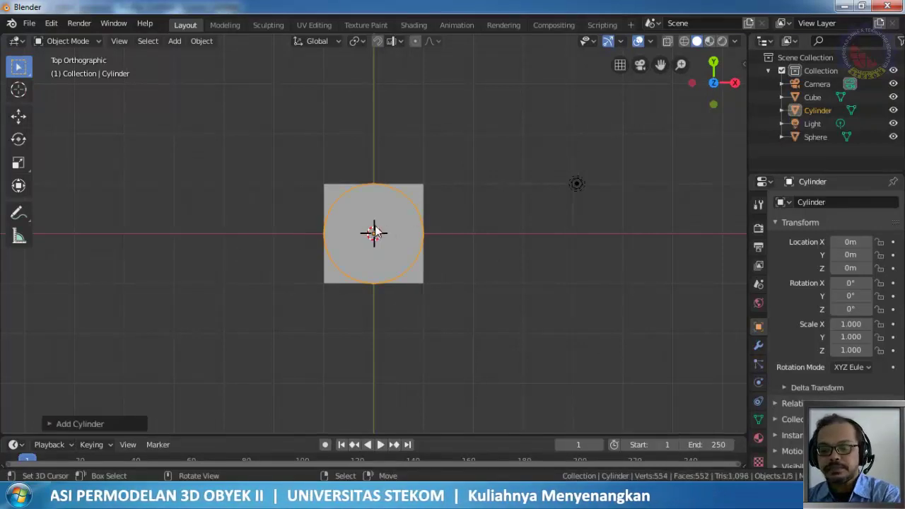
pyautogui.press('g')
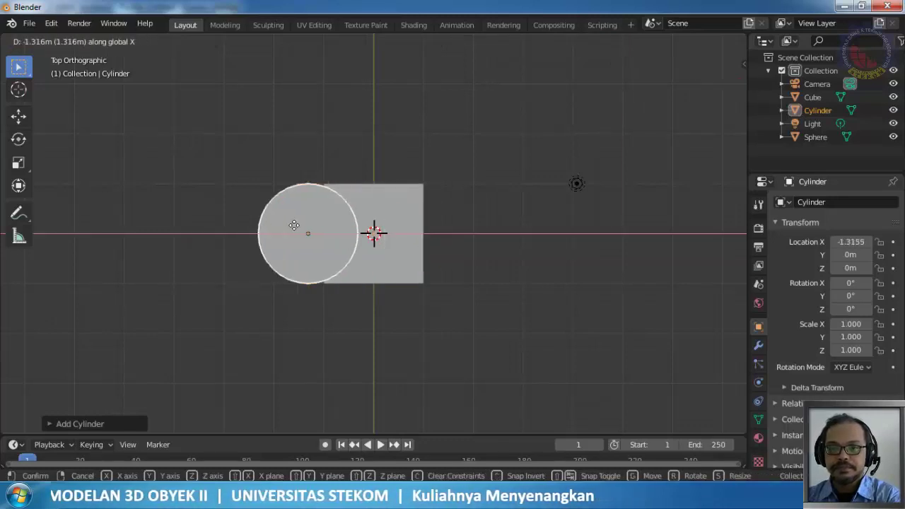
pyautogui.click(240, 231)
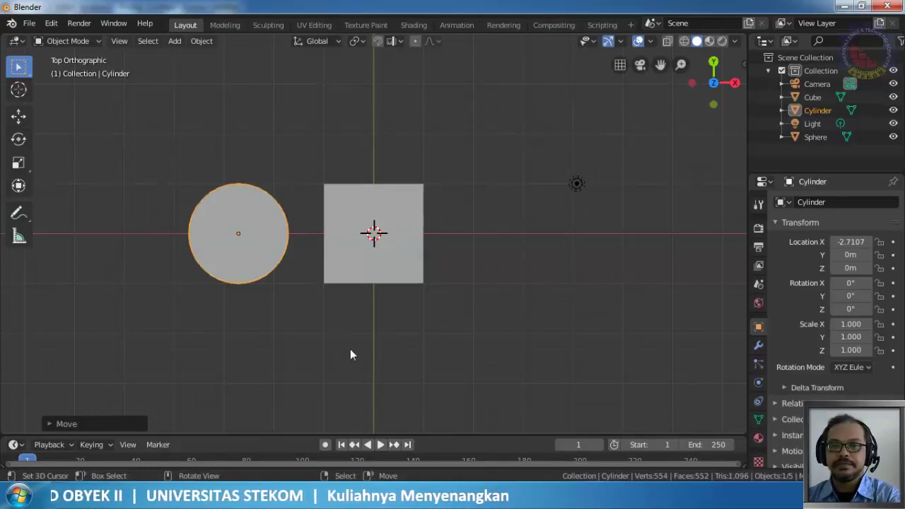
# - Scale the cylinder uniformly to about 0.6 and deselect it
pyautogui.press('s')
pyautogui.click(309, 298)
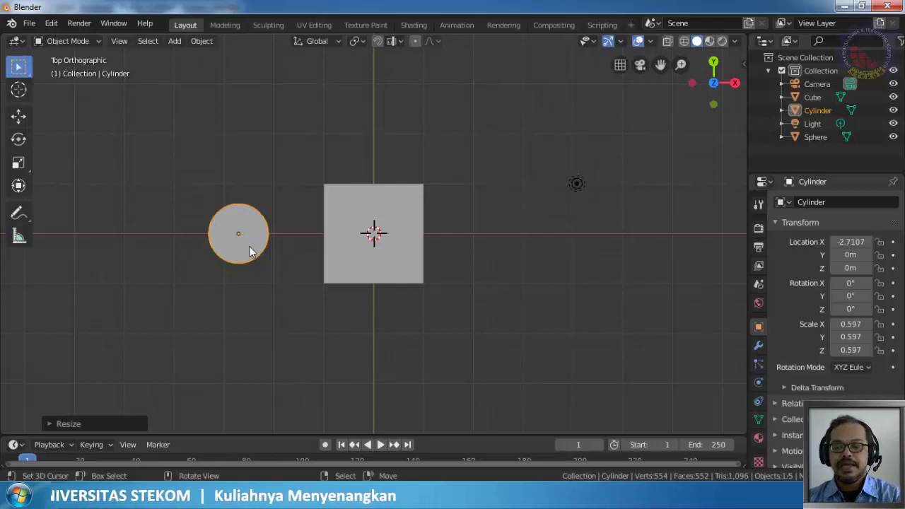
pyautogui.press('KP_1')
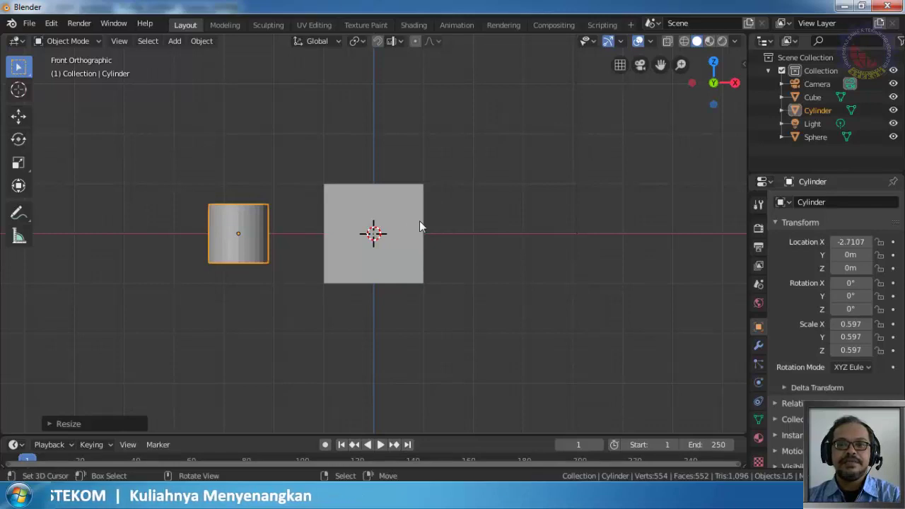
pyautogui.press('KP_3')
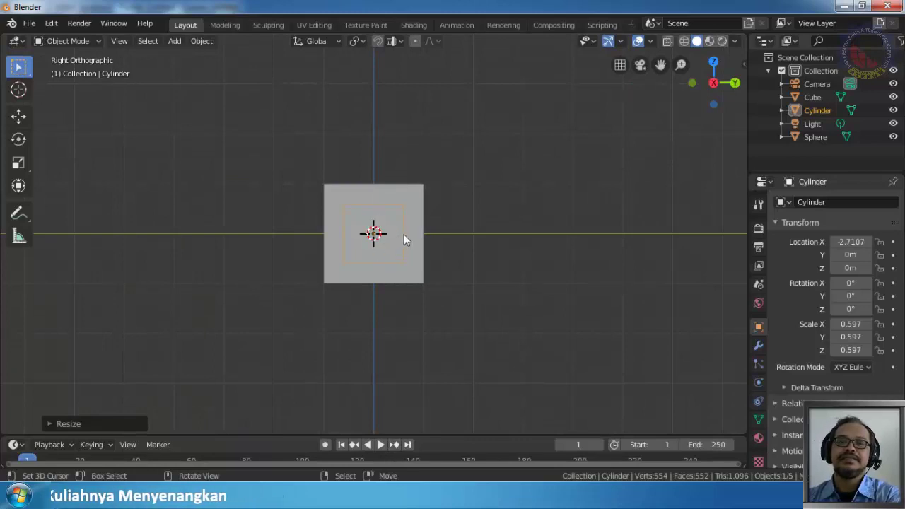
pyautogui.rightClick(475, 221)
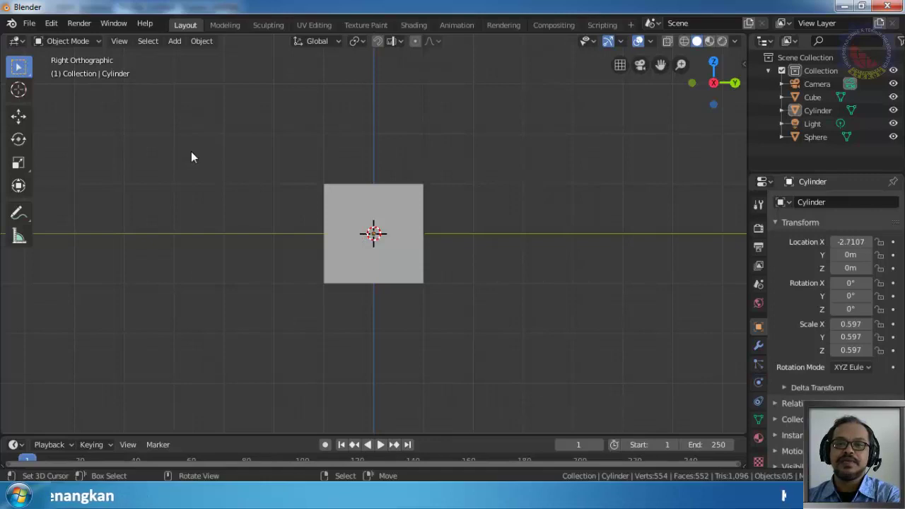
# - Select the cube and move it along the Y axis to about 6 m, away from the sphere
pyautogui.moveTo(192, 143); pyautogui.dragTo(312, 204, button='middle')
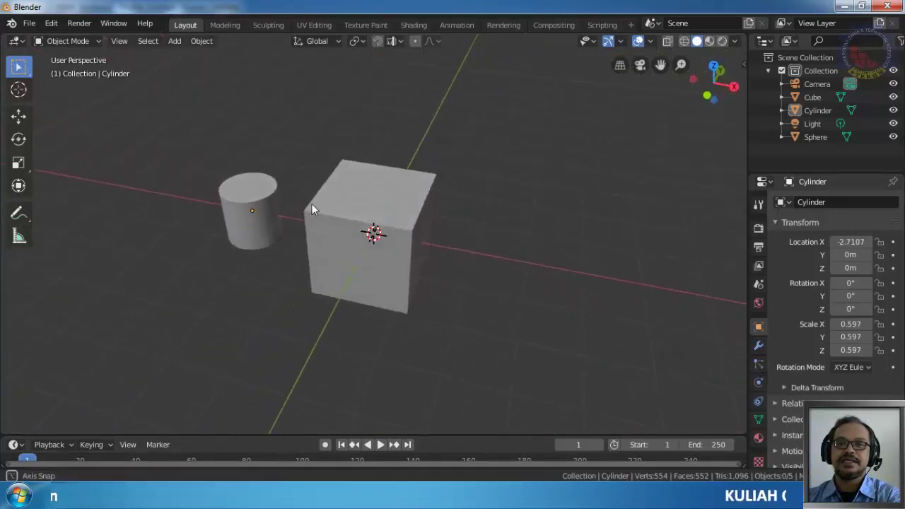
pyautogui.moveTo(237, 130); pyautogui.dragTo(252, 145, button='middle')
pyautogui.scroll(-4, 268, 169)
pyautogui.moveTo(279, 193); pyautogui.dragTo(275, 160, button='middle')
pyautogui.click(381, 221)
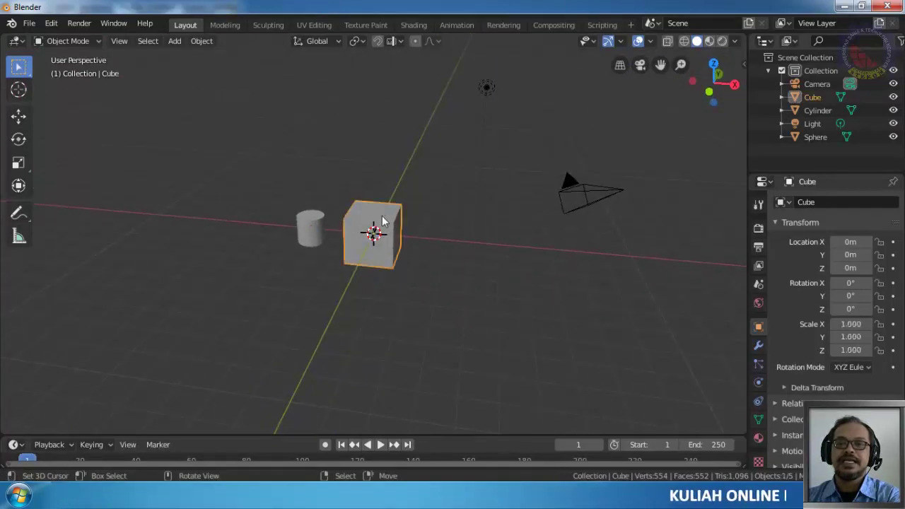
pyautogui.press('g')
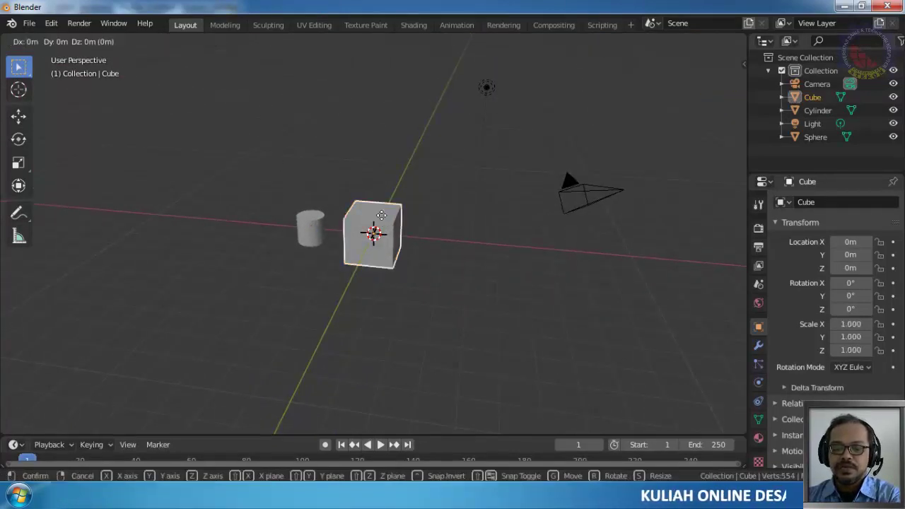
pyautogui.press('z')
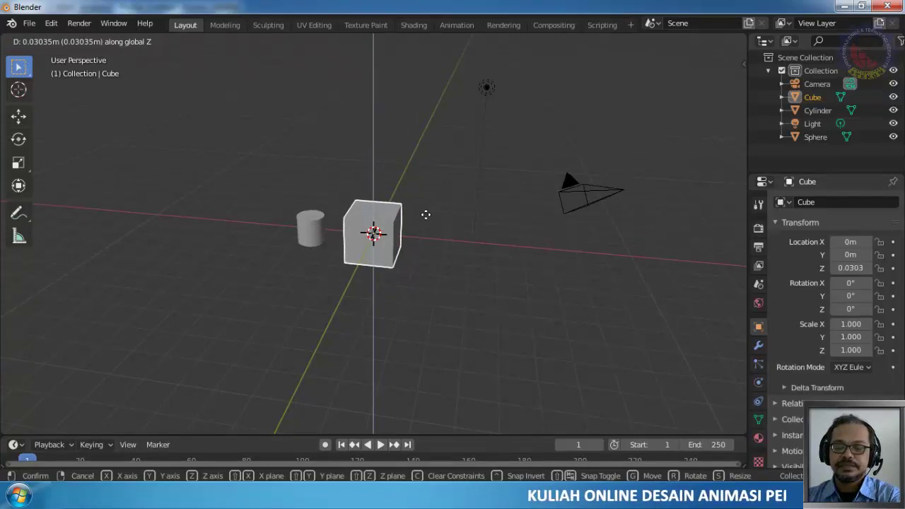
pyautogui.press('y')
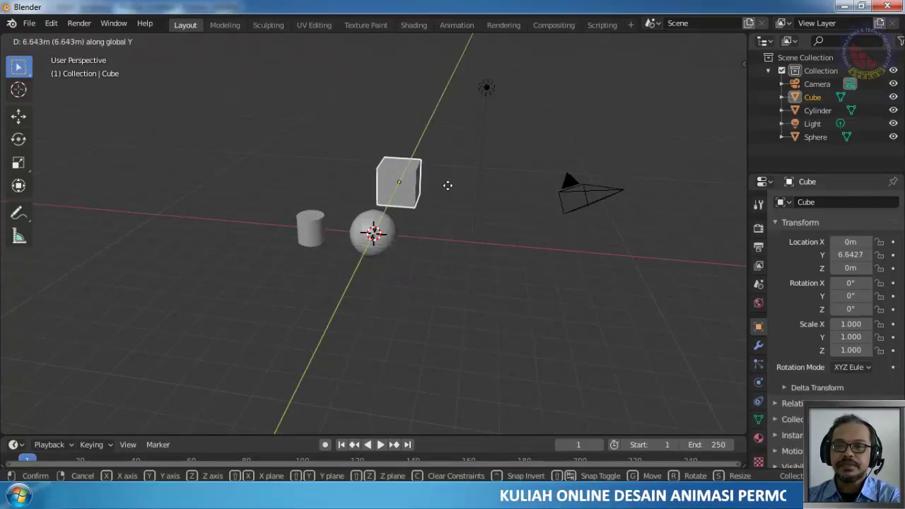
pyautogui.click(446, 188)
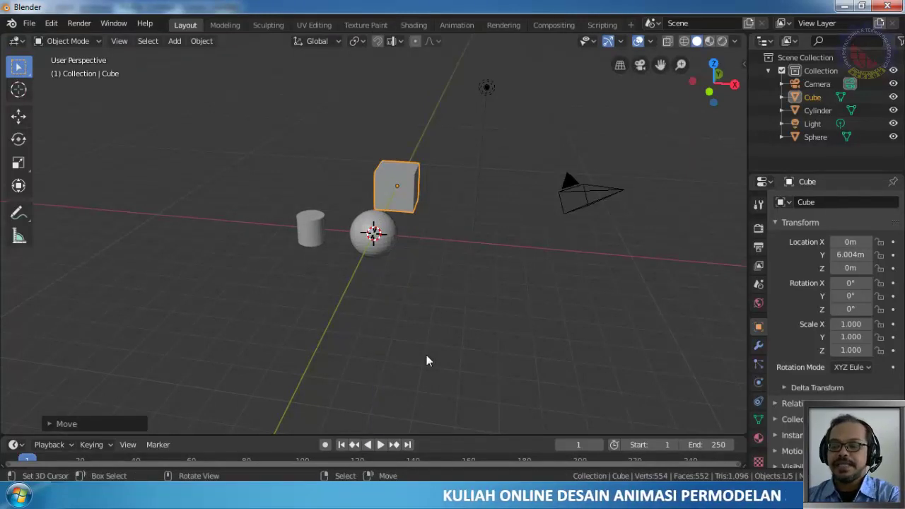
# - Move the cube back along the Y axis to about 3.06 m and check its position in the front and right views
pyautogui.press('KP_7')
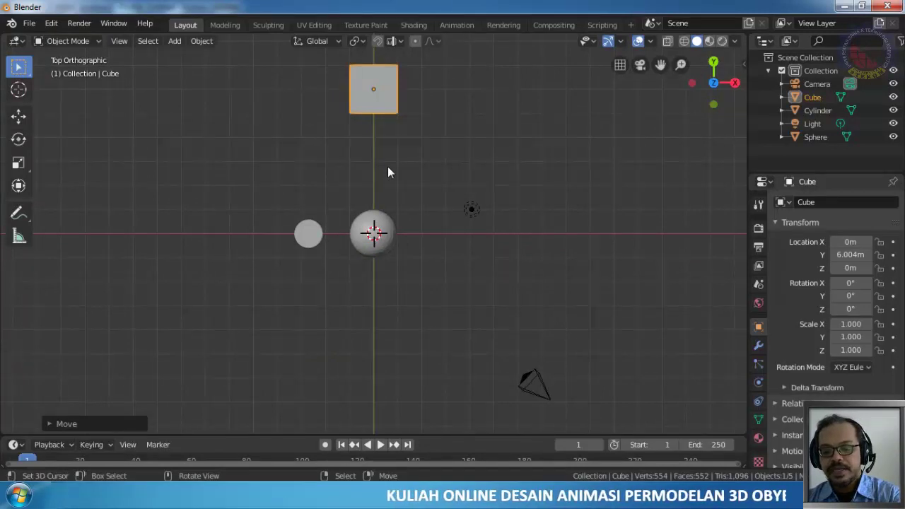
pyautogui.press('g')
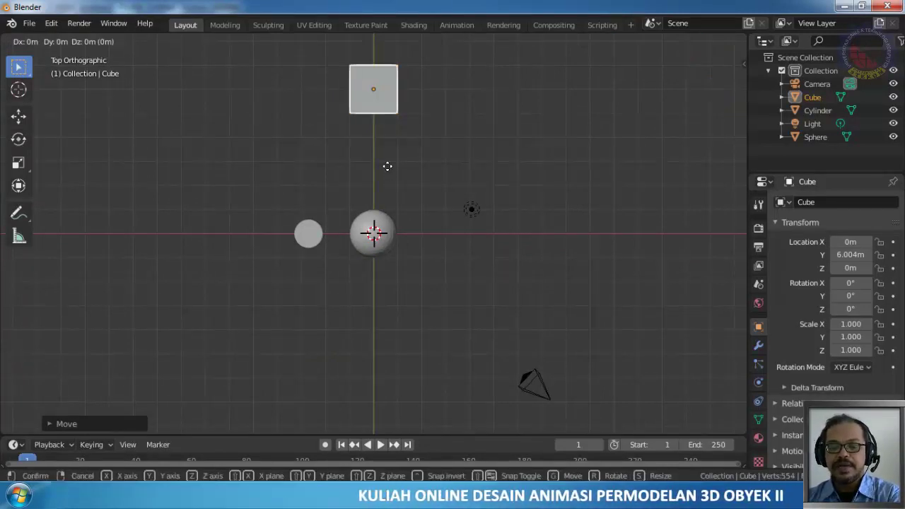
pyautogui.press('y')
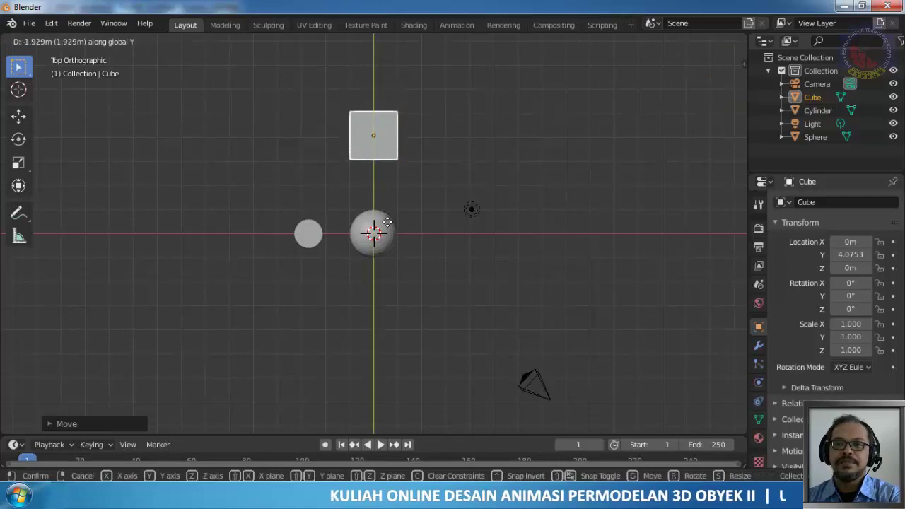
pyautogui.click(388, 239)
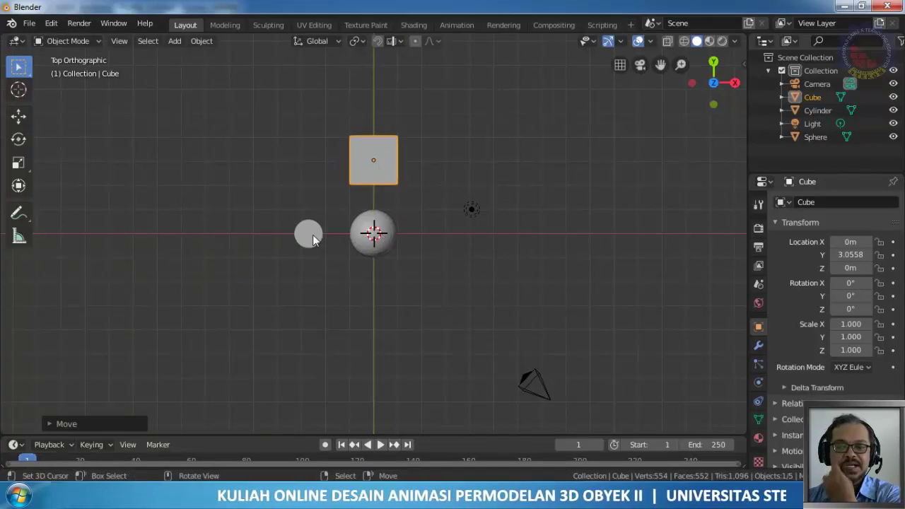
pyautogui.press('KP_1')
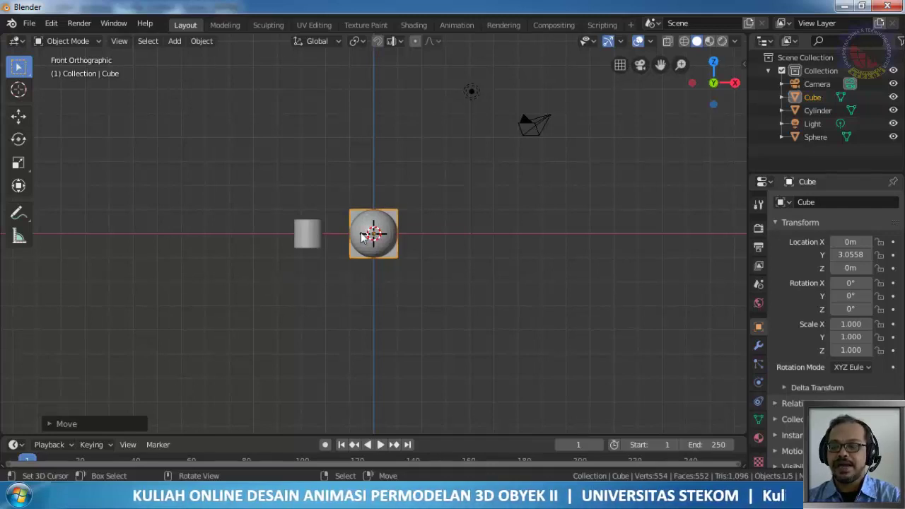
pyautogui.press('KP_3')
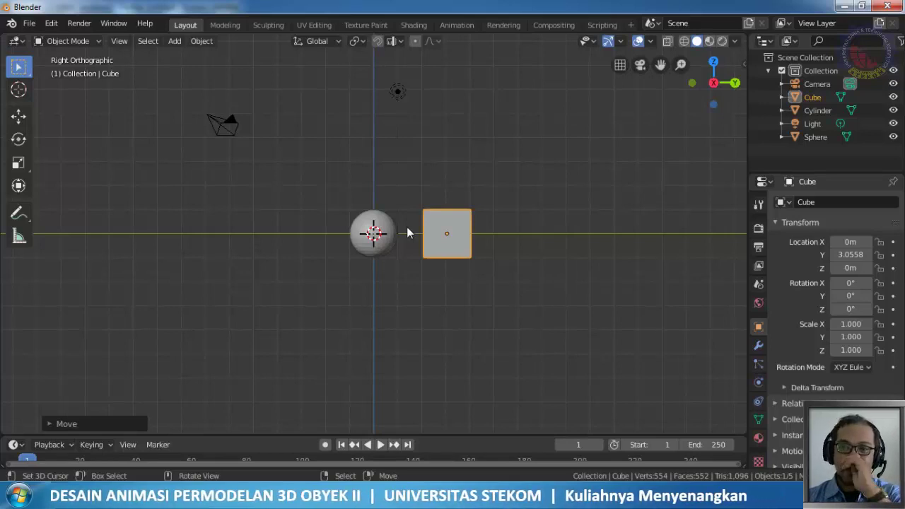
# - In the front view, place the 3D cursor just above and beside the cube and reset it to the world origin
pyautogui.press('KP_1')
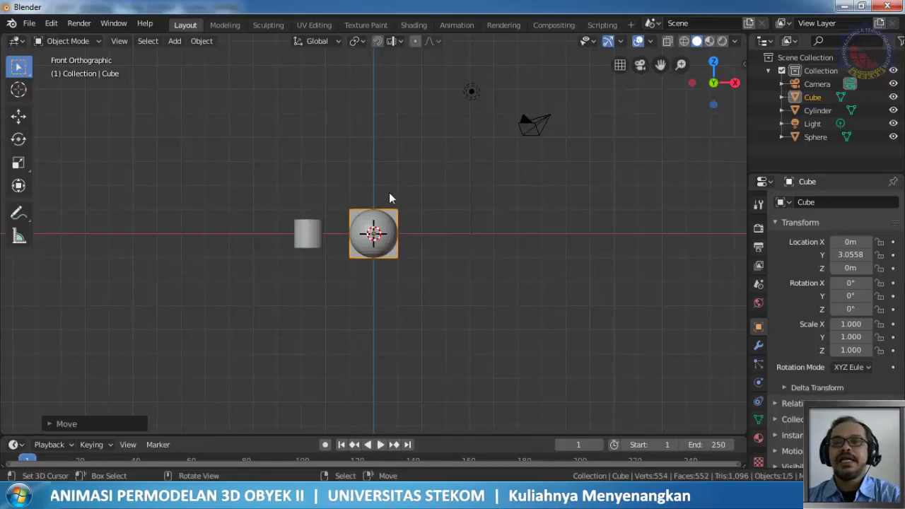
pyautogui.keyDown('shift'); pyautogui.rightClick(429, 201); pyautogui.keyUp('shift')
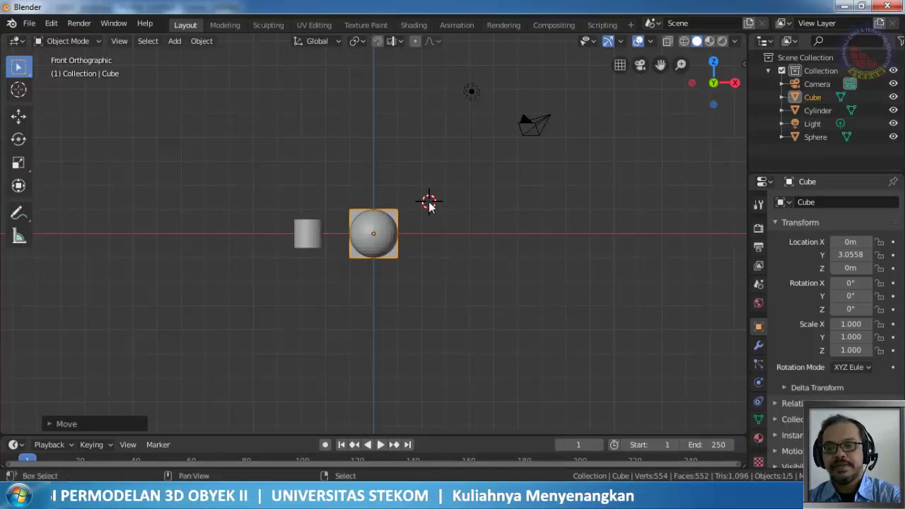
pyautogui.hotkey('shift', 'c')
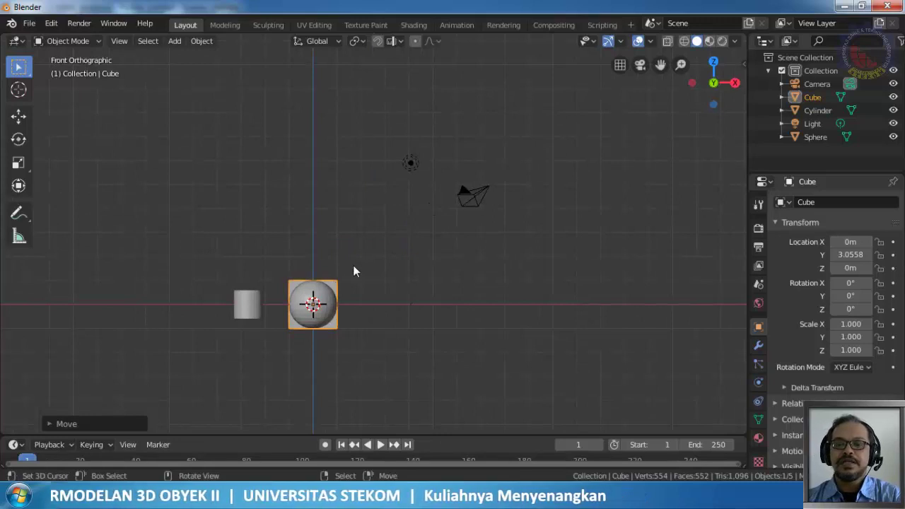
# - Examine the cylinder, sphere and cube in the back, left, bottom and right orthographic views, and return to the front view
pyautogui.keyDown('shift'); pyautogui.moveTo(358, 267); pyautogui.dragTo(436, 166, button='middle'); pyautogui.keyUp('shift')
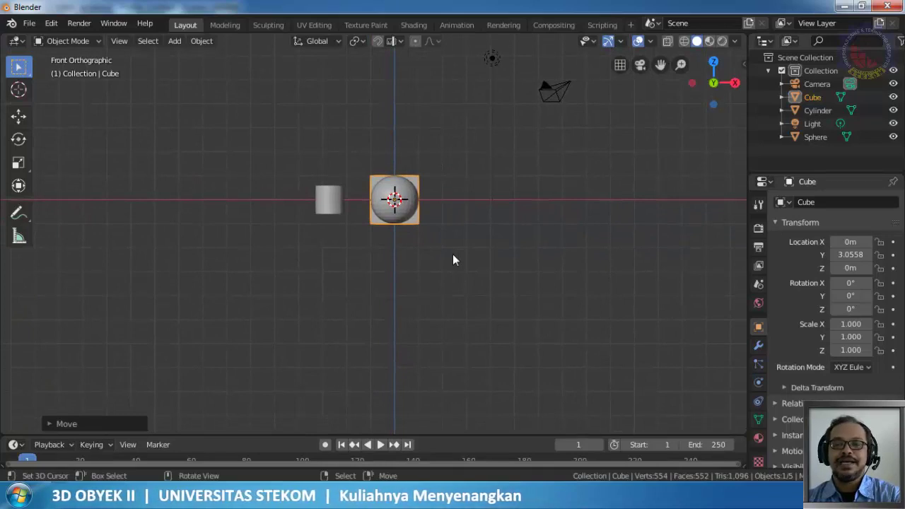
pyautogui.scroll(3, 421, 150)
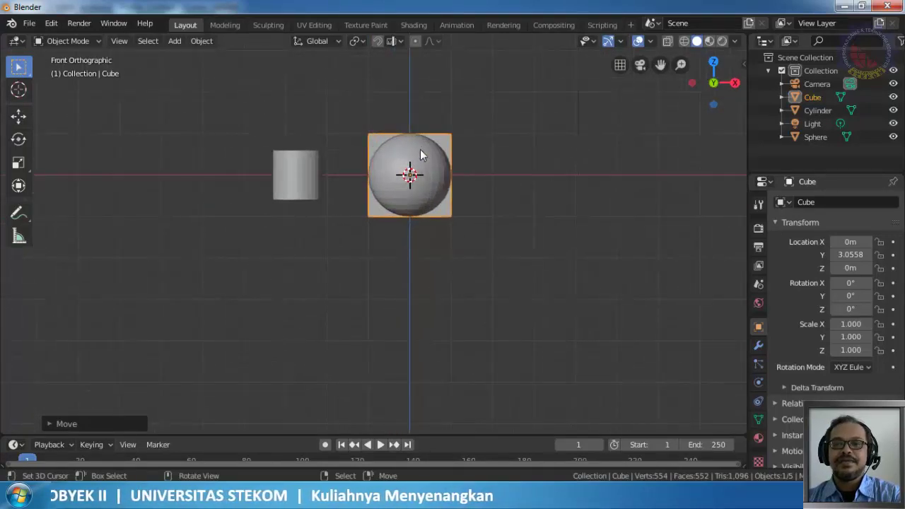
pyautogui.keyDown('shift'); pyautogui.moveTo(422, 159); pyautogui.dragTo(387, 219, button='middle'); pyautogui.keyUp('shift')
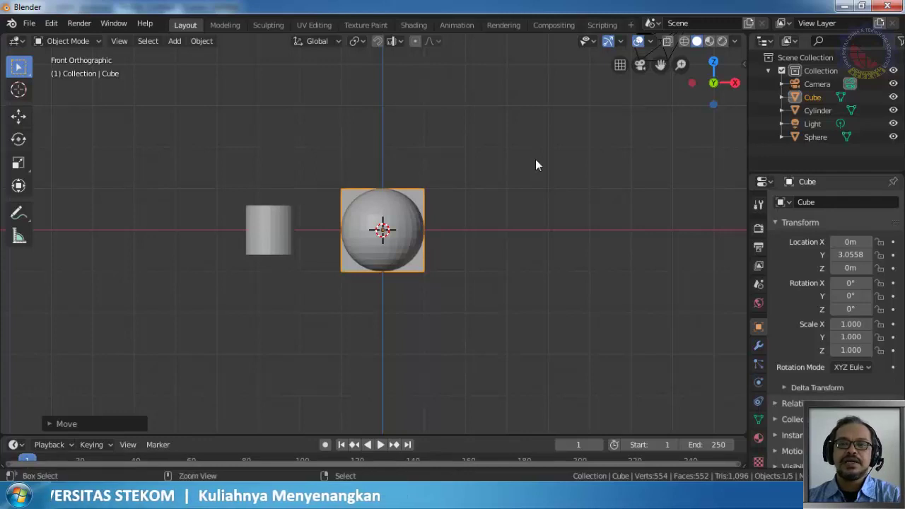
pyautogui.press('ctrl+KP_1')
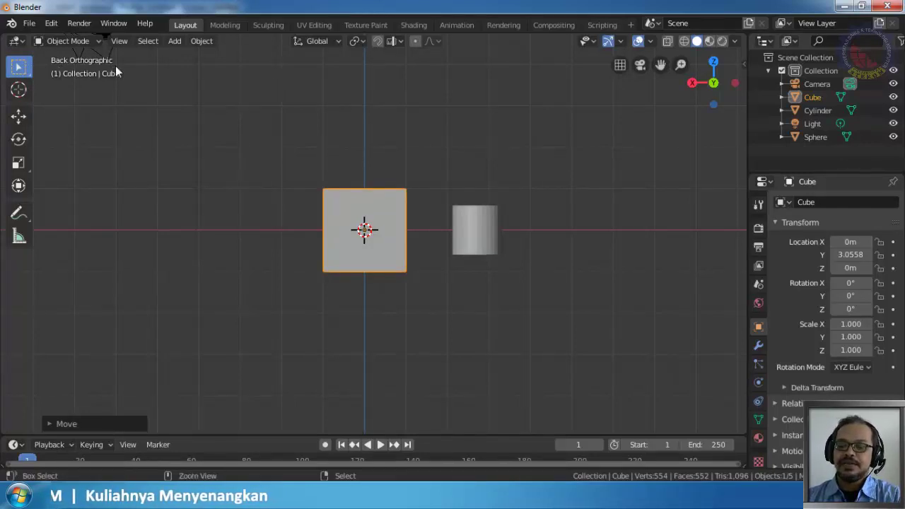
pyautogui.press('ctrl+KP_3')
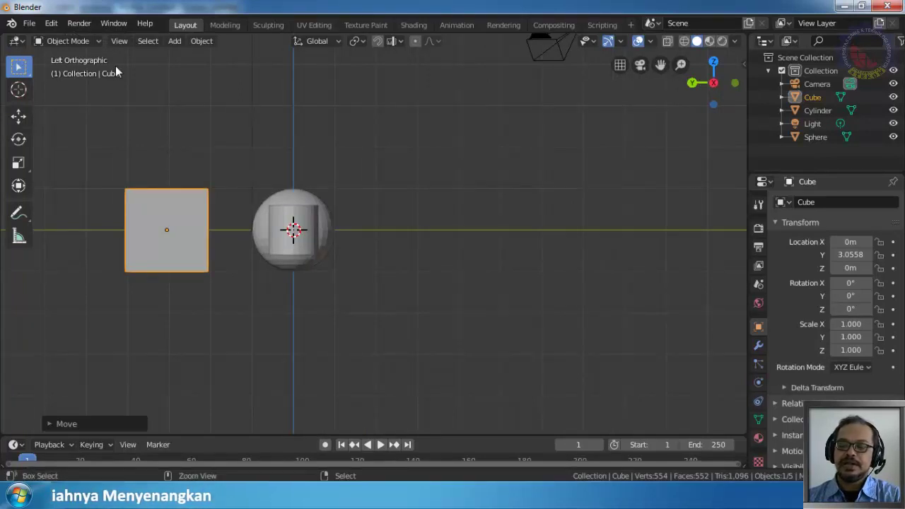
pyautogui.press('ctrl+KP_7')
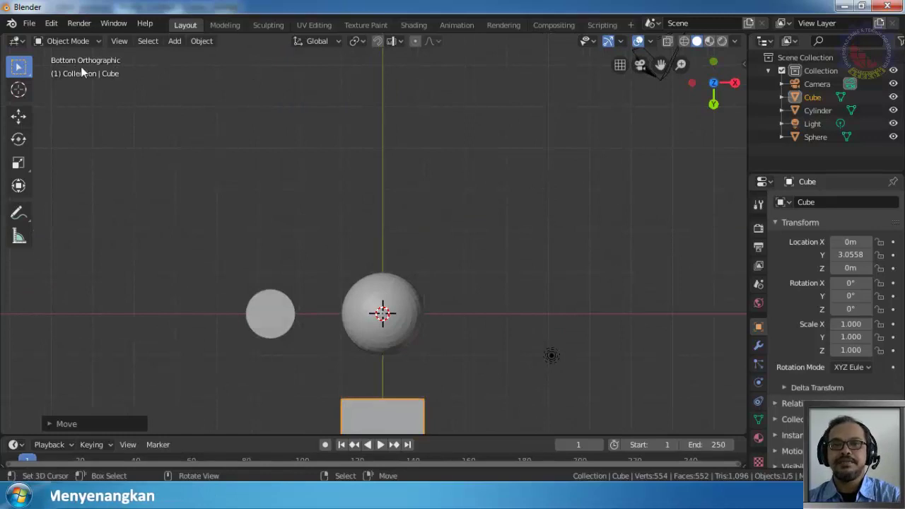
pyautogui.keyDown('shift'); pyautogui.moveTo(333, 238); pyautogui.dragTo(333, 157, button='middle'); pyautogui.keyUp('shift')
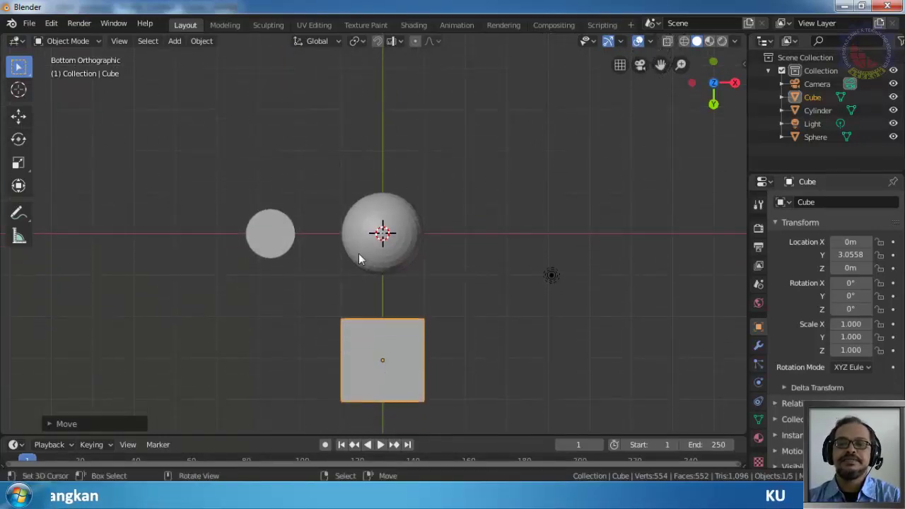
pyautogui.press('ctrl+KP_3')
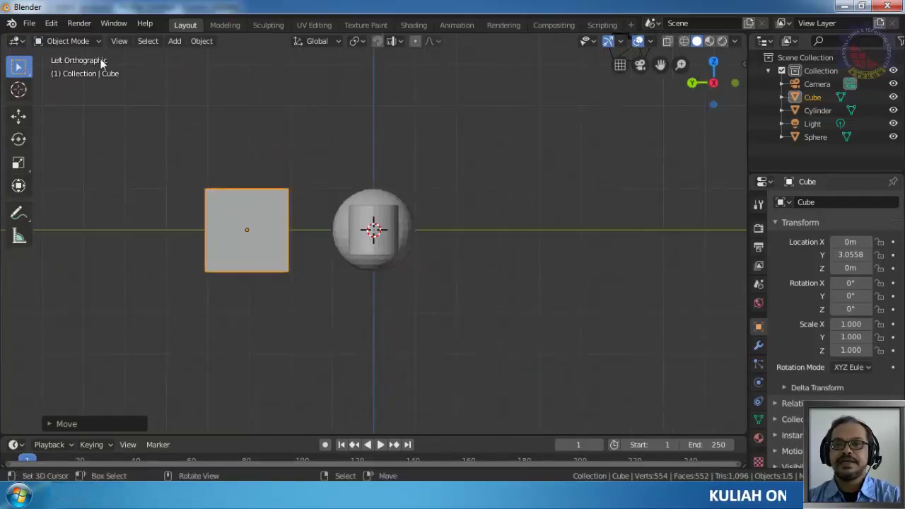
pyautogui.press('KP_3')
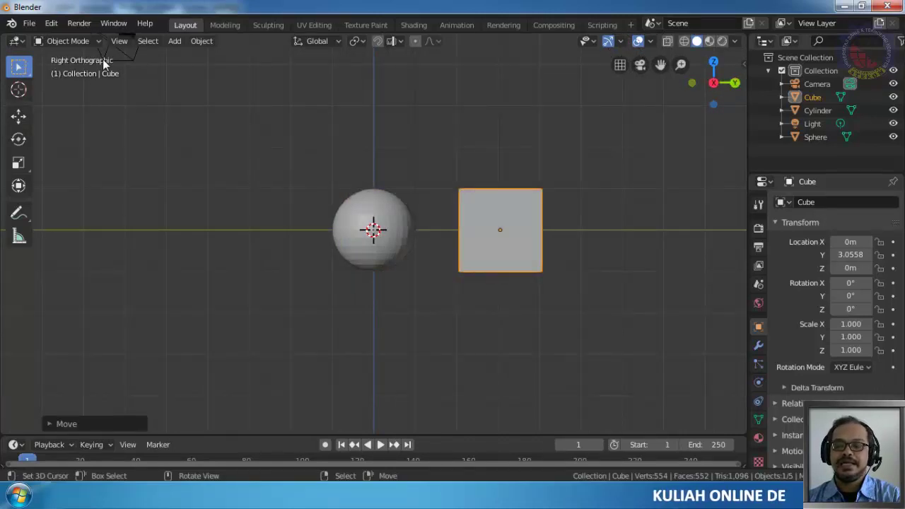
pyautogui.press('ctrl+KP_1')
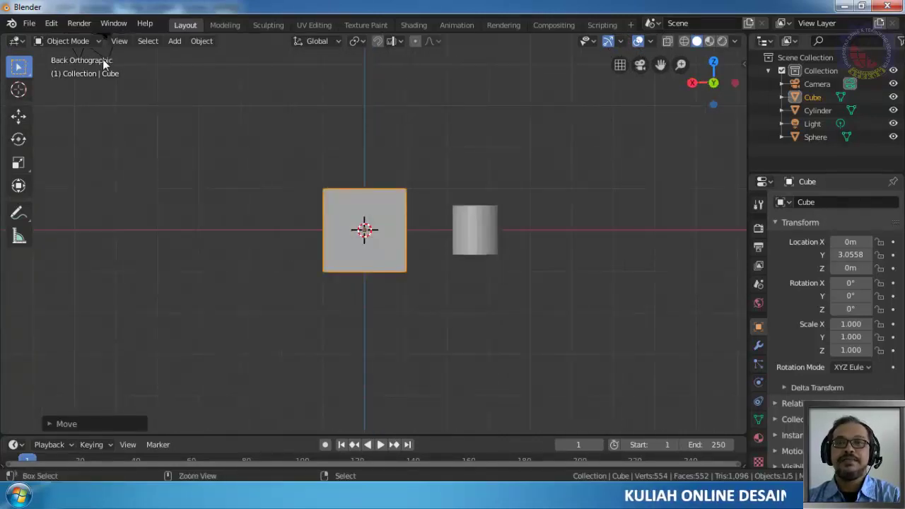
pyautogui.press('KP_1')
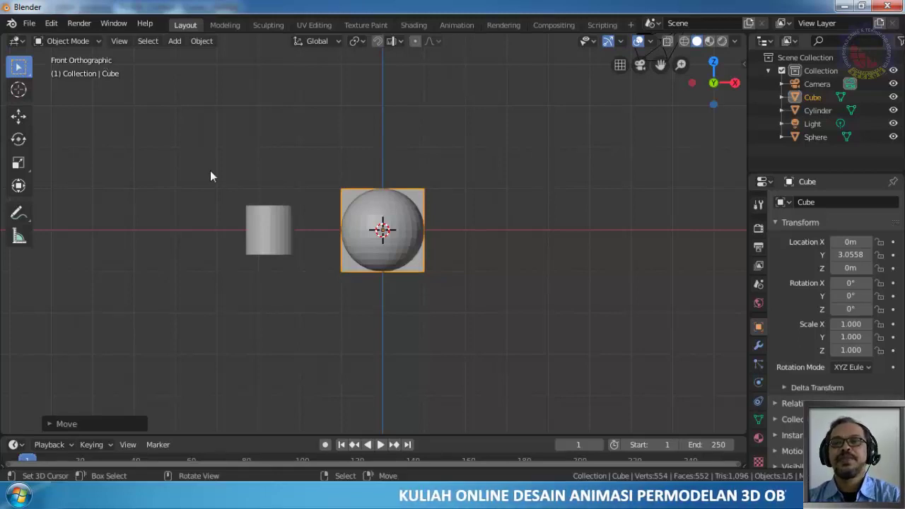
# - Examine the three objects at different zoom levels and from several perspective angles, ending in the front orthographic view
pyautogui.scroll(6, 386, 207)
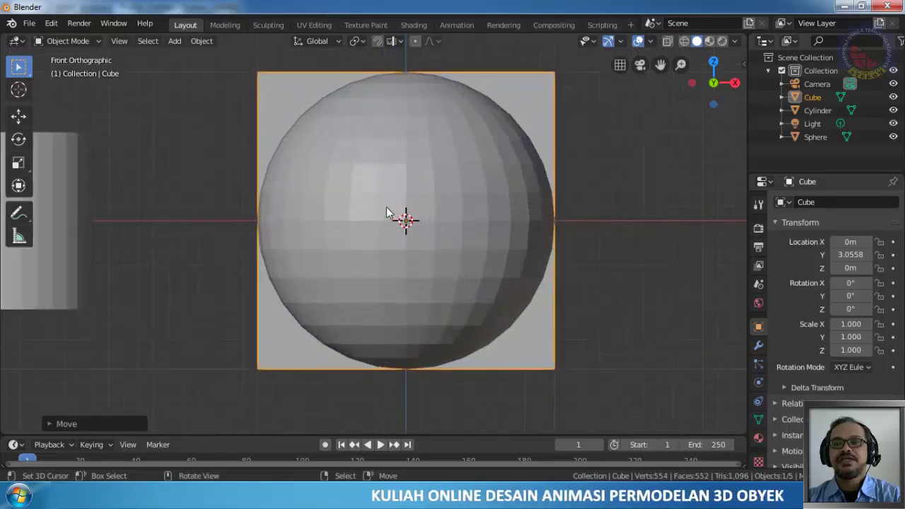
pyautogui.scroll(-9, 387, 209)
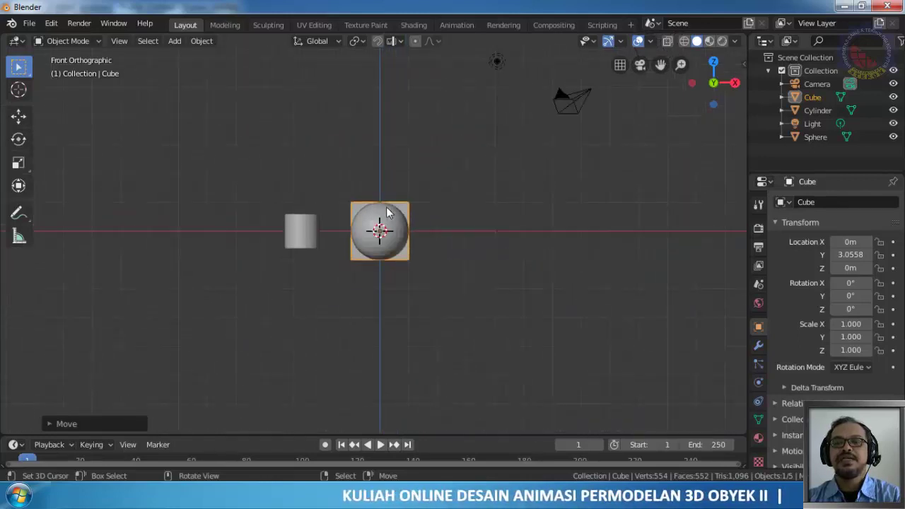
pyautogui.scroll(-3, 373, 166)
pyautogui.scroll(5, 374, 212)
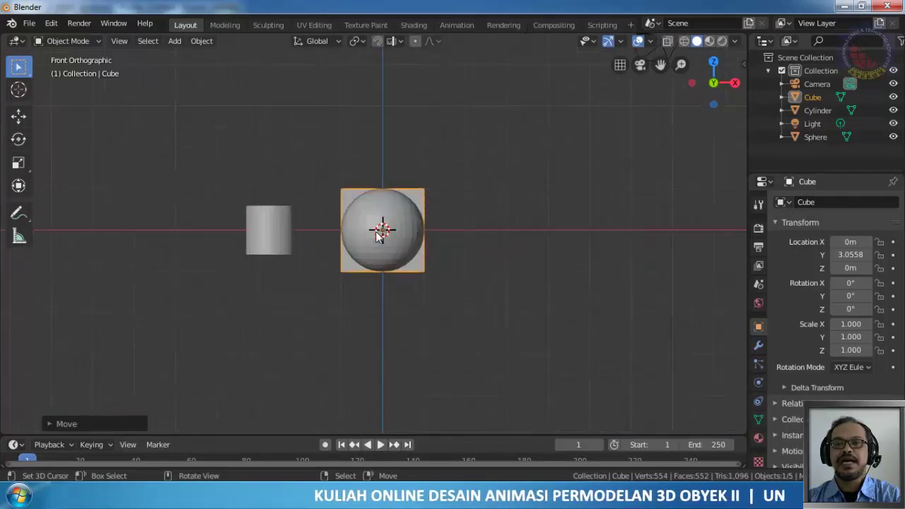
pyautogui.moveTo(257, 148); pyautogui.dragTo(332, 249, button='middle')
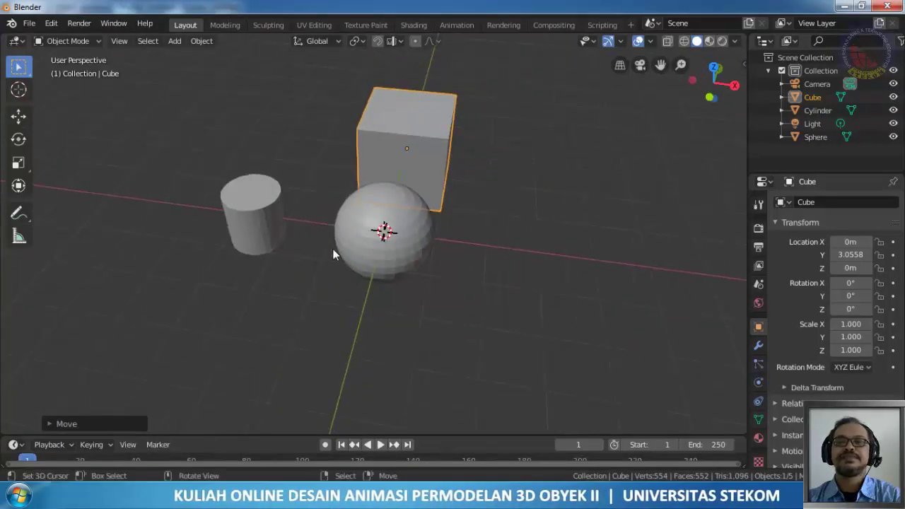
pyautogui.moveTo(428, 259); pyautogui.dragTo(408, 273, button='middle')
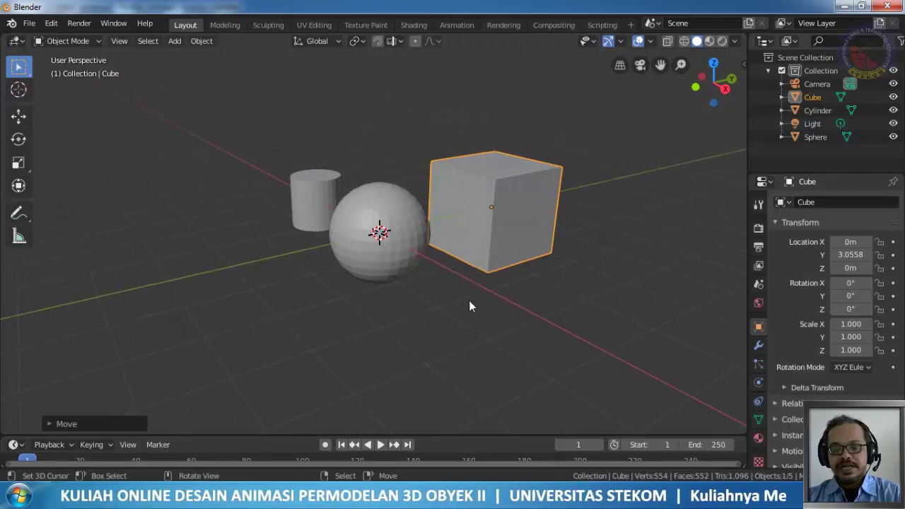
pyautogui.keyDown('shift'); pyautogui.moveTo(467, 296); pyautogui.dragTo(455, 91, button='middle'); pyautogui.keyUp('shift')
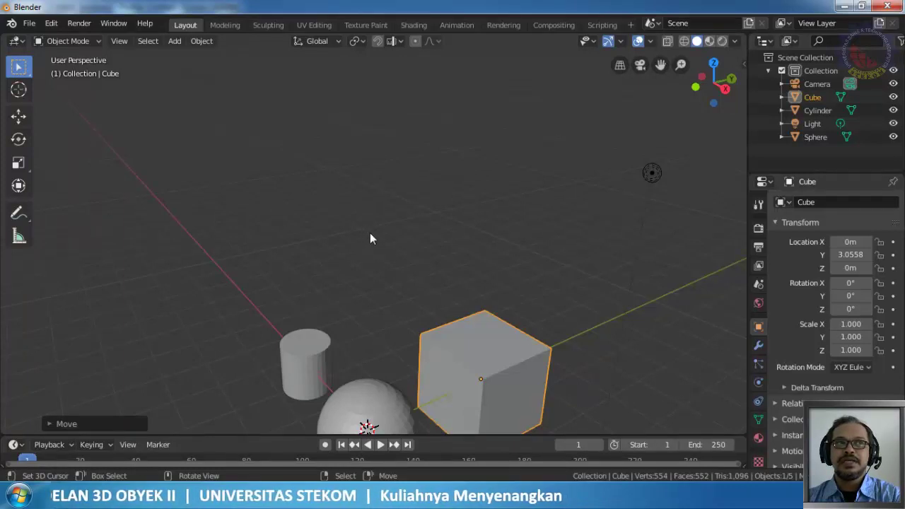
pyautogui.moveTo(370, 234); pyautogui.dragTo(369, 234, button='middle')
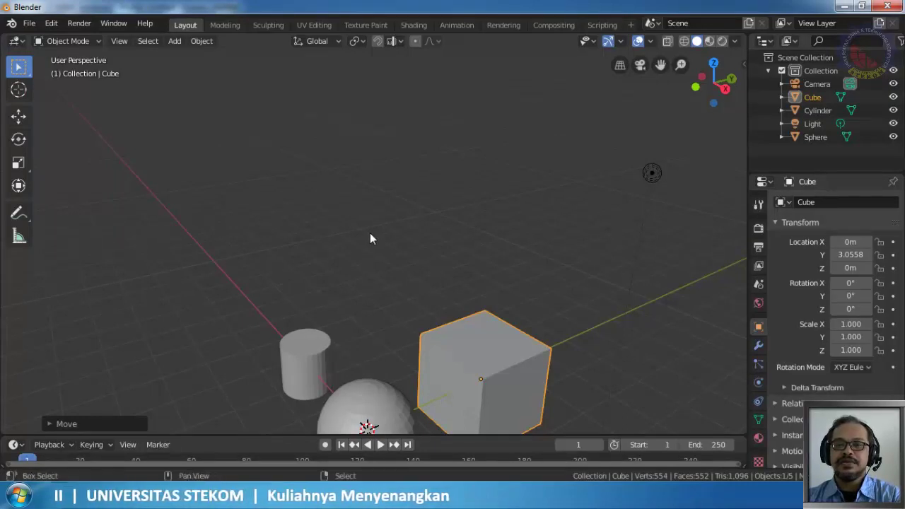
pyautogui.keyDown('shift'); pyautogui.moveTo(370, 233); pyautogui.dragTo(337, 51, button='middle'); pyautogui.keyUp('shift')
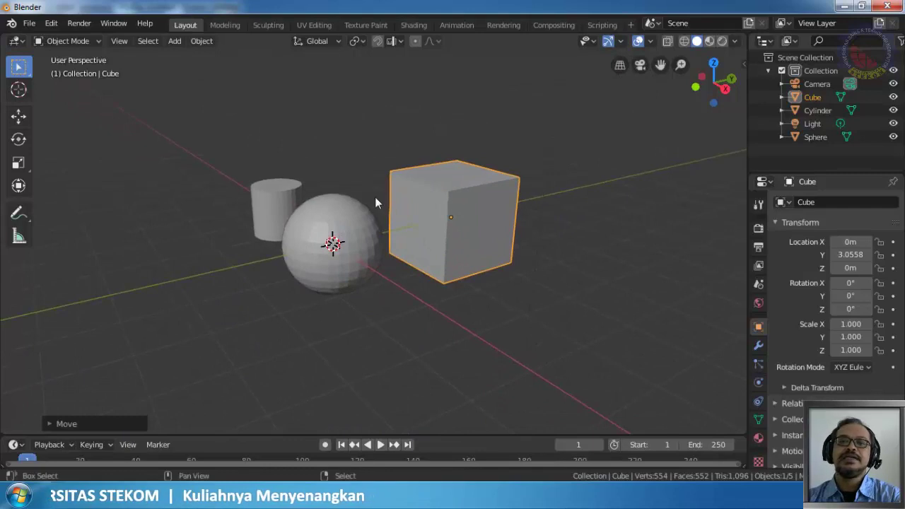
pyautogui.moveTo(365, 177); pyautogui.dragTo(376, 170, button='middle')
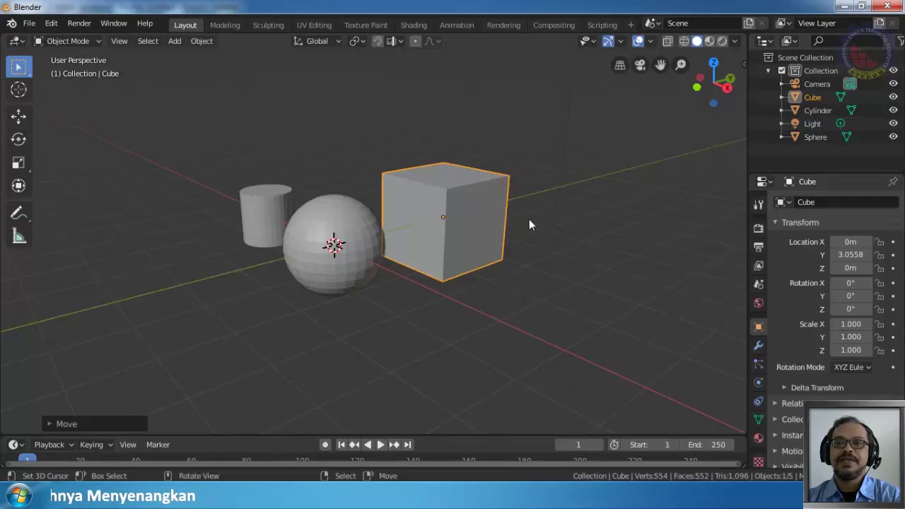
pyautogui.moveTo(341, 315)
pyautogui.mouseDown(button='middle')
pyautogui.moveTo(363, 323)
pyautogui.moveTo(332, 326)
pyautogui.moveTo(342, 333)
pyautogui.moveTo(340, 315)
pyautogui.mouseUp(button='middle')
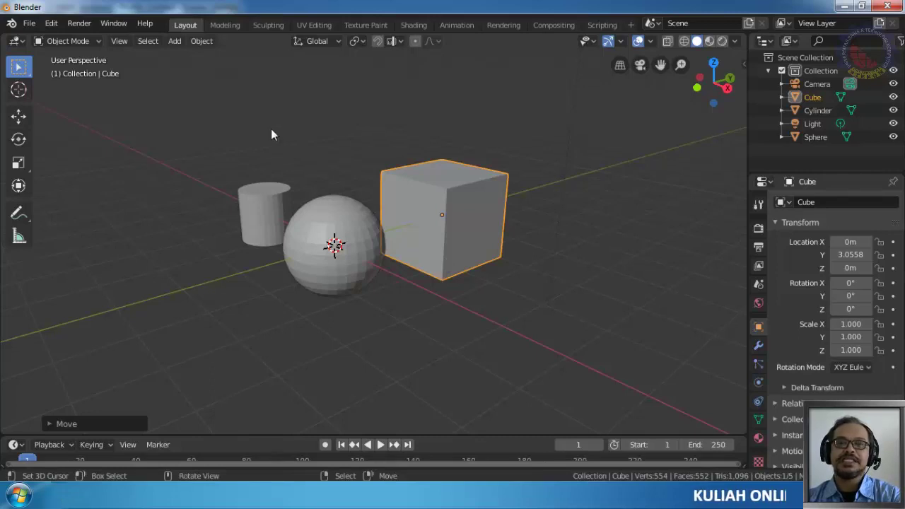
pyautogui.moveTo(270, 128); pyautogui.dragTo(421, 156, button='middle')
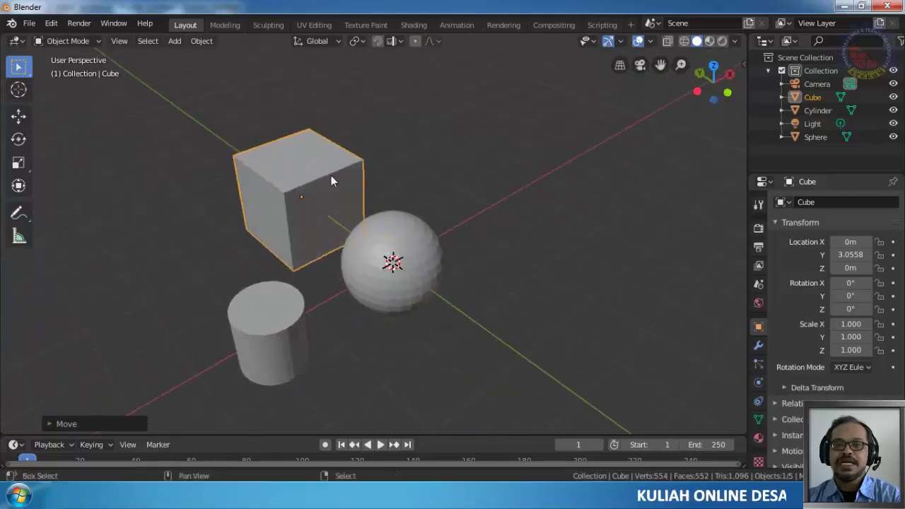
pyautogui.moveTo(201, 164); pyautogui.dragTo(217, 151, button='middle')
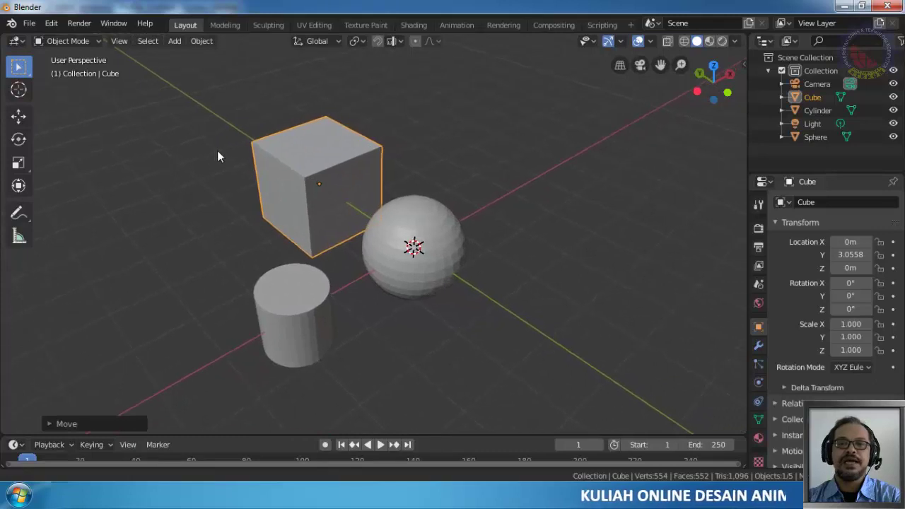
pyautogui.moveTo(510, 194); pyautogui.dragTo(312, 162, button='middle')
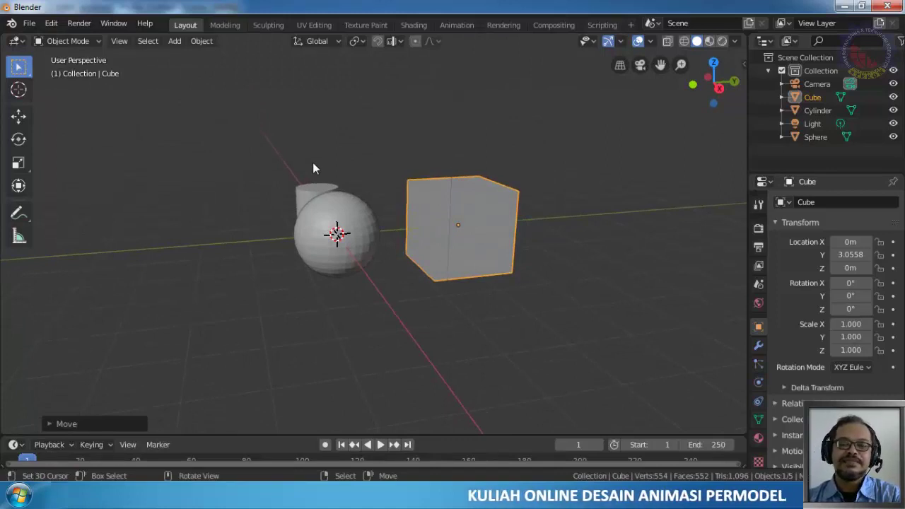
pyautogui.press('KP_1')
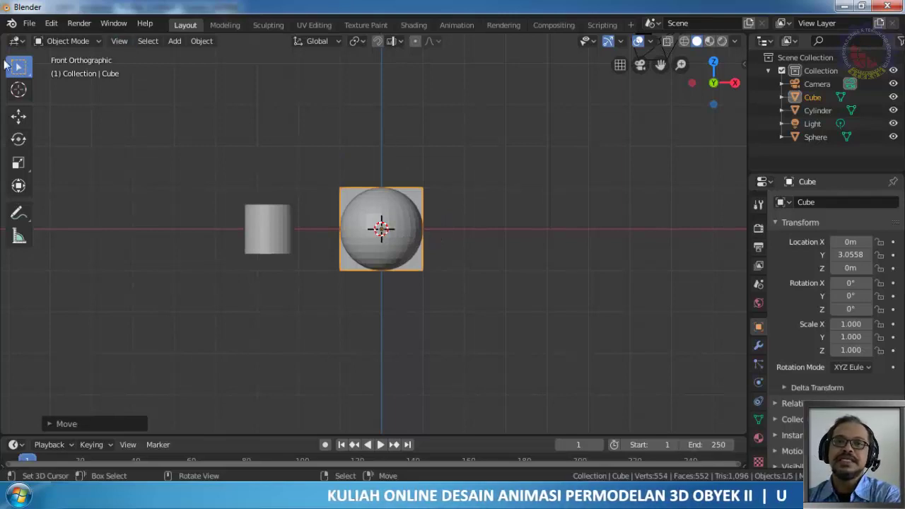
# - Create a new General file and discard the changes to the current scene
pyautogui.click(29, 23)
pyautogui.moveTo(40, 46)
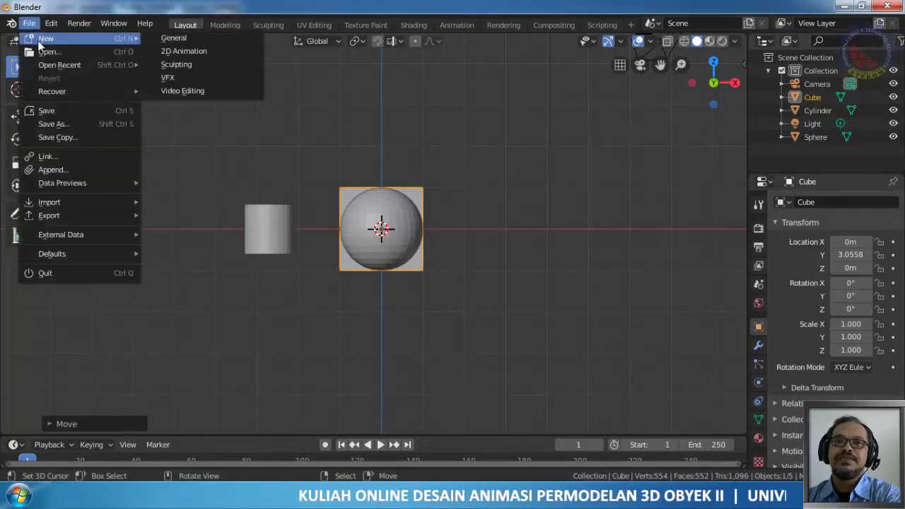
pyautogui.click(174, 40)
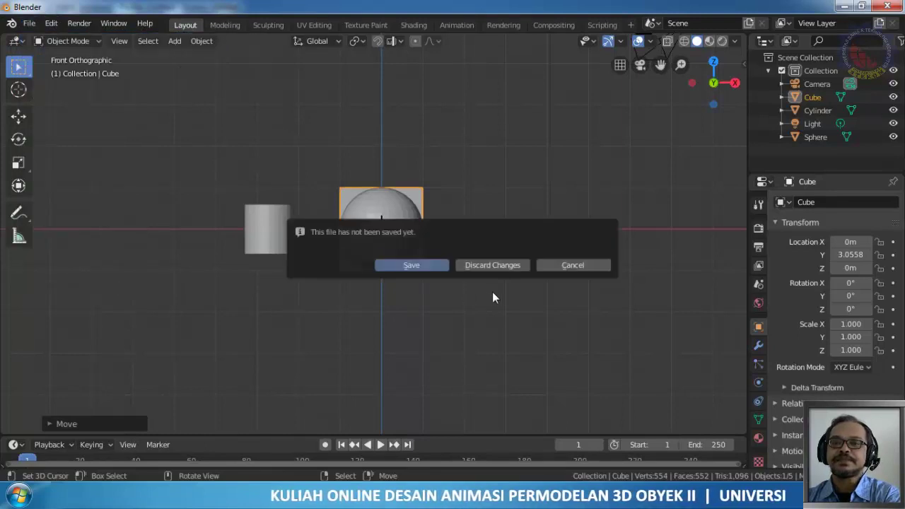
pyautogui.click(509, 267)
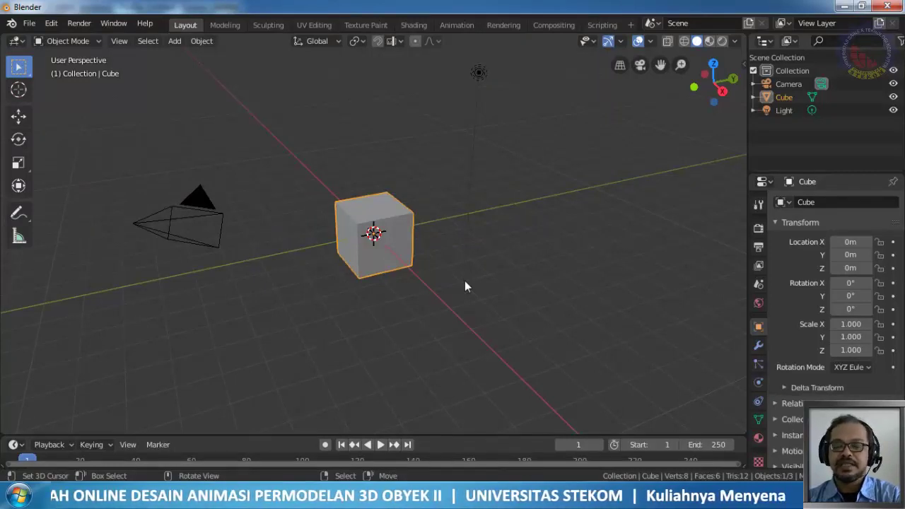
# - In the front view, move the default cube up along the Z axis to about 1.01 m so its base sits on the X axis
pyautogui.press('KP_1')
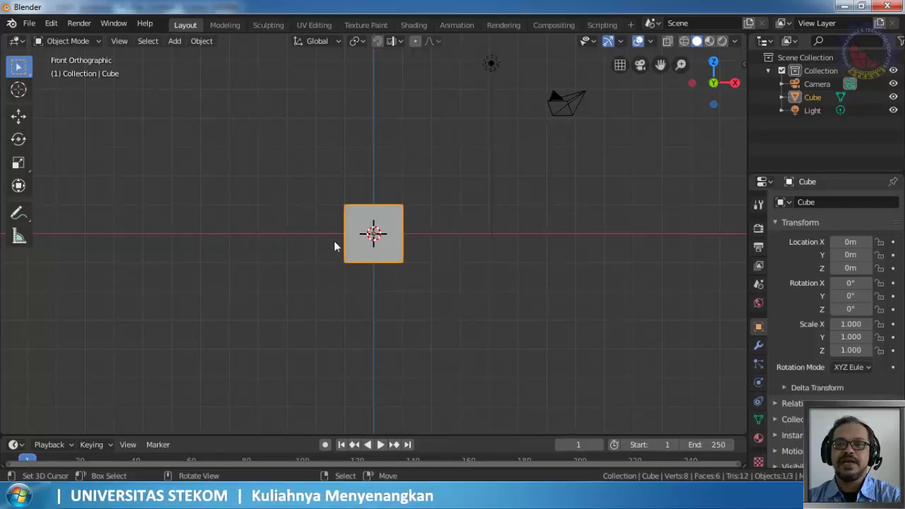
pyautogui.moveTo(502, 232); pyautogui.dragTo(463, 259, button='middle')
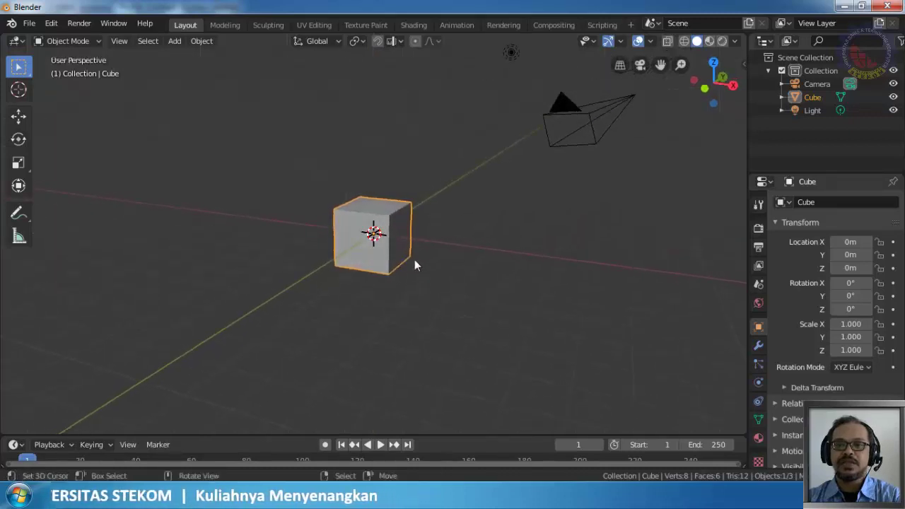
pyautogui.scroll(5, 414, 262)
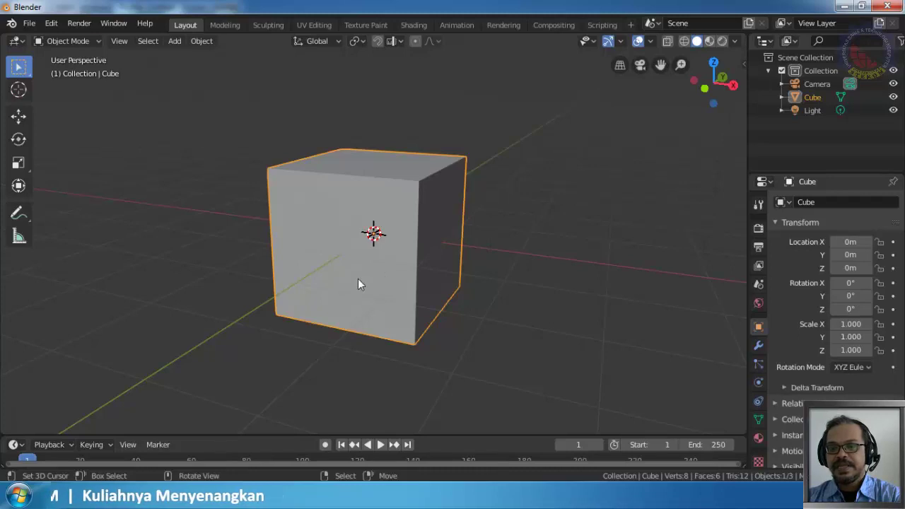
pyautogui.press('KP_1')
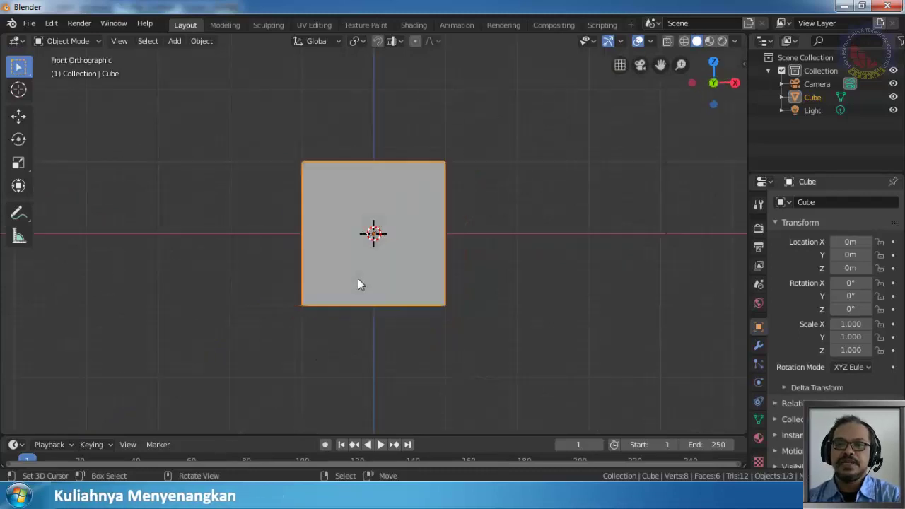
pyautogui.press('g')
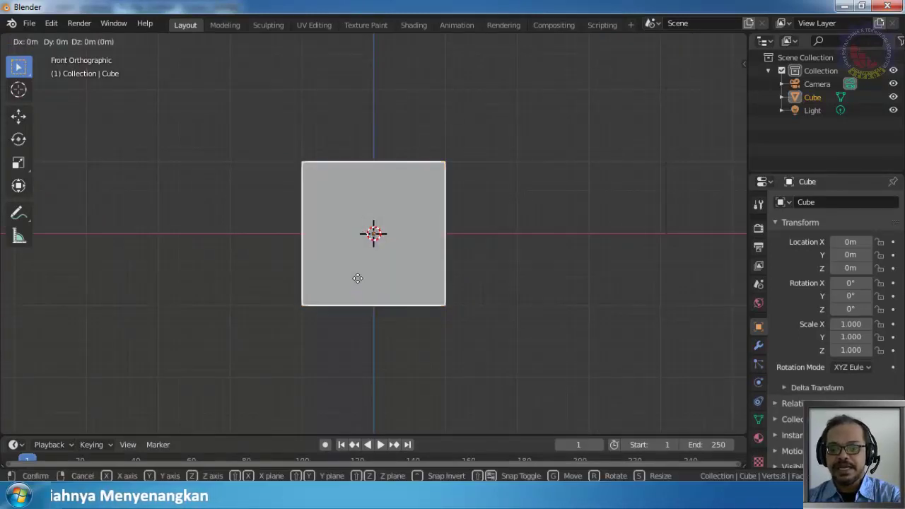
pyautogui.press('z')
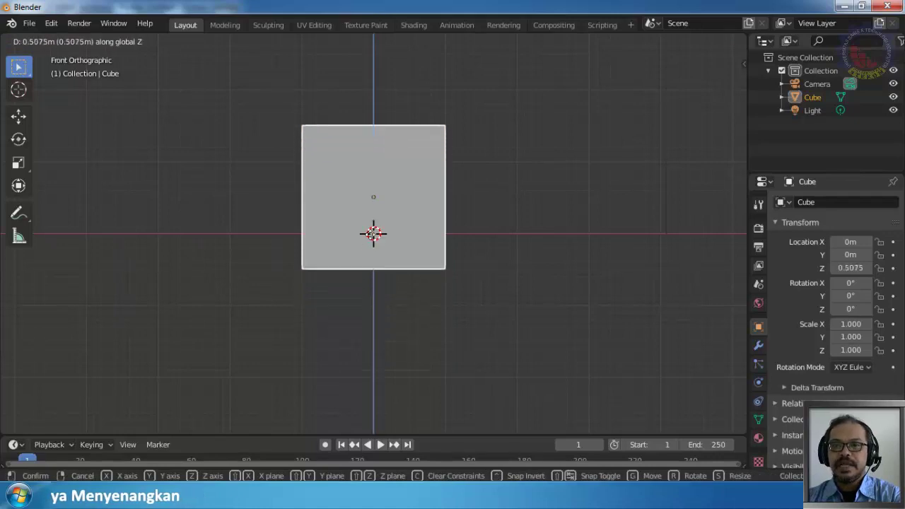
pyautogui.click(362, 206)
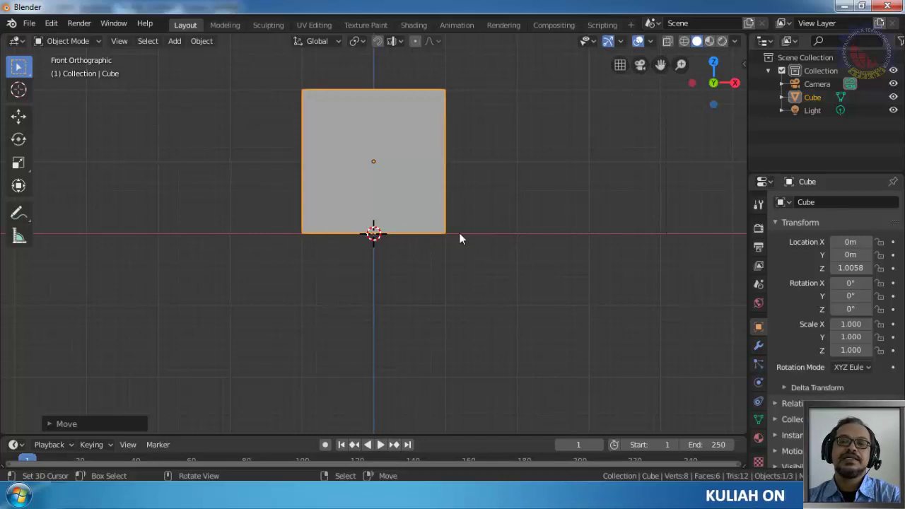
# - Undo the cube's last upward move and examine it in perspective and in the front, right and top orthographic views
pyautogui.hotkey('ctrl', 'z')
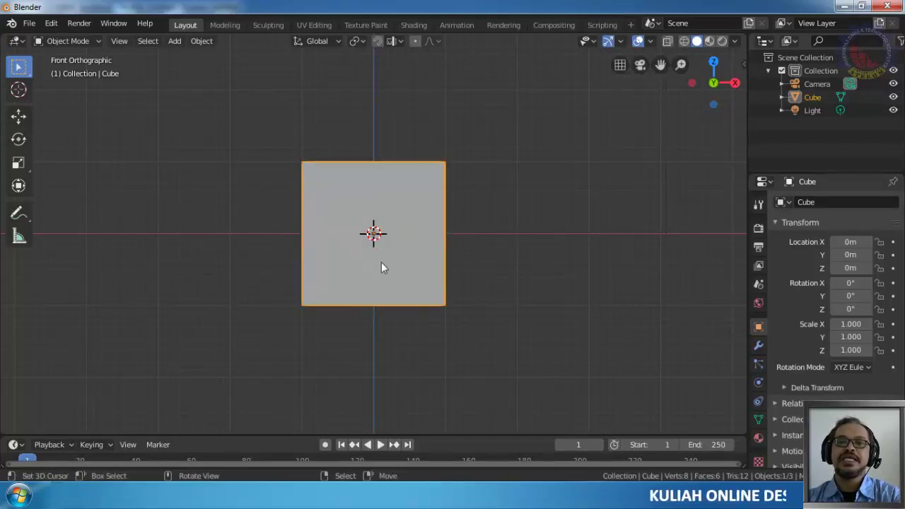
pyautogui.moveTo(461, 204); pyautogui.dragTo(453, 251, button='middle')
pyautogui.scroll(-3, 476, 236)
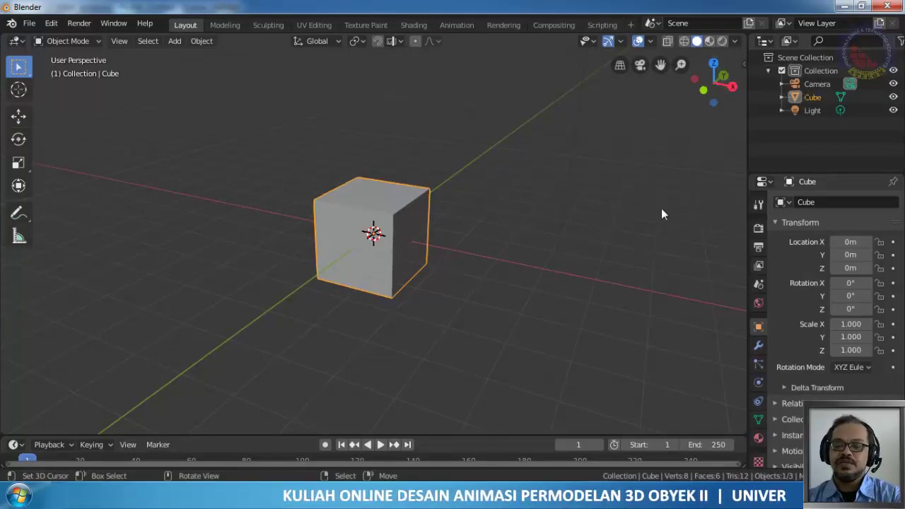
pyautogui.press('KP_1')
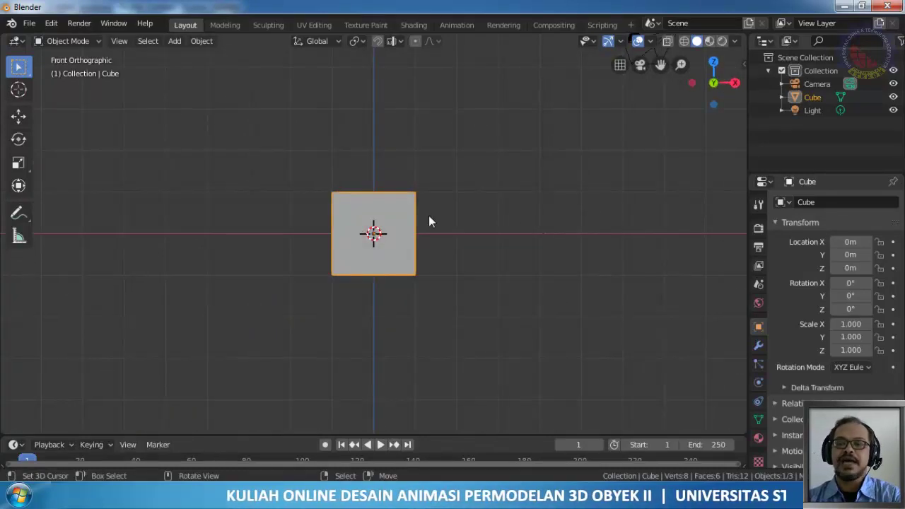
pyautogui.press('KP_3')
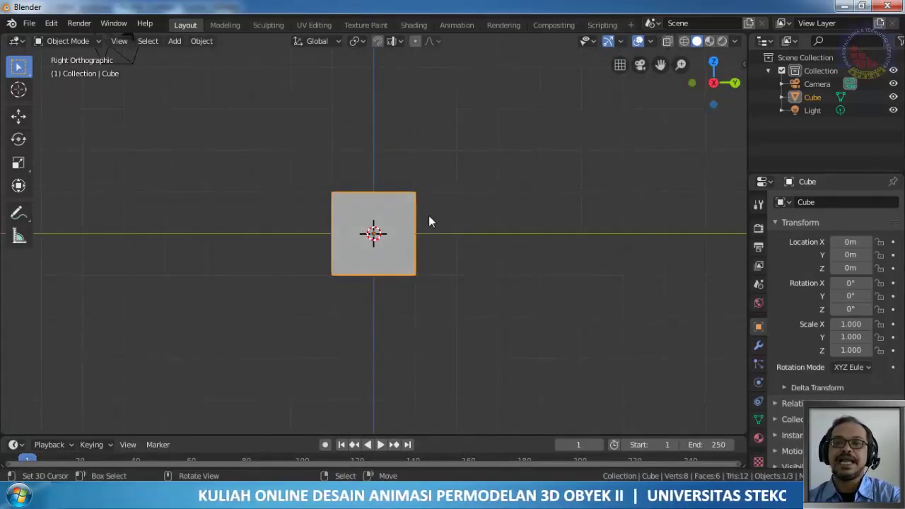
pyautogui.press('KP_7')
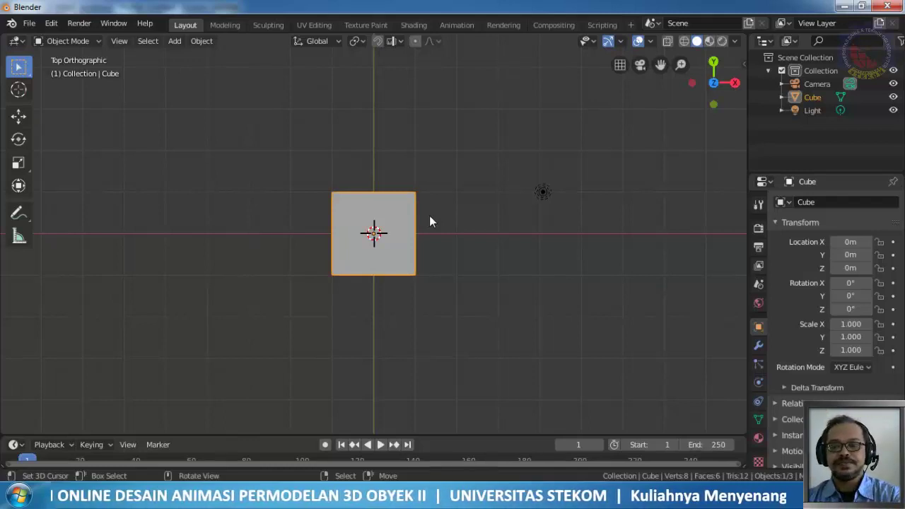
# - In the front view, move the cube up along the Z axis by about 1.05 m so its base sits near the X axis
pyautogui.press('KP_1')
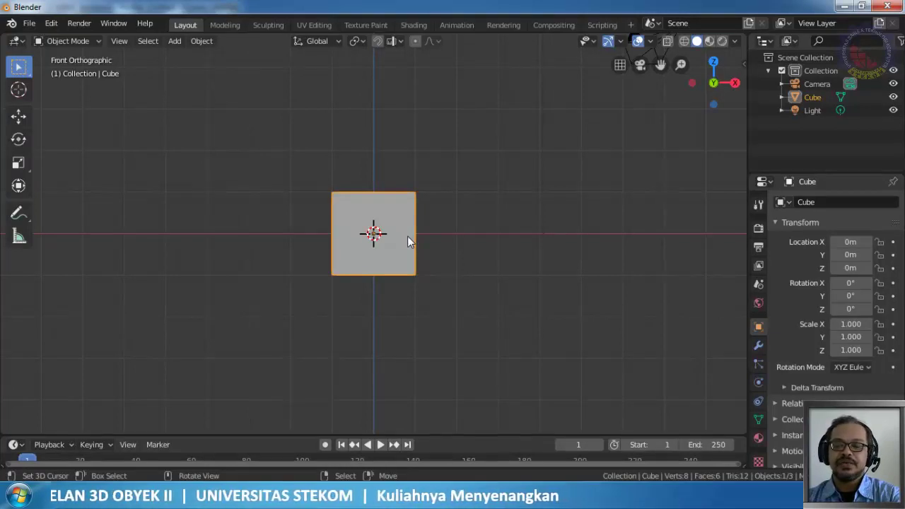
pyautogui.press('g')
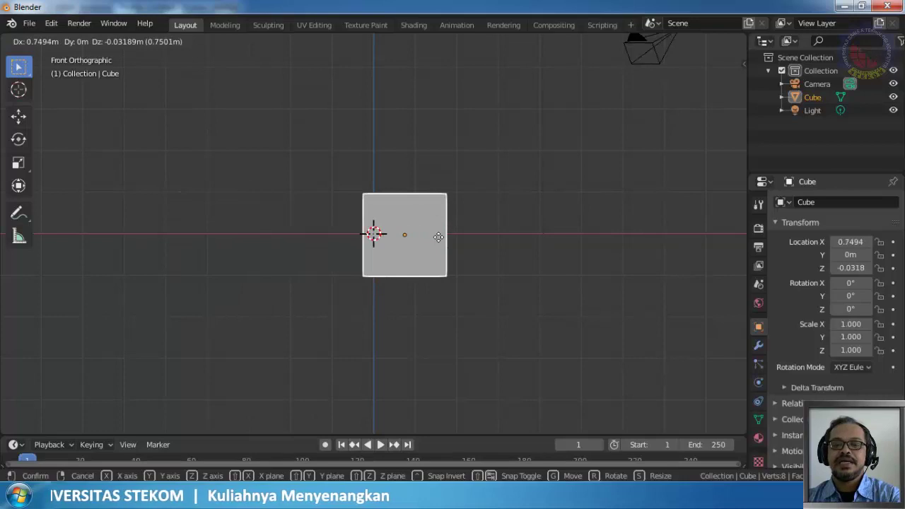
pyautogui.rightClick(438, 237)
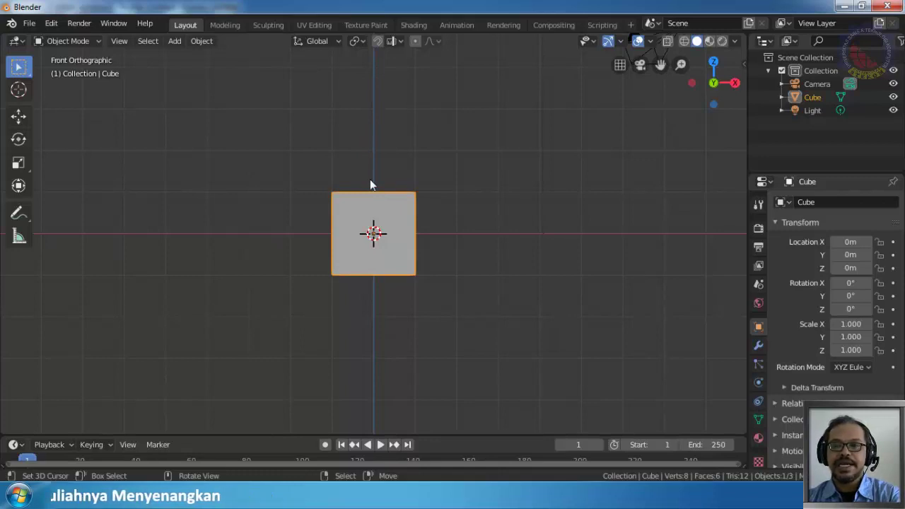
pyautogui.press('g')
pyautogui.press('z')
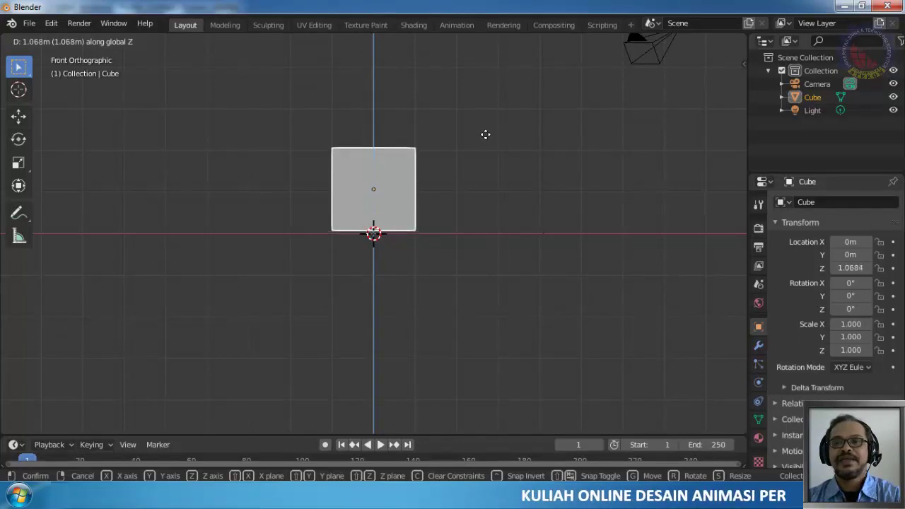
pyautogui.click(484, 135)
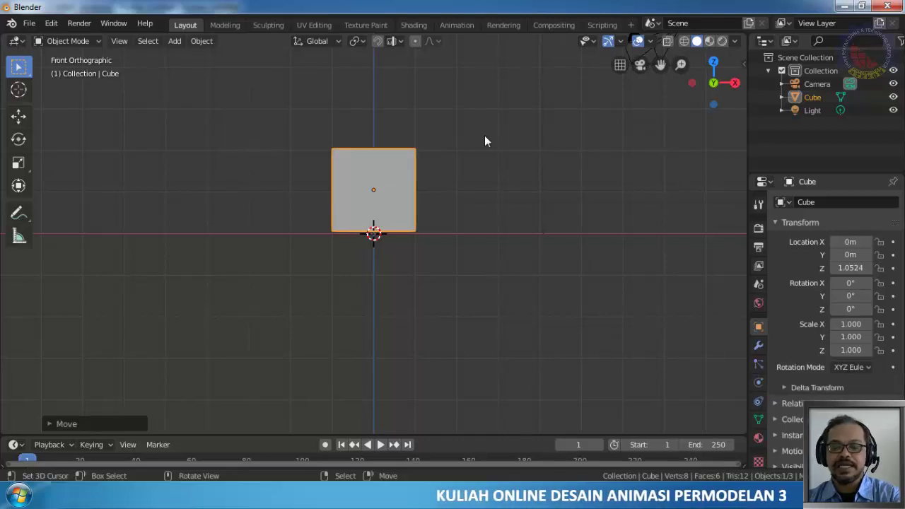
# - Try moving the raised cube along the X axis in the front view
pyautogui.press('g')
pyautogui.press('x')
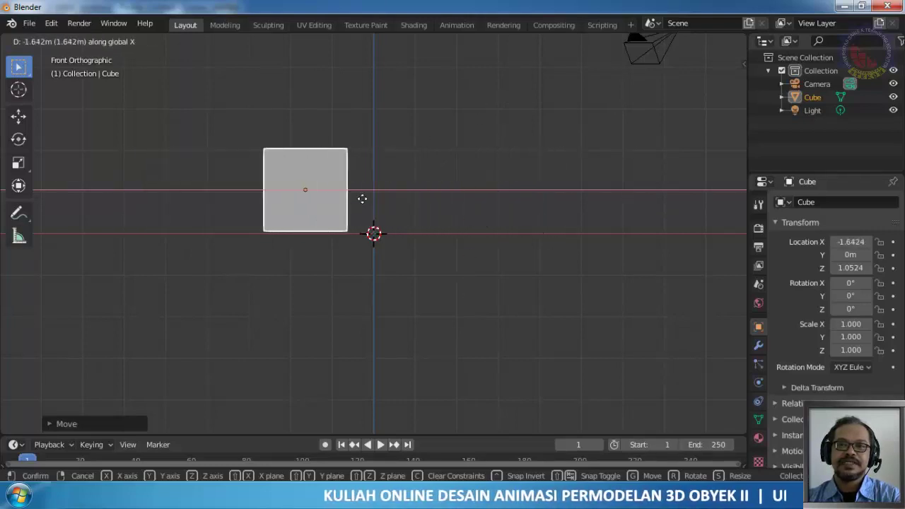
pyautogui.rightClick(425, 236)
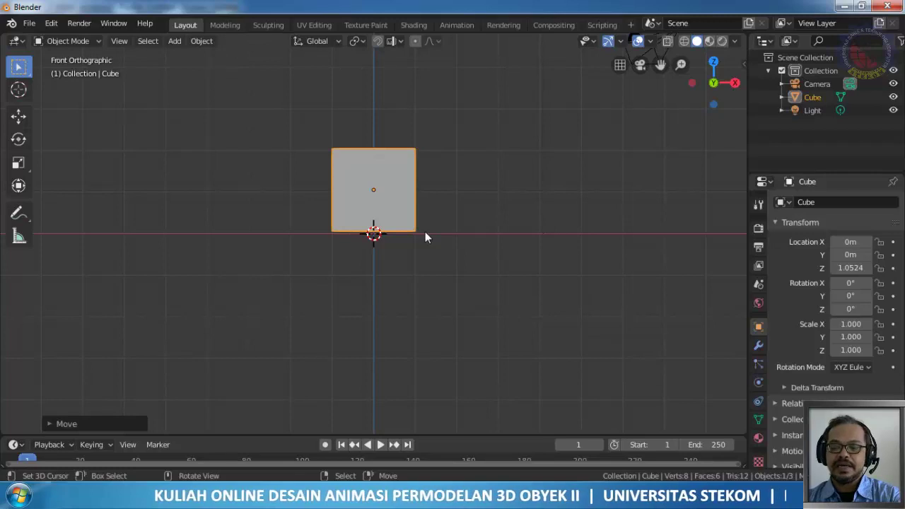
# - Switch to the top orthographic view and try moving the cube along the Y axis
pyautogui.press('KP_7')
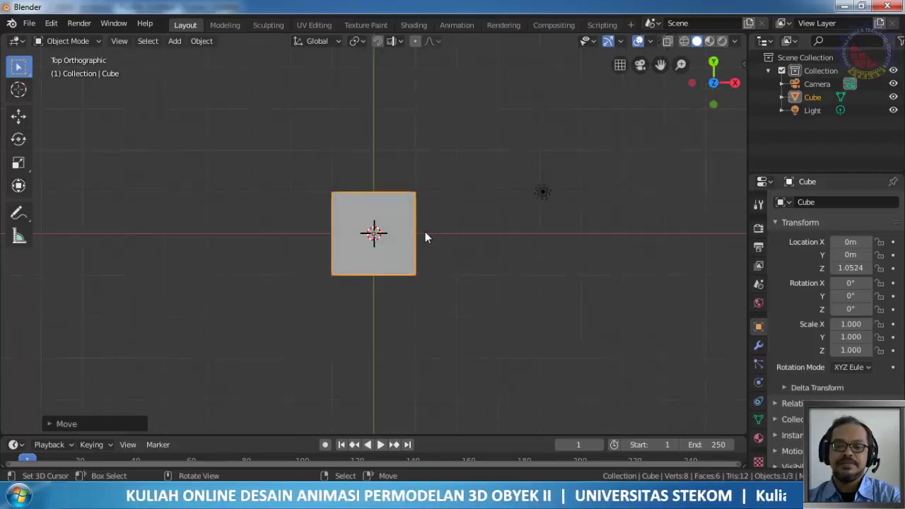
pyautogui.press('g')
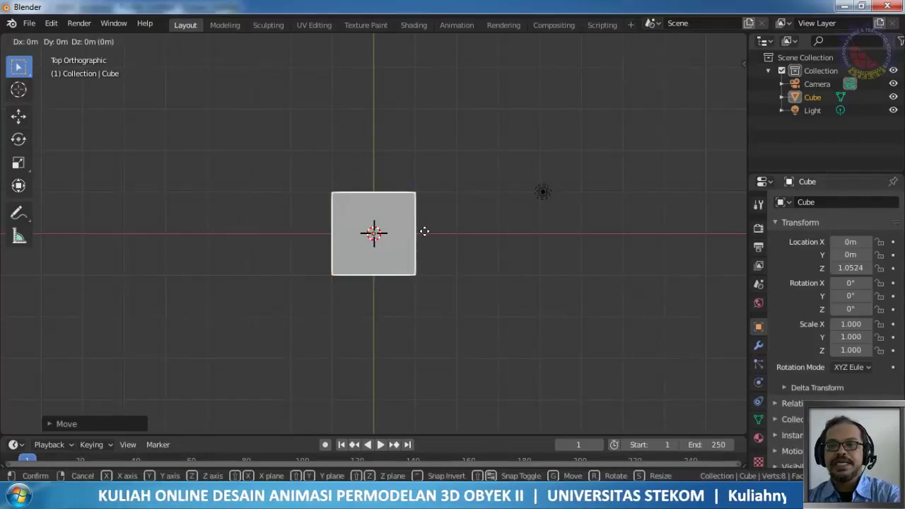
pyautogui.press('y')
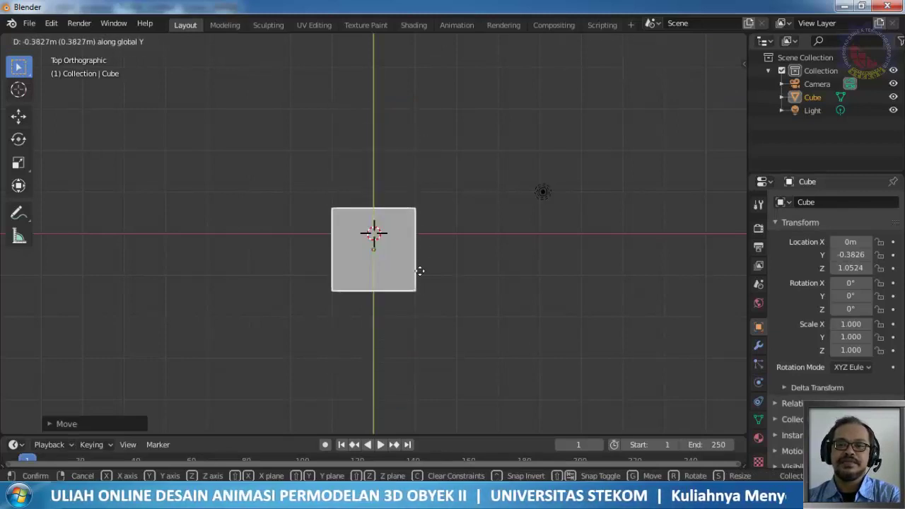
pyautogui.rightClick(417, 303)
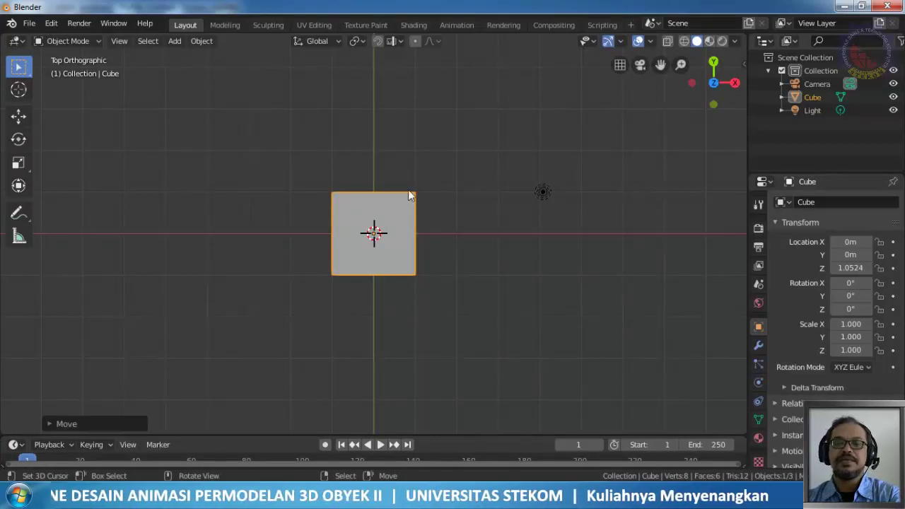
# - Hide and reveal the cube, and try moving it in the positive Y direction in the top view
pyautogui.press('h')
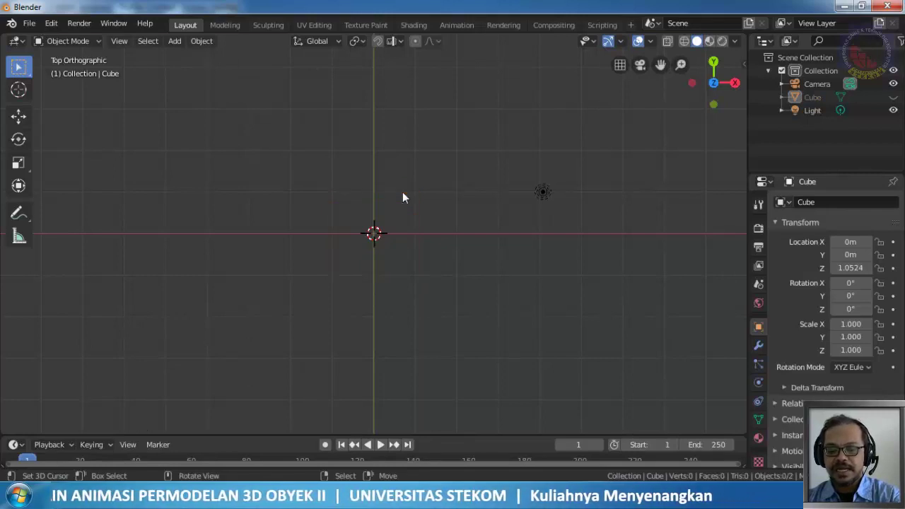
pyautogui.hotkey('alt', 'h')
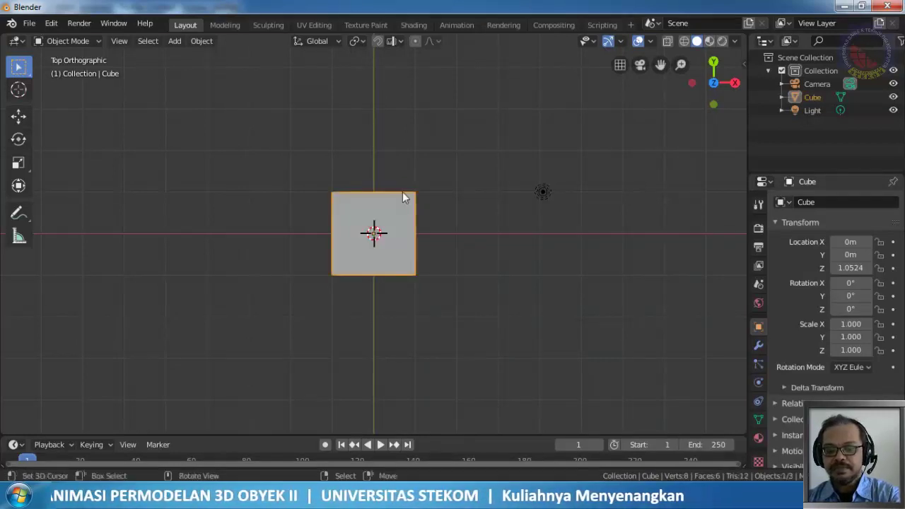
pyautogui.press('g')
pyautogui.press('y')
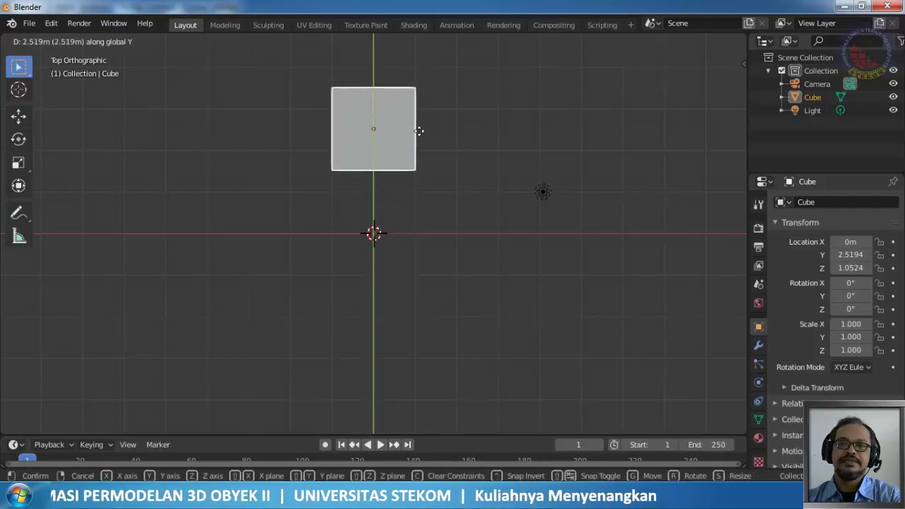
pyautogui.rightClick(427, 157)
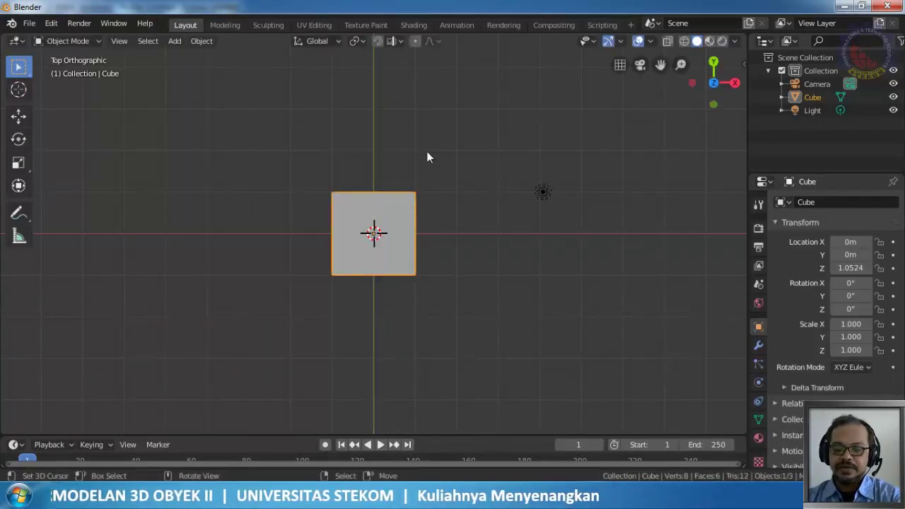
# - Try moving the cube along the X axis in the top view
pyautogui.press('g')
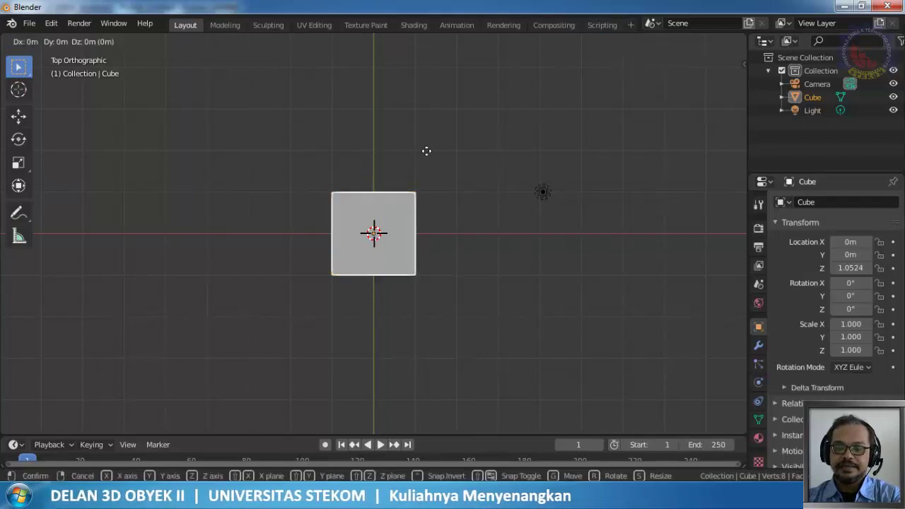
pyautogui.press('x')
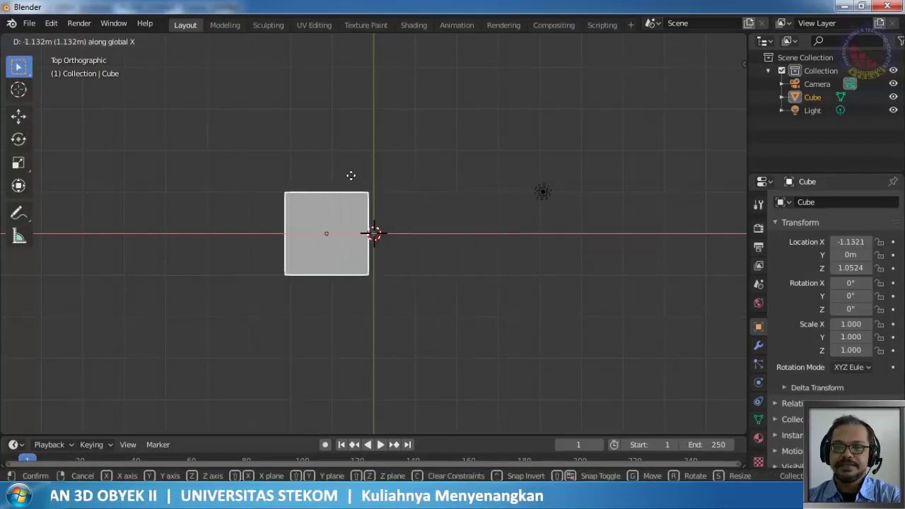
pyautogui.rightClick(476, 182)
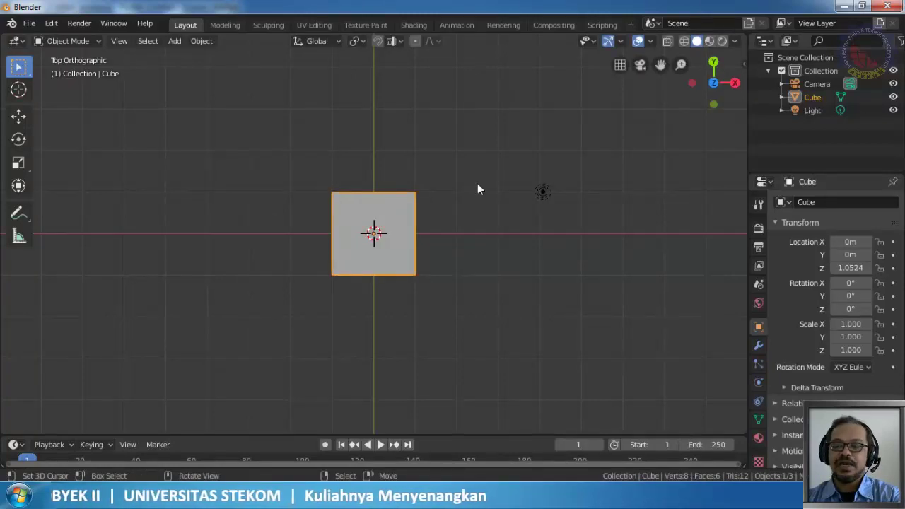
# - In the front orthographic view, try moving the cube freely and along the Y axis
pyautogui.press('KP_1')
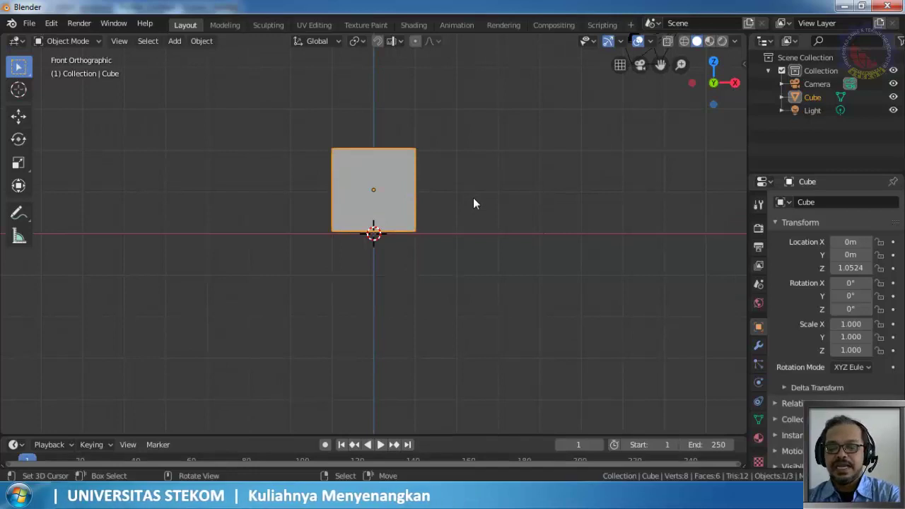
pyautogui.press('g')
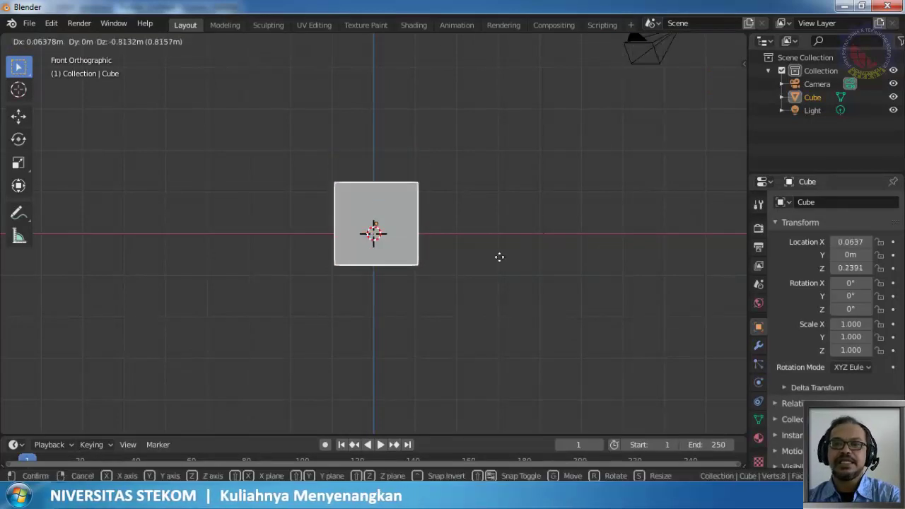
pyautogui.rightClick(501, 227)
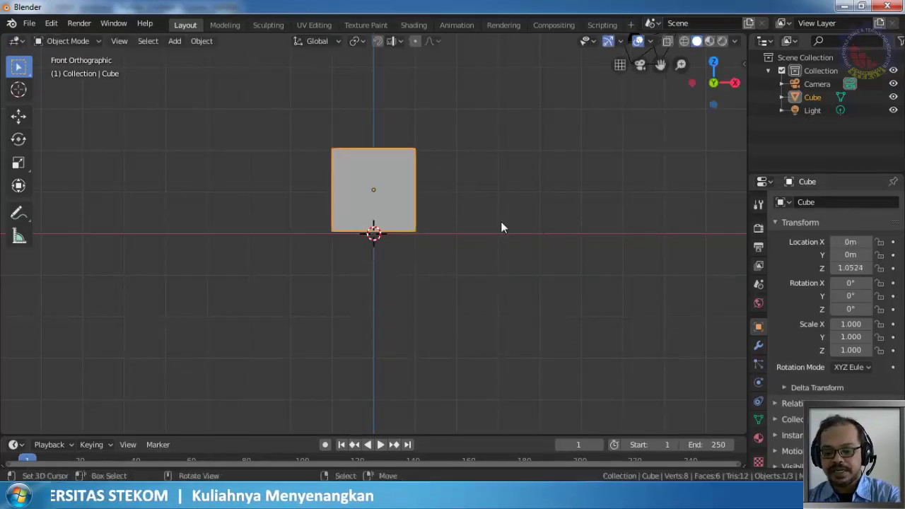
pyautogui.press('g')
pyautogui.press('y')
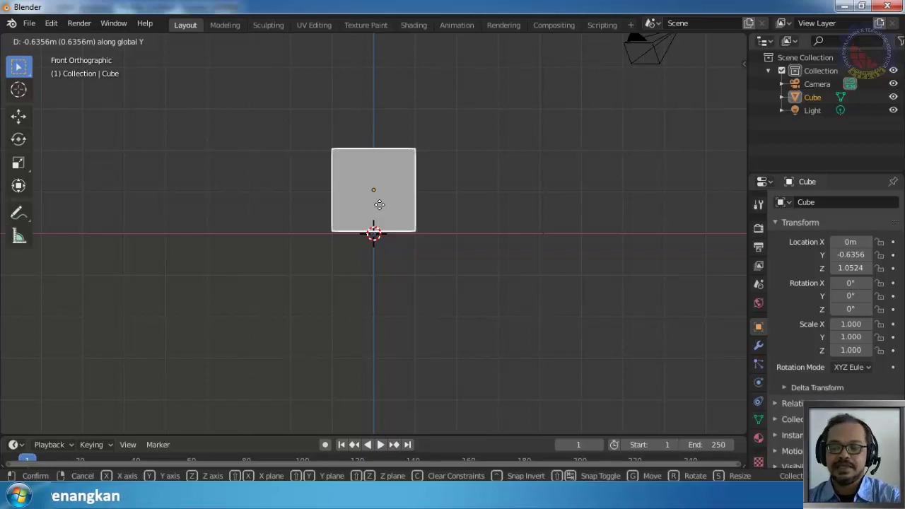
pyautogui.write('7')
pyautogui.press('Escape')
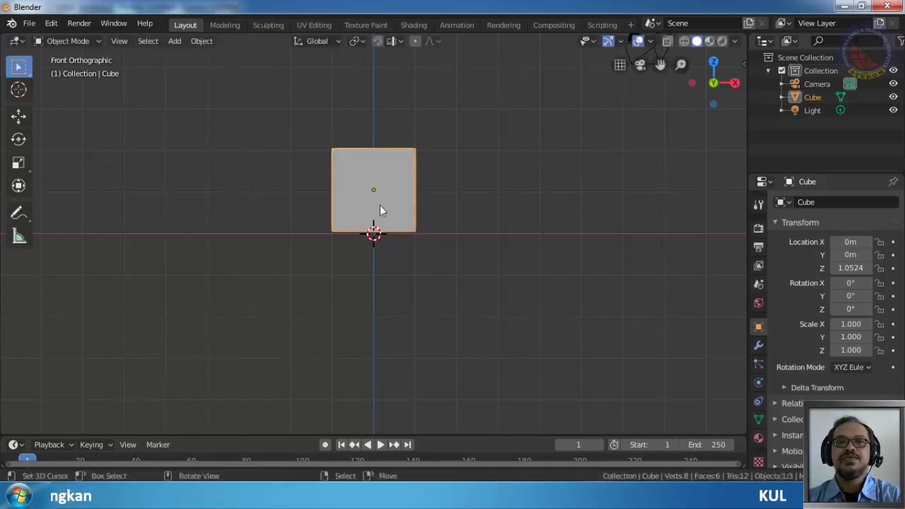
# - Return to the top orthographic view and try moving the cube along the Y axis away from the origin
pyautogui.press('KP_7')
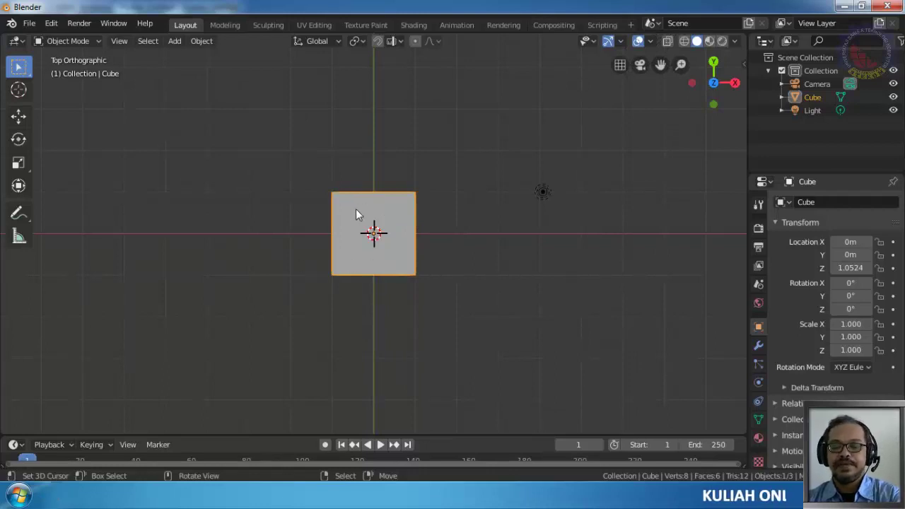
pyautogui.press('g')
pyautogui.press('y')
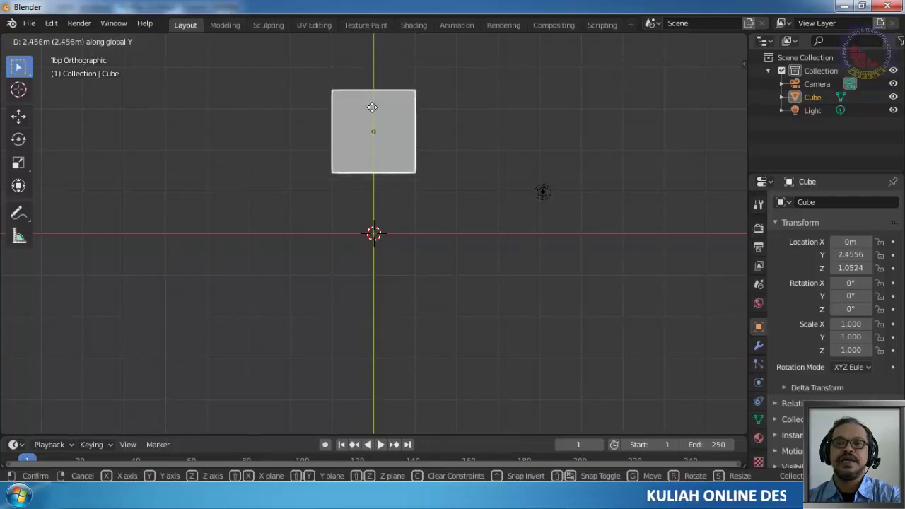
pyautogui.press('Escape')
# - Hide the cube and reveal it again in the zoomed-out top orthographic view
pyautogui.scroll(-7, 373, 120)
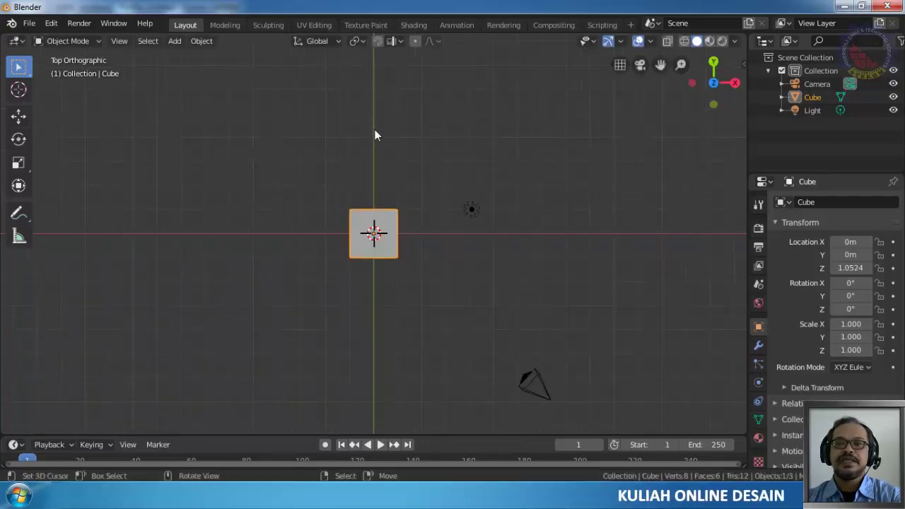
pyautogui.scroll(-2, 377, 170)
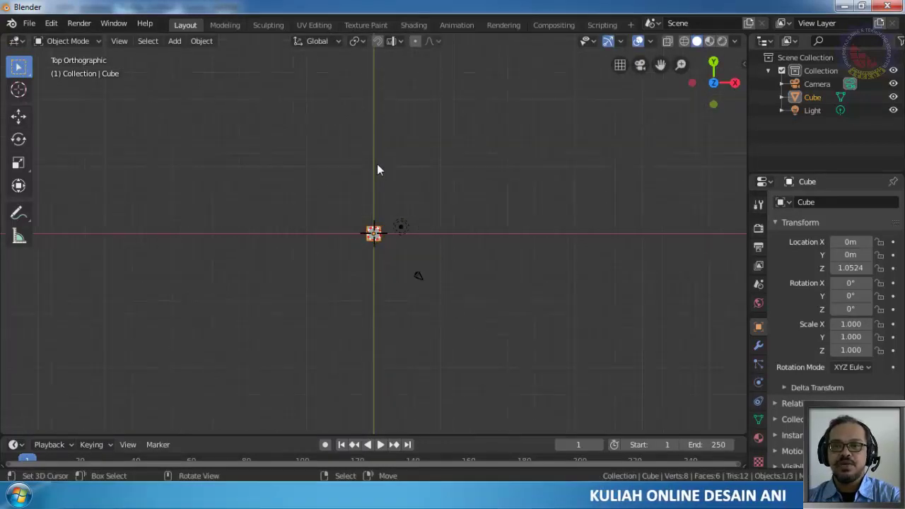
pyautogui.press('h')
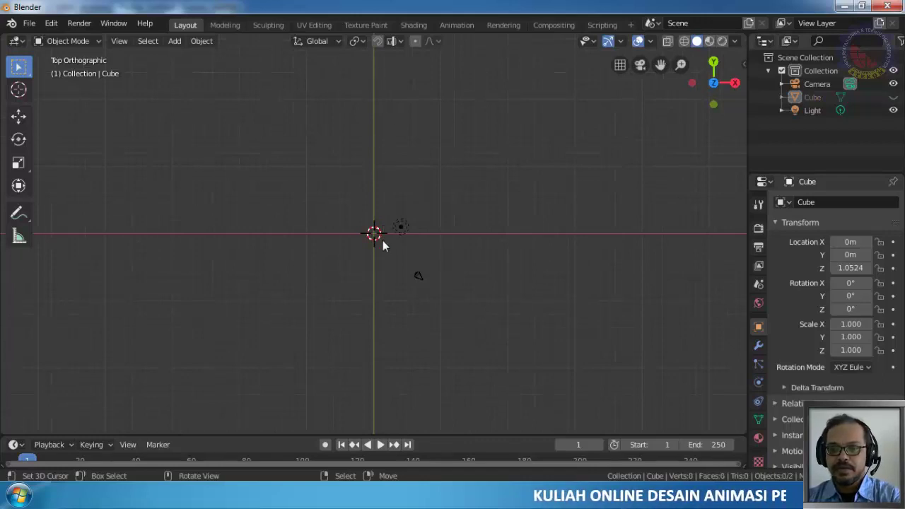
pyautogui.hotkey('alt', 'h')
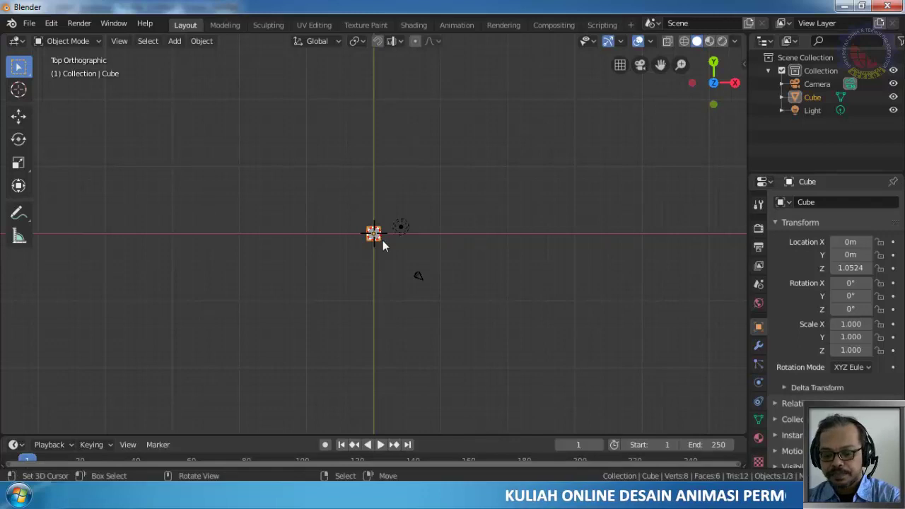
# - Move the cube about 29.9 m in the positive Y direction in the top orthographic view
pyautogui.press('g')
pyautogui.press('y')
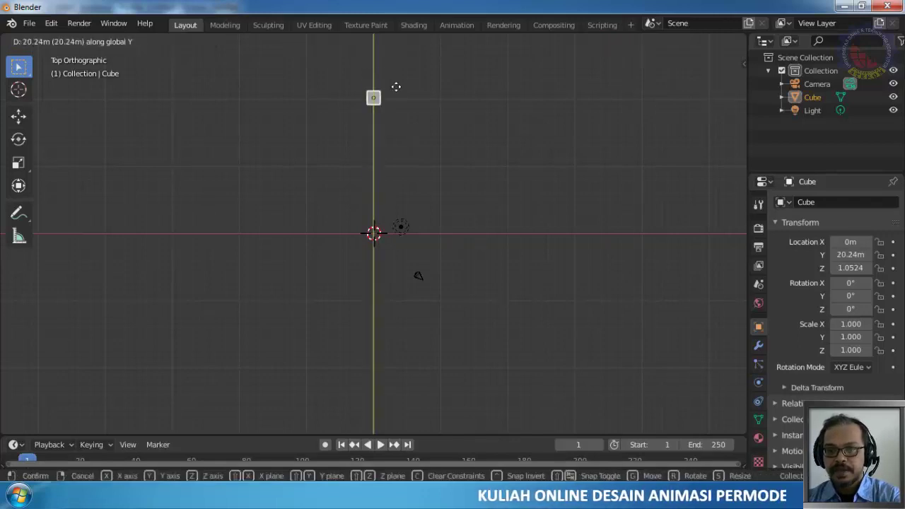
pyautogui.click(399, 37)
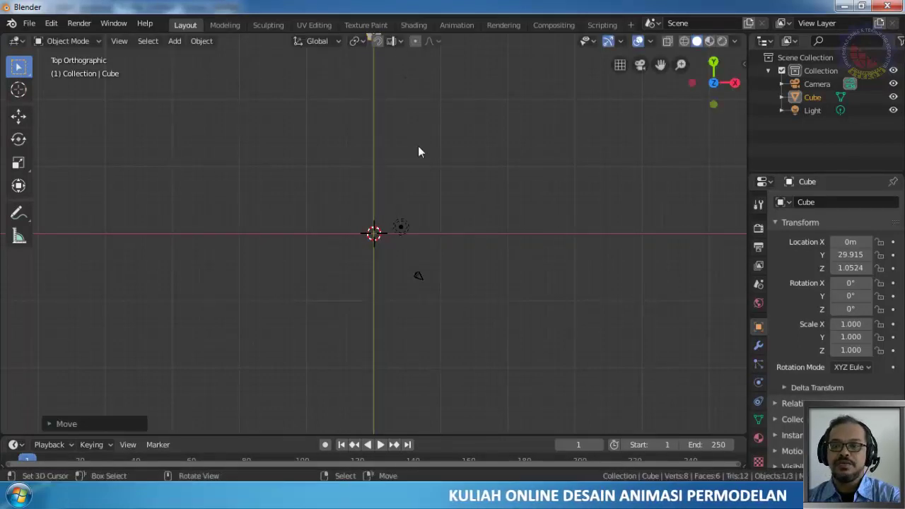
# - Compare the distant cube's apparent size and position in the front and top orthographic views
pyautogui.press('KP_1')
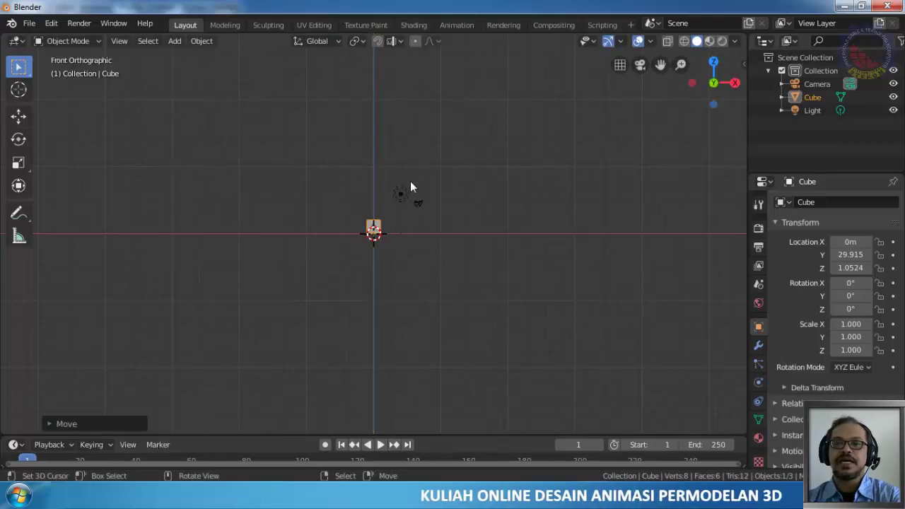
pyautogui.scroll(3, 449, 234)
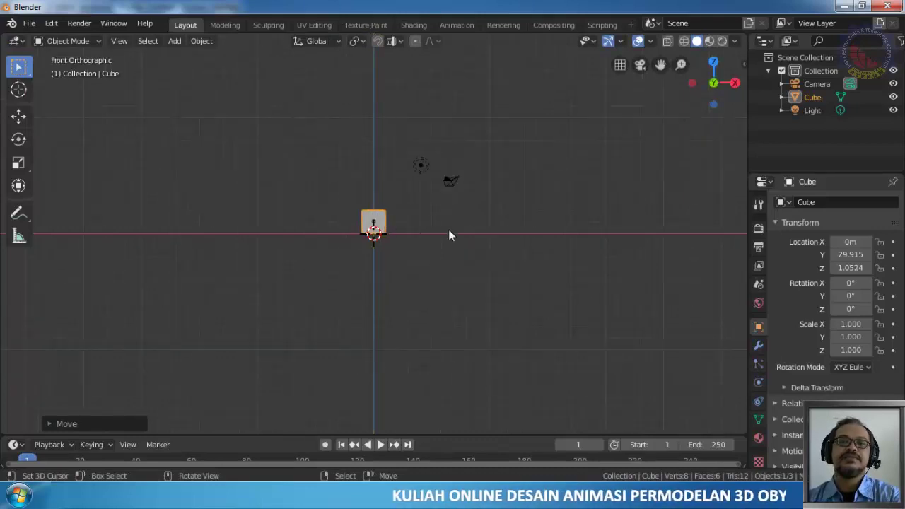
pyautogui.scroll(3, 448, 235)
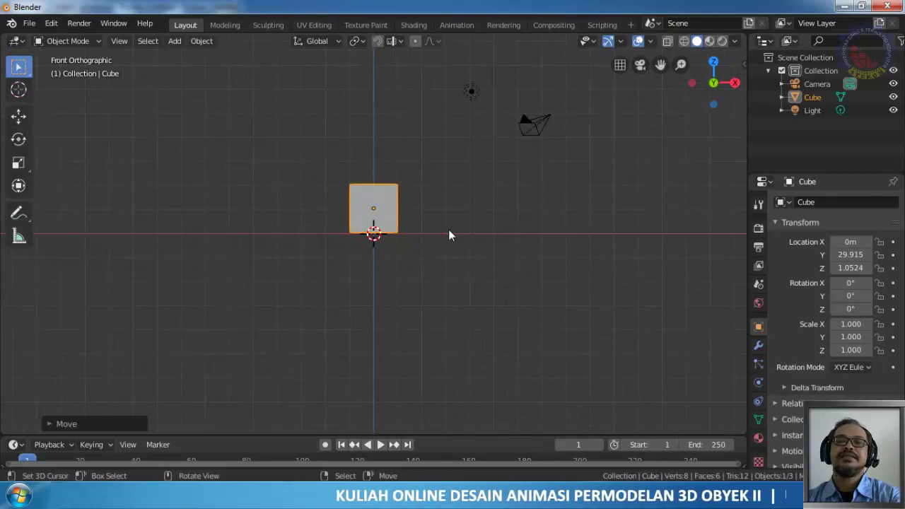
pyautogui.scroll(-3, 449, 231)
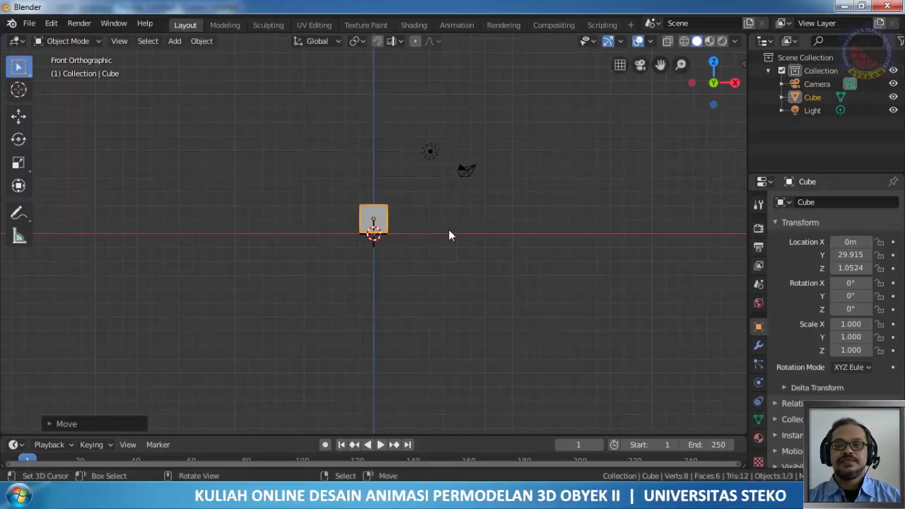
pyautogui.press('KP_7')
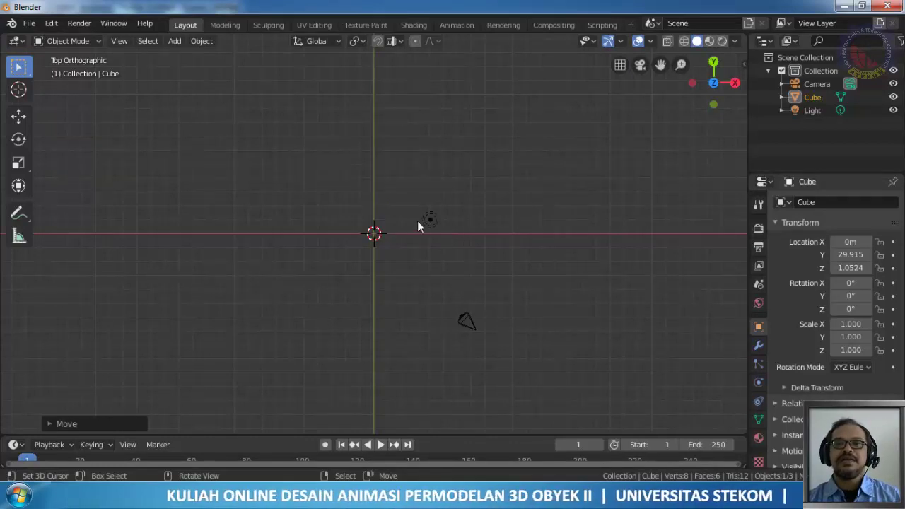
pyautogui.scroll(-5, 379, 85)
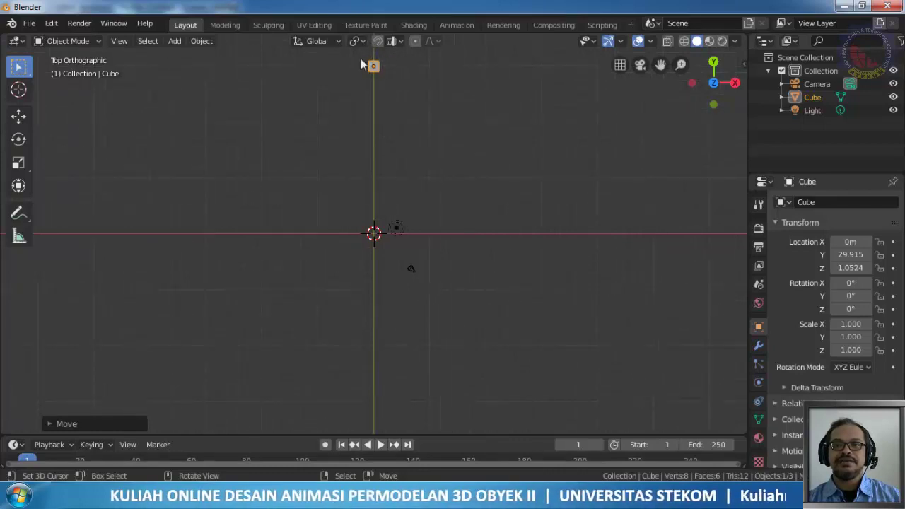
pyautogui.scroll(2, 371, 93)
pyautogui.scroll(4, 382, 176)
pyautogui.scroll(-4, 382, 176)
pyautogui.scroll(-3, 383, 176)
pyautogui.scroll(2, 384, 134)
pyautogui.scroll(2, 384, 134)
pyautogui.scroll(-3, 384, 134)
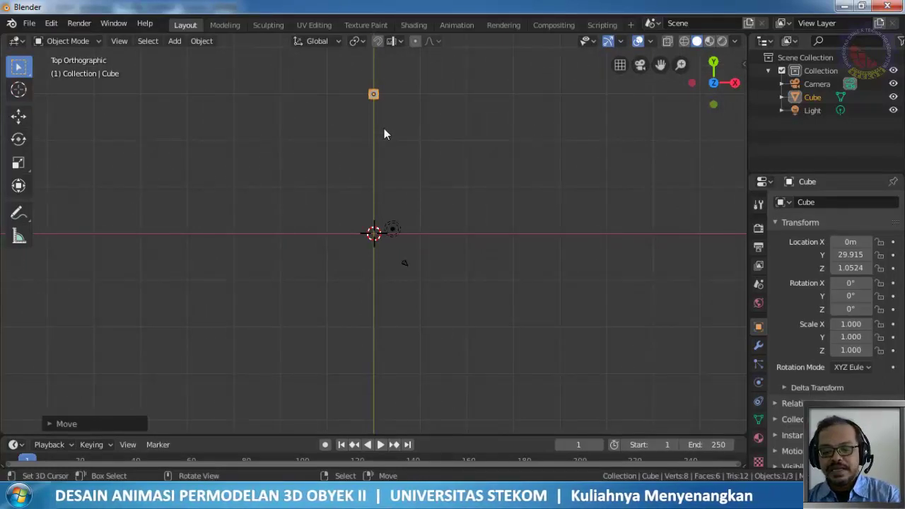
# - Move the cube back along the Y axis to about 0.06 m, next to the origin
pyautogui.press('g')
pyautogui.press('y')
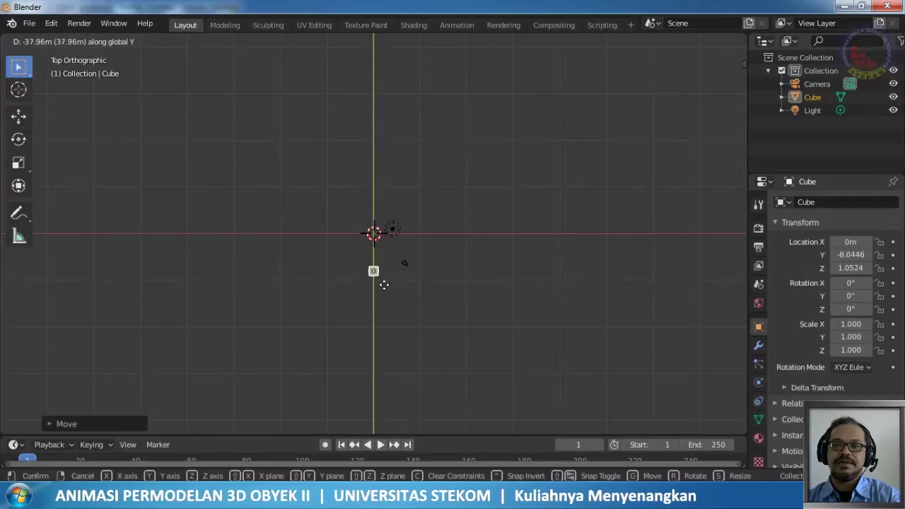
pyautogui.click(378, 267)
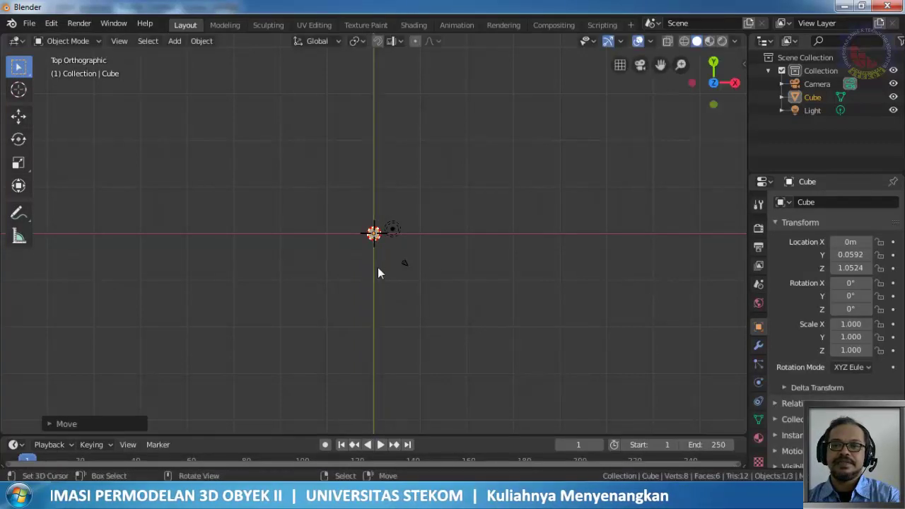
# - Try rotating the cube freely in an angled perspective view
pyautogui.scroll(4, 444, 265)
pyautogui.scroll(6, 443, 267)
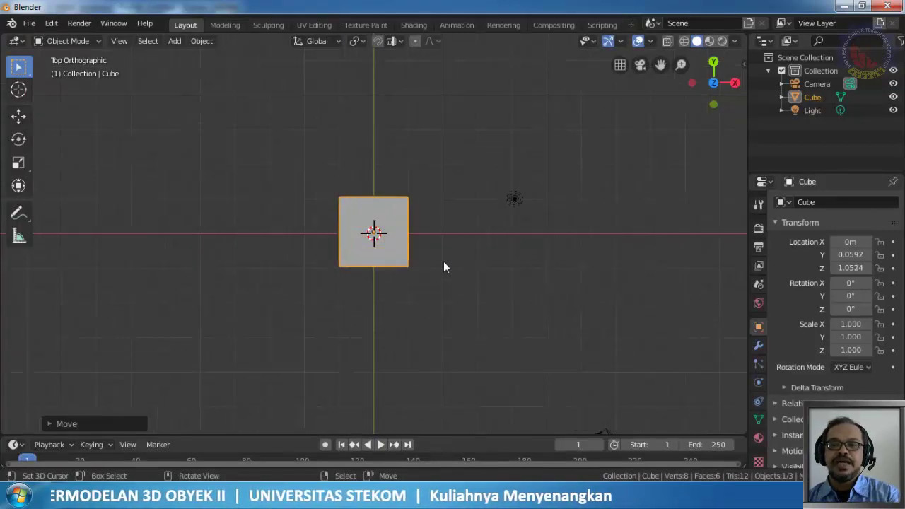
pyautogui.moveTo(444, 262); pyautogui.dragTo(384, 169, button='middle')
pyautogui.scroll(-2, 399, 216)
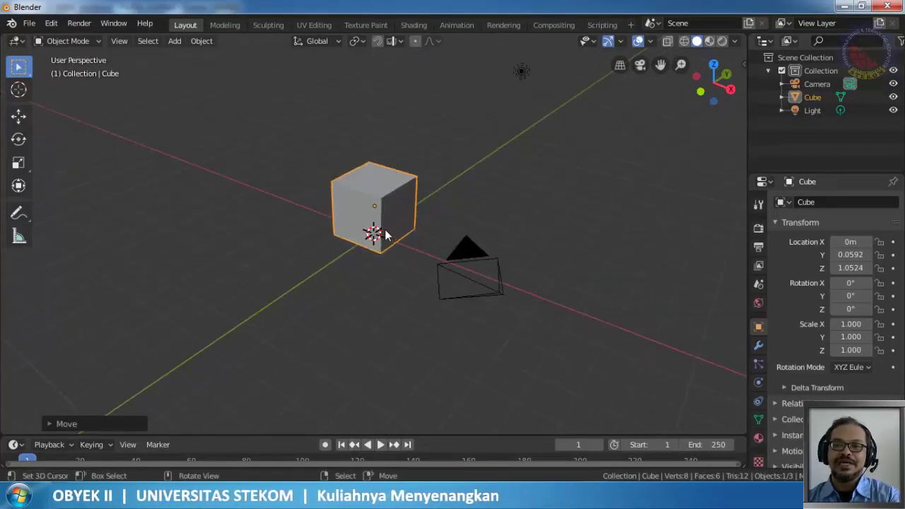
pyautogui.press('r')
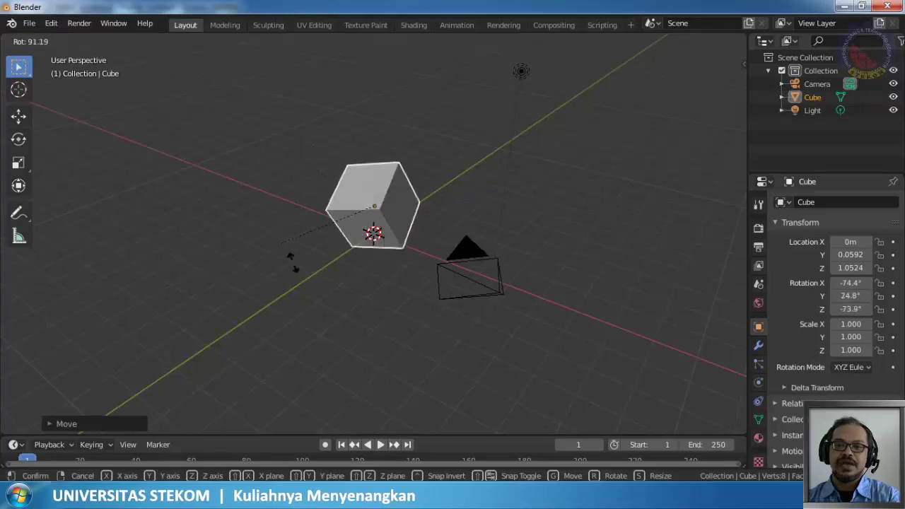
pyautogui.rightClick(417, 169)
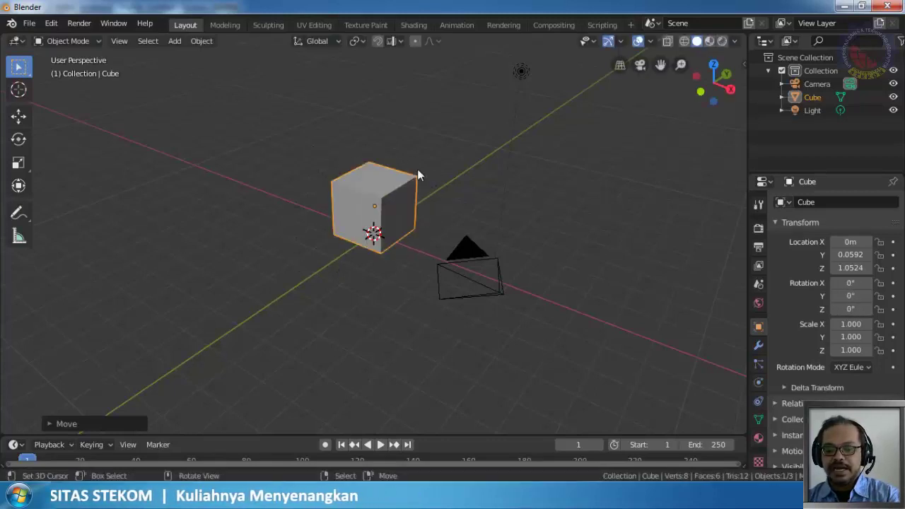
# - Try rotating the cube about the global Z axis
pyautogui.press('r')
pyautogui.press('z')
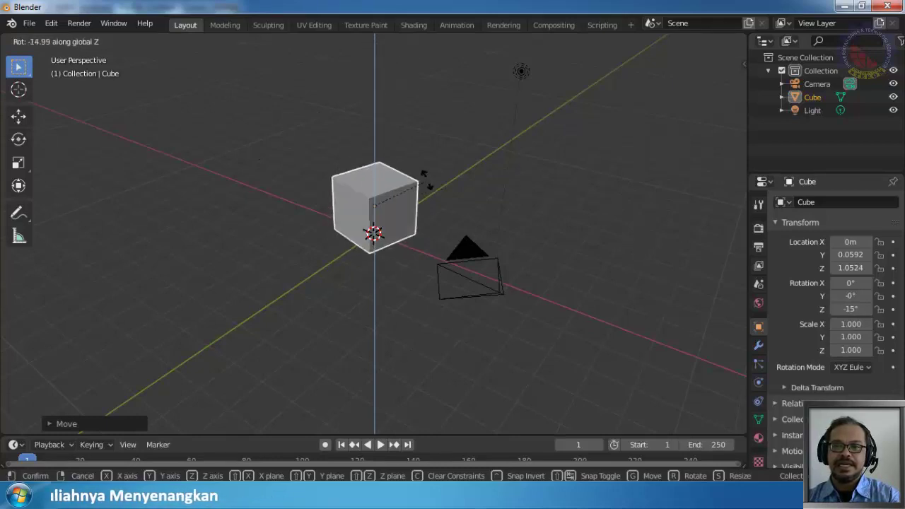
pyautogui.rightClick(257, 187)
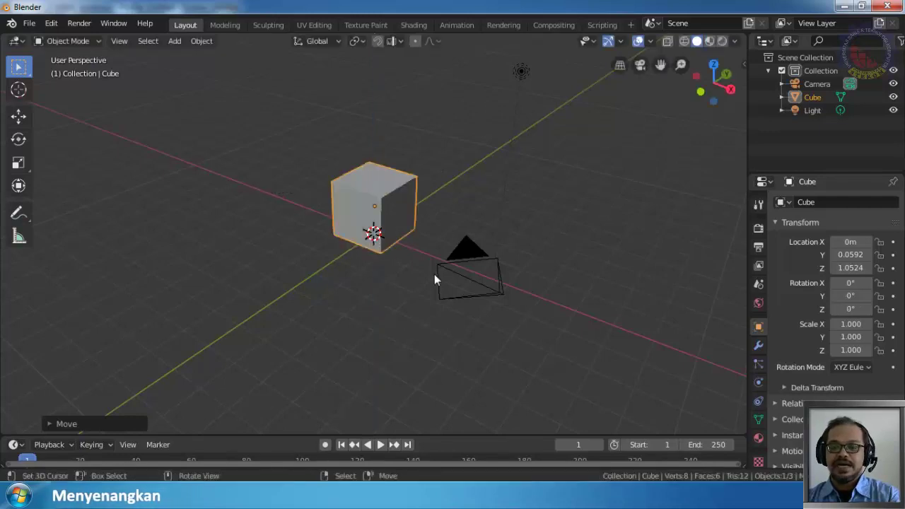
# - Try rotating the cube about the global X axis
pyautogui.press('r')
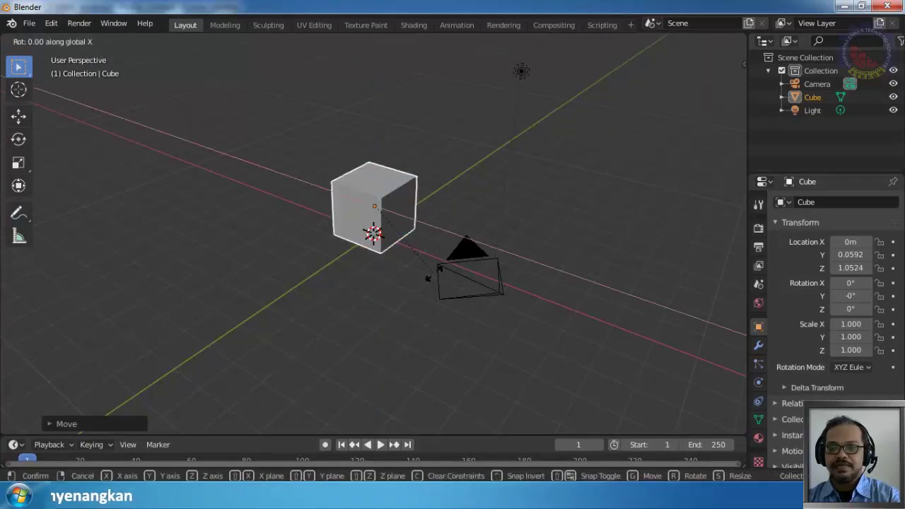
pyautogui.press('x')
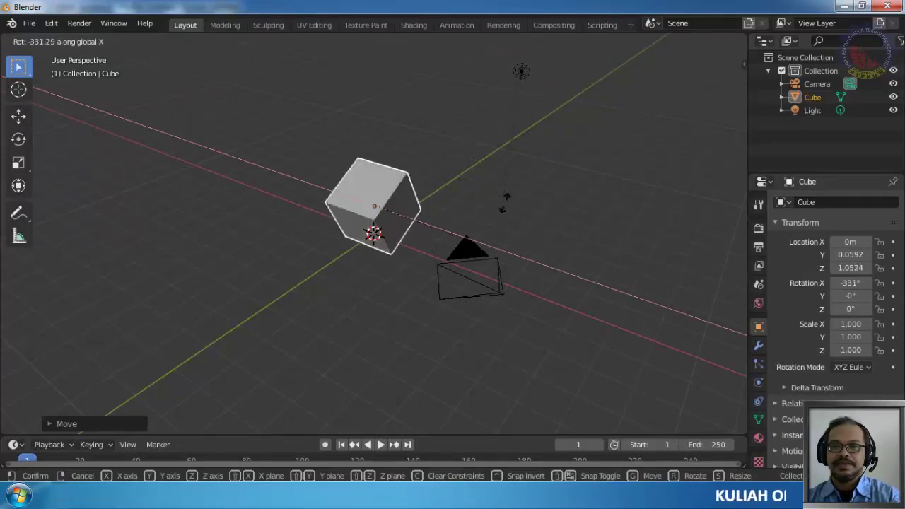
pyautogui.rightClick(345, 303)
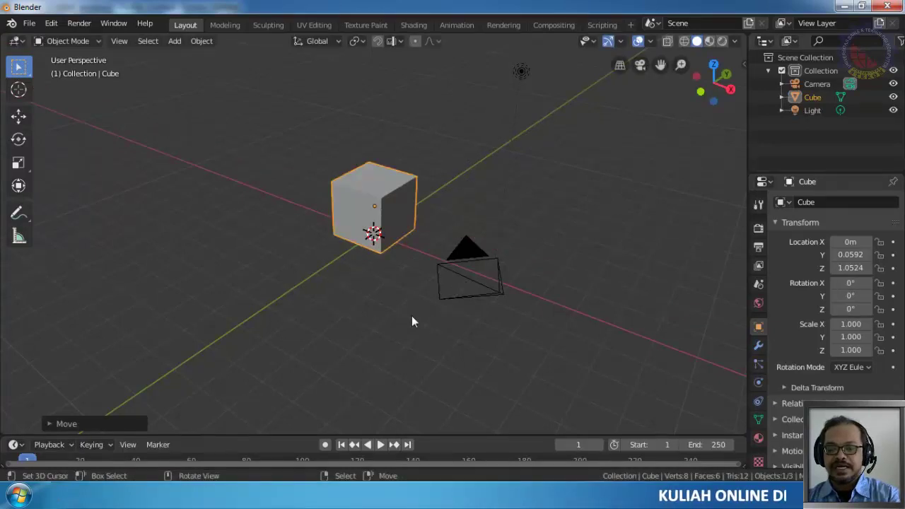
# - Try rotating the cube about the global Y axis
pyautogui.press('r')
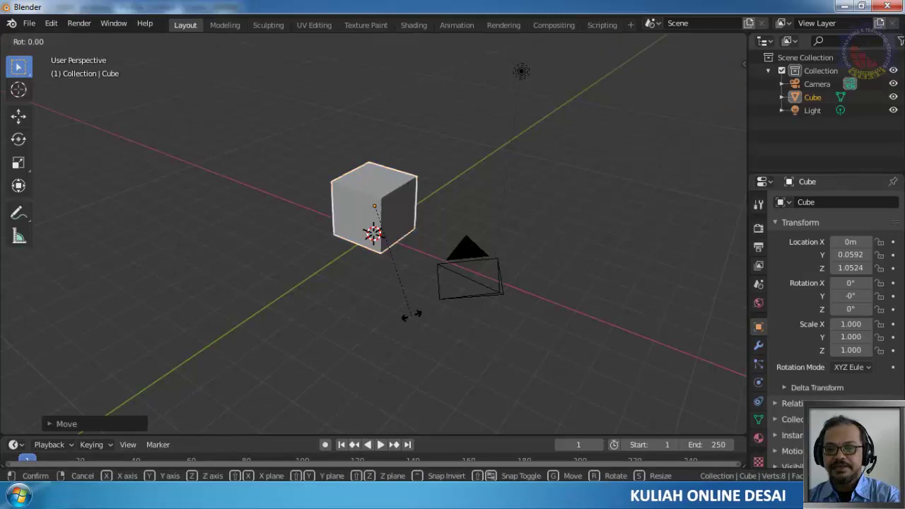
pyautogui.press('y')
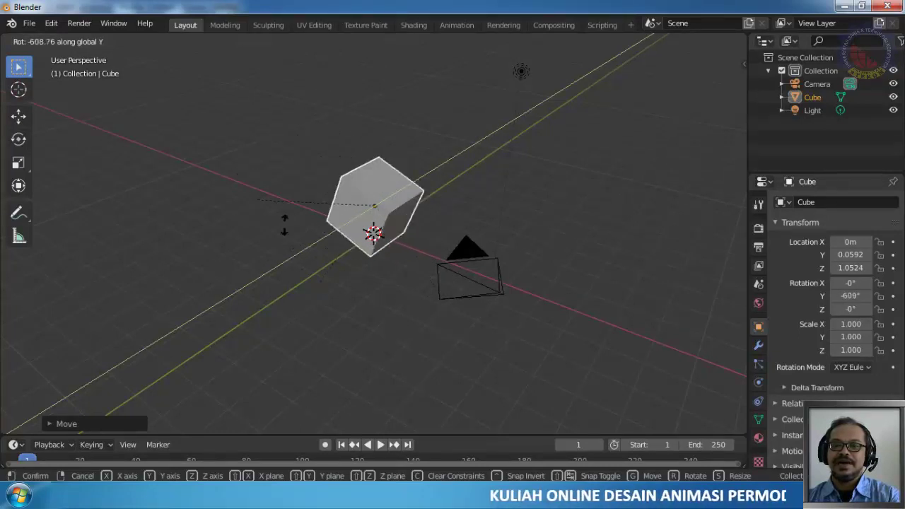
pyautogui.press('Escape')
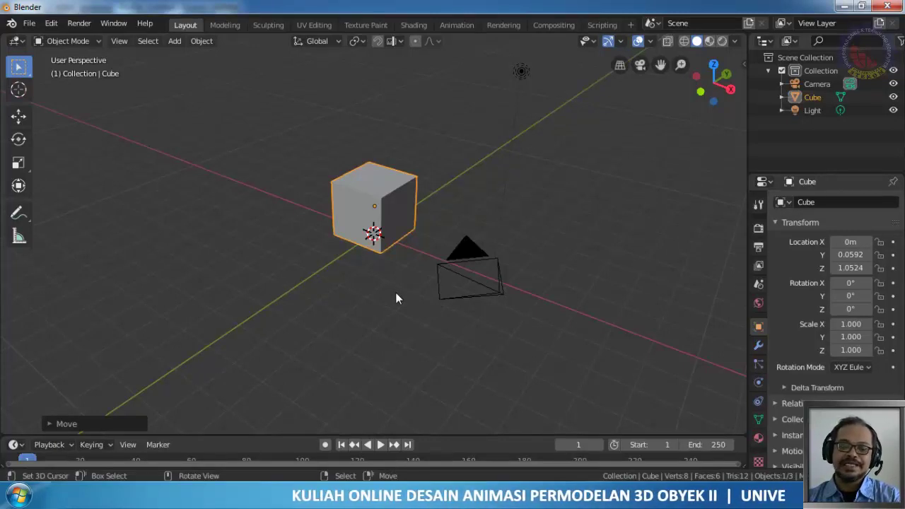
# - Scale the cube uniformly to about 1.402, and flatten it along Z to a scale of about 0.265 in the front orthographic view
pyautogui.press('s')
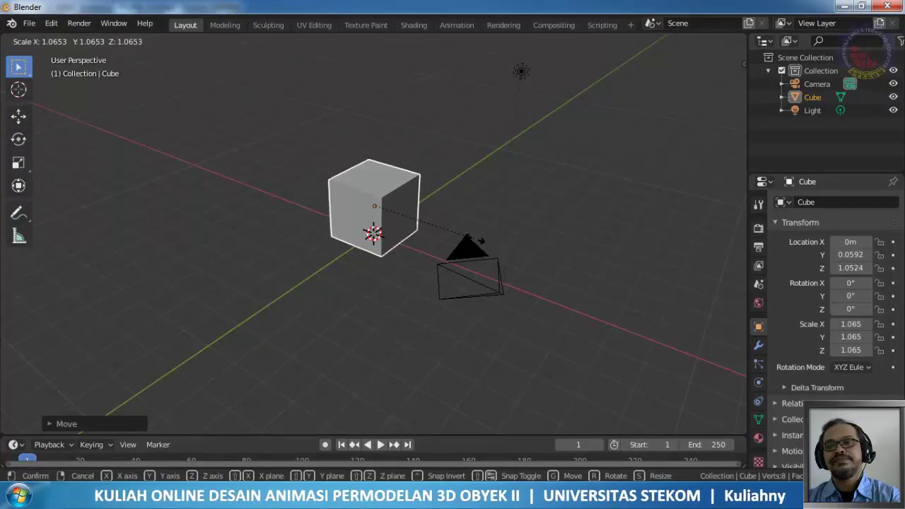
pyautogui.click(501, 262)
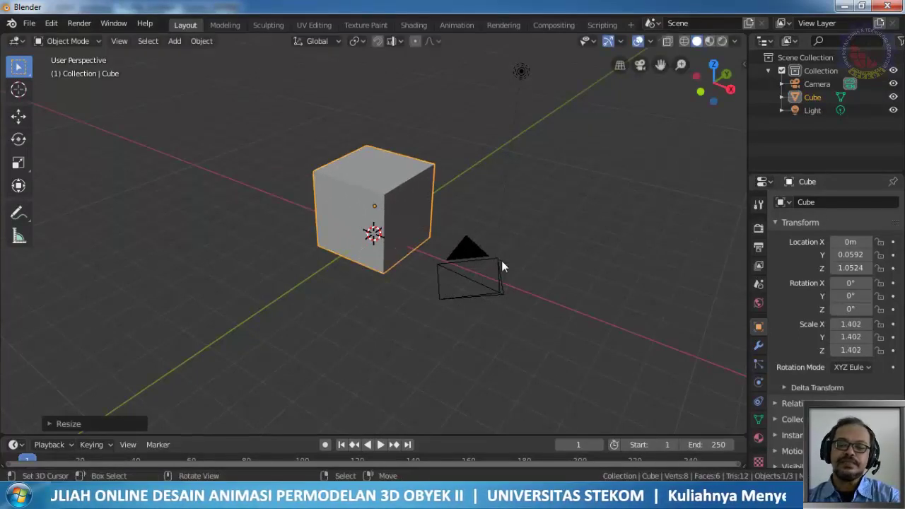
pyautogui.press('KP_1')
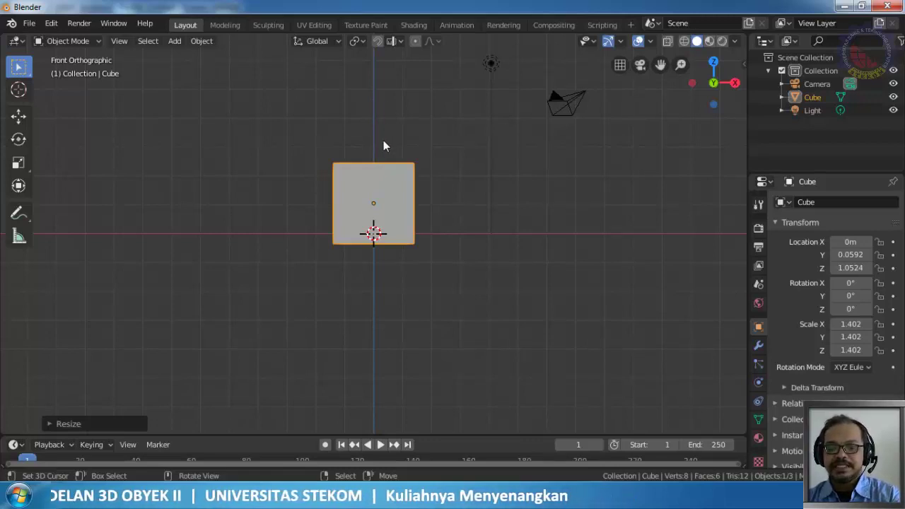
pyautogui.press('s')
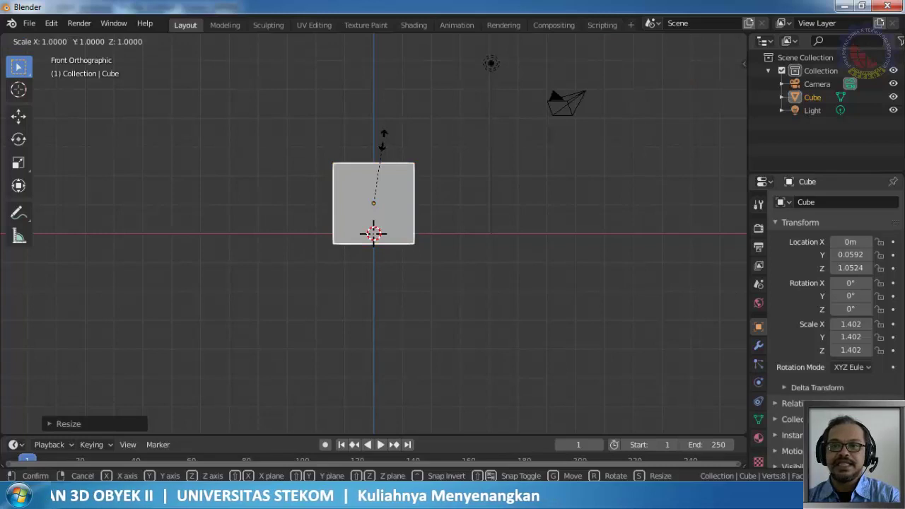
pyautogui.press('z')
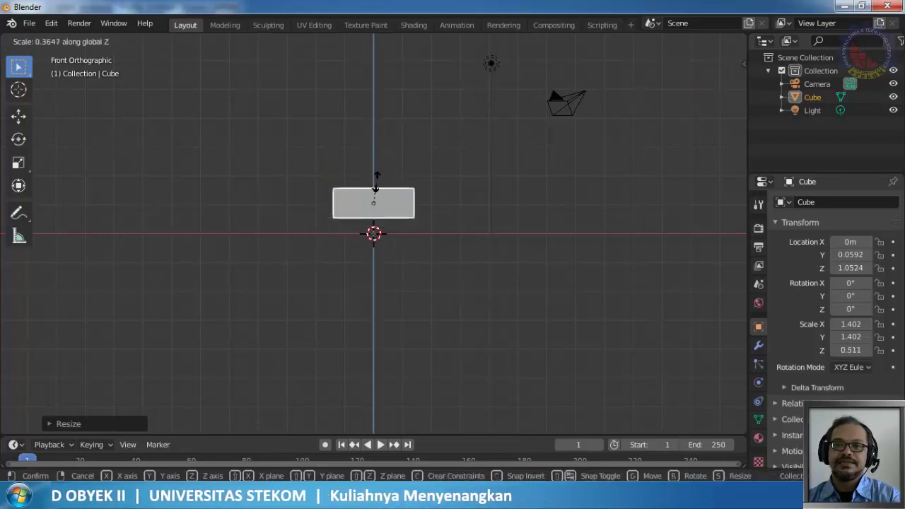
pyautogui.click(377, 197)
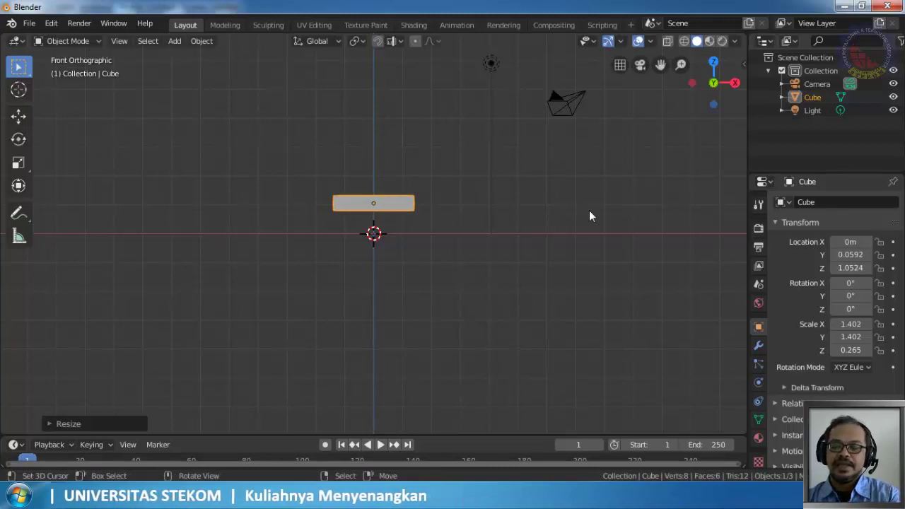
# - Stretch the cube along the global Y axis to a Y scale of about 4.309 in the top orthographic view
pyautogui.press('KP_7')
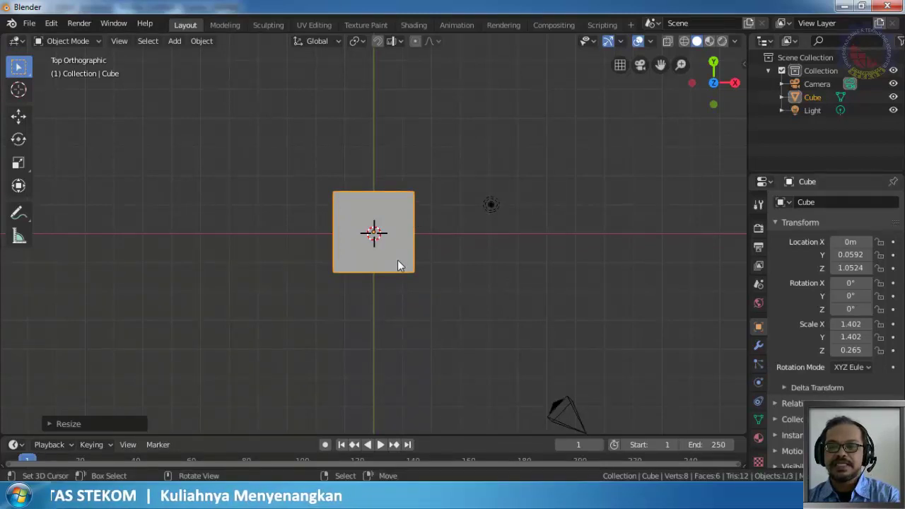
pyautogui.press('s')
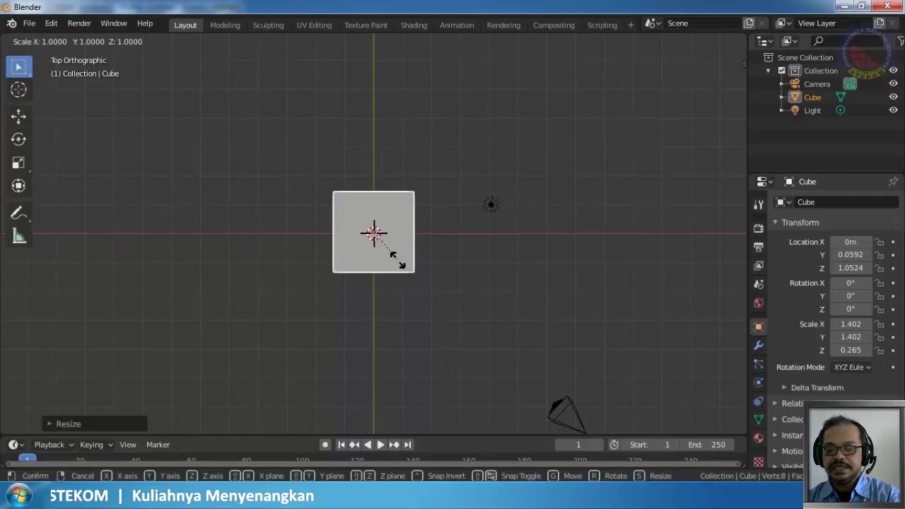
pyautogui.press('y')
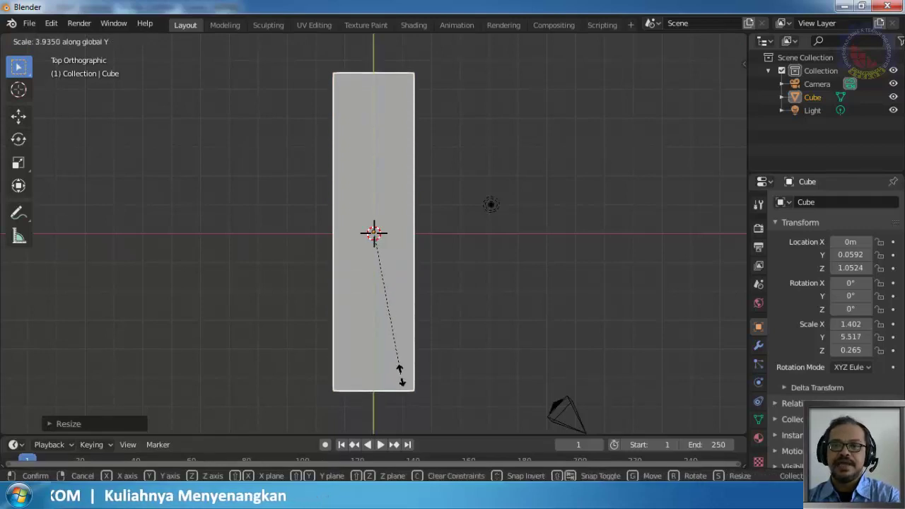
pyautogui.click(398, 343)
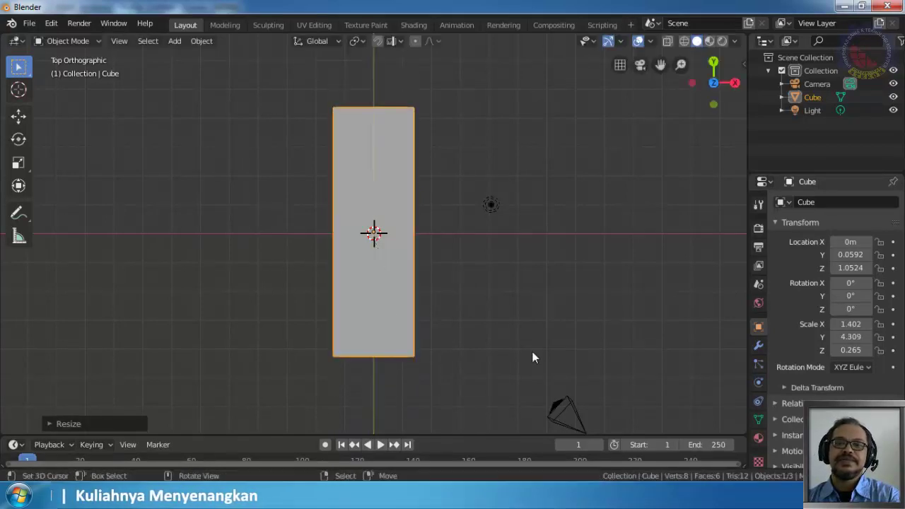
pyautogui.moveTo(529, 323); pyautogui.dragTo(545, 212, button='middle')
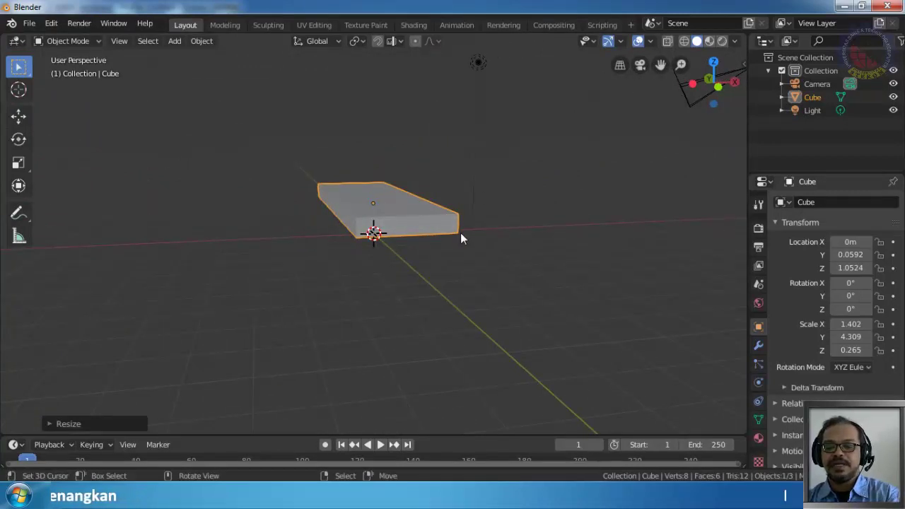
pyautogui.press('KP_7')
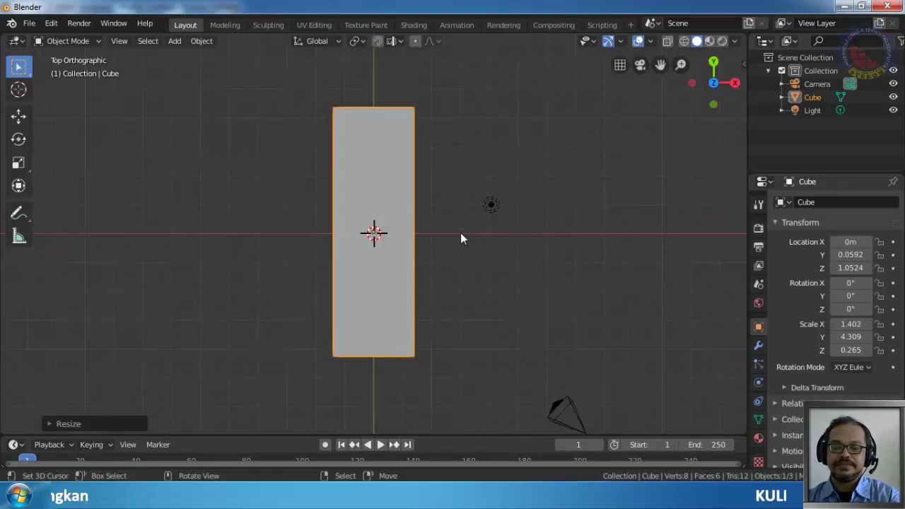
pyautogui.press('s')
pyautogui.press('z')
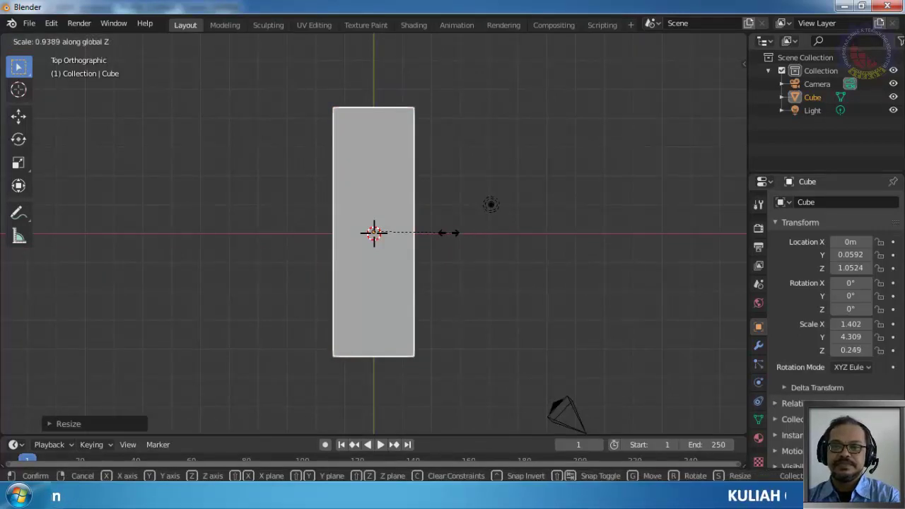
pyautogui.rightClick(415, 235)
# - Narrow the cube along the global X axis to an X scale of about 0.435 in the top orthographic view
pyautogui.press('s')
pyautogui.press('x')
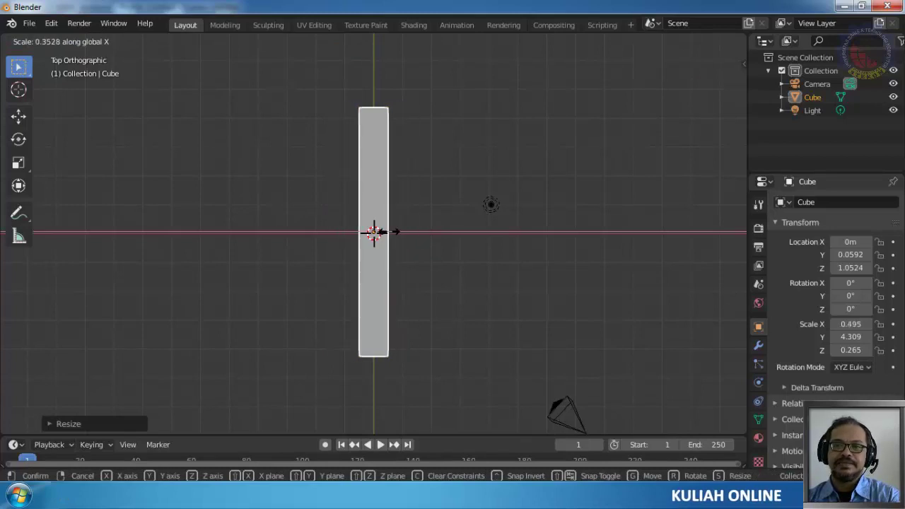
pyautogui.click(387, 233)
pyautogui.moveTo(444, 237); pyautogui.dragTo(475, 173, button='middle')
# - Scale the cube along the global Z axis to a Z scale of about 0.318 in the front orthographic view
pyautogui.press('KP_1')
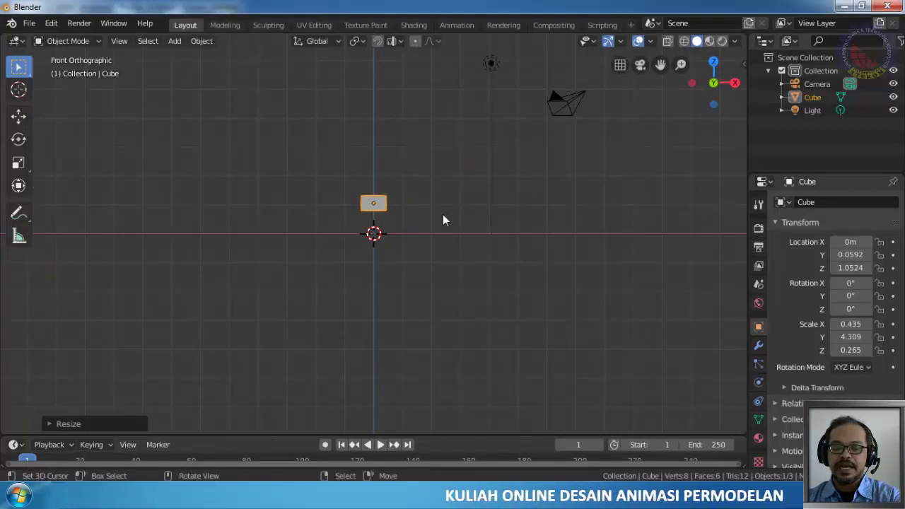
pyautogui.press('s')
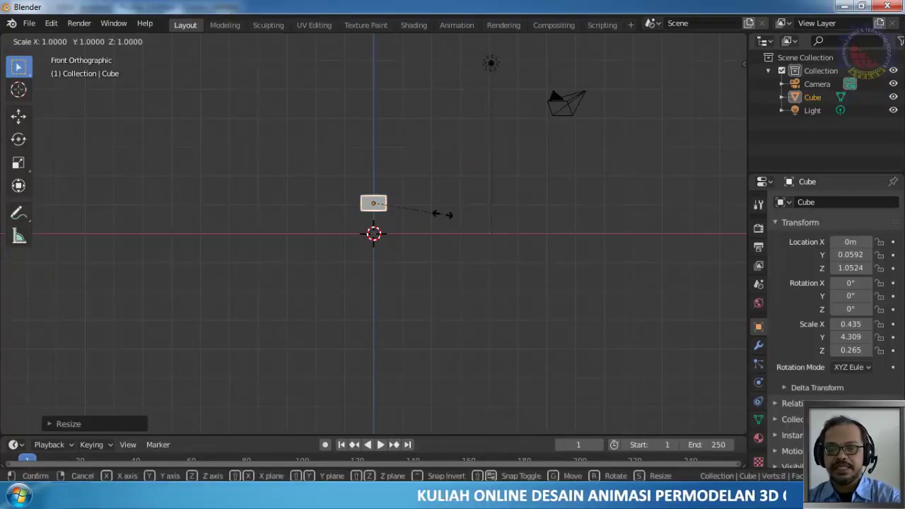
pyautogui.press('z')
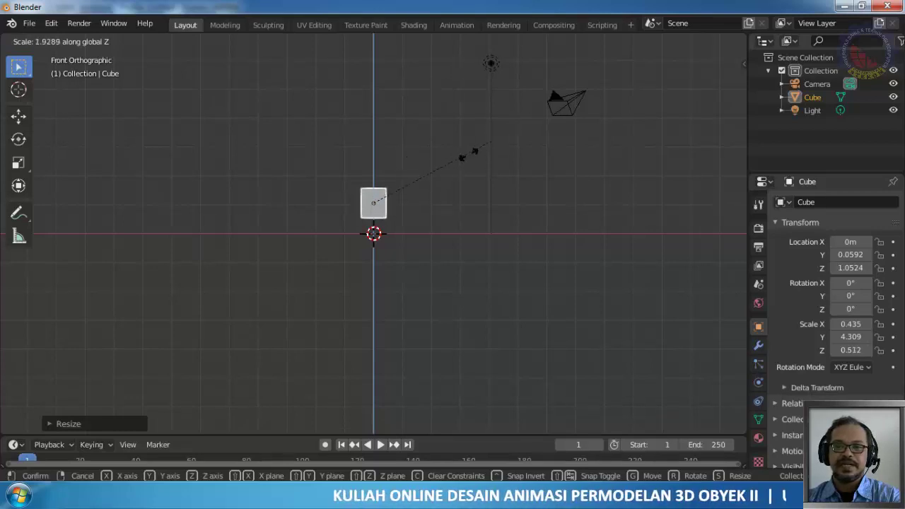
pyautogui.click(449, 171)
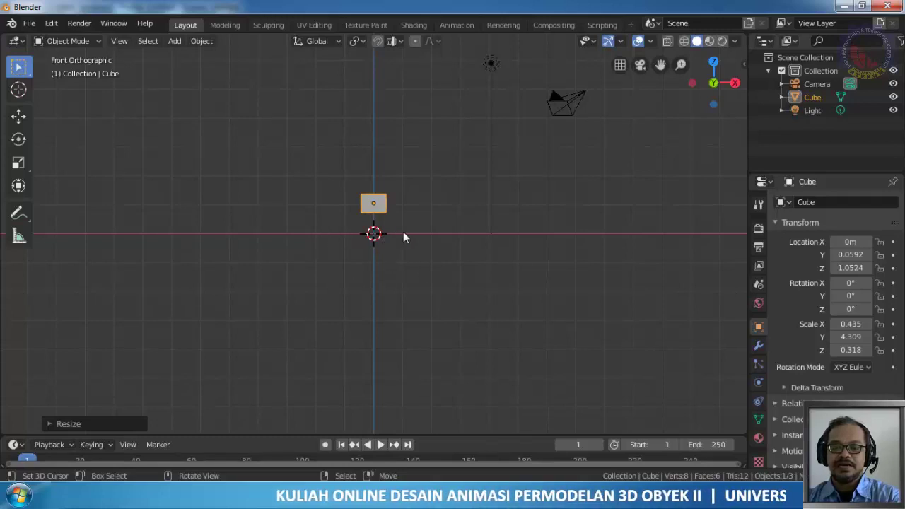
# - Lower the bar along the global Z axis onto the ground line, to a Z location of about 0.3635 m, and switch to a perspective view
pyautogui.press('g')
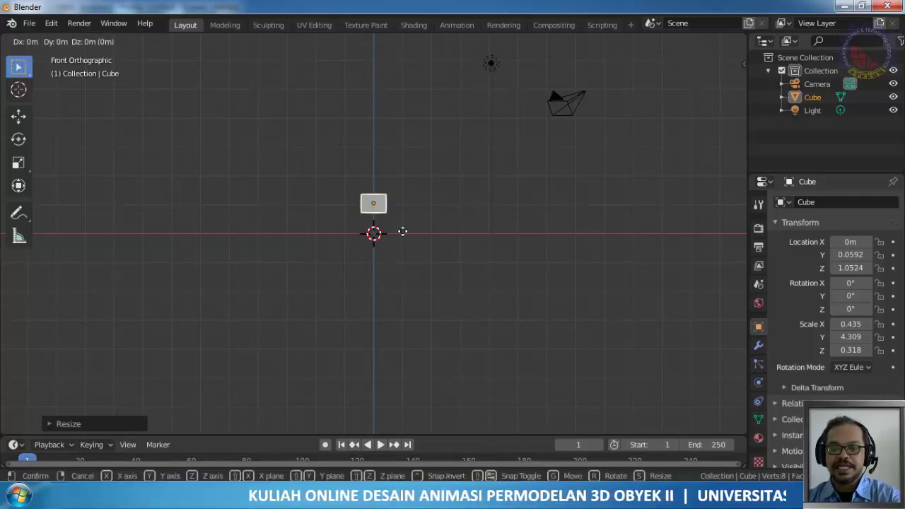
pyautogui.press('z')
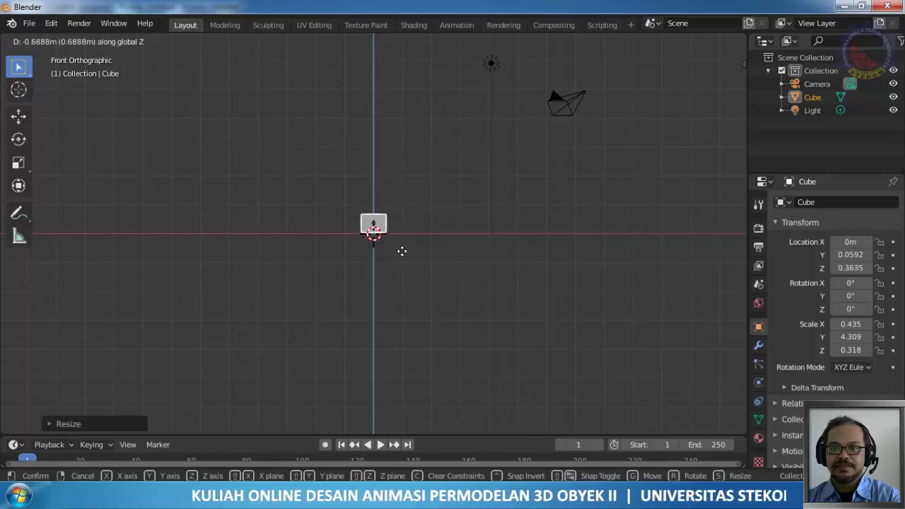
pyautogui.click(403, 250)
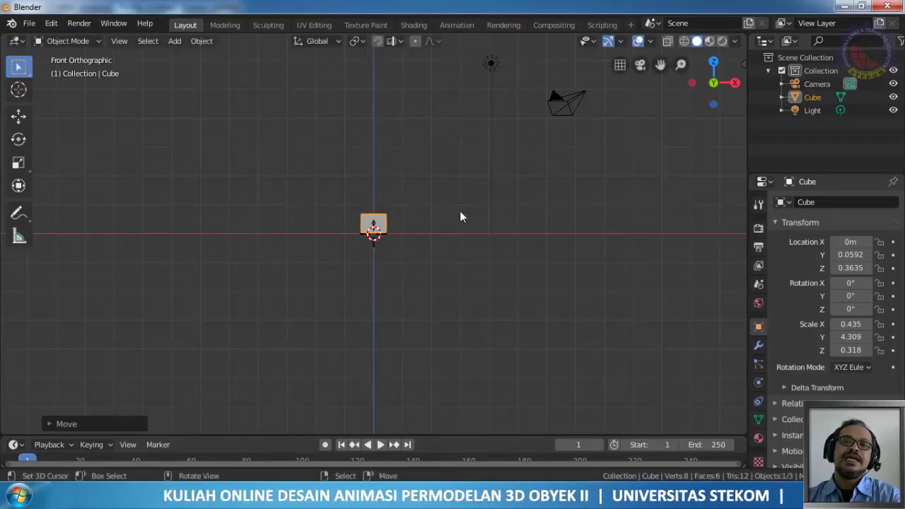
pyautogui.press('KP_5')
pyautogui.moveTo(460, 217); pyautogui.dragTo(405, 277, button='middle')
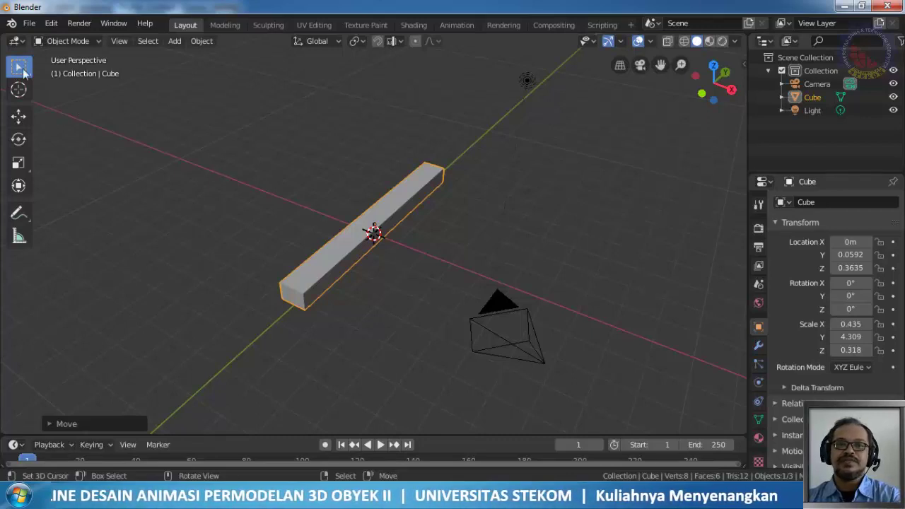
# - Save the Blender file in the Documents folder as "coba 1.blend"
pyautogui.click(29, 23)
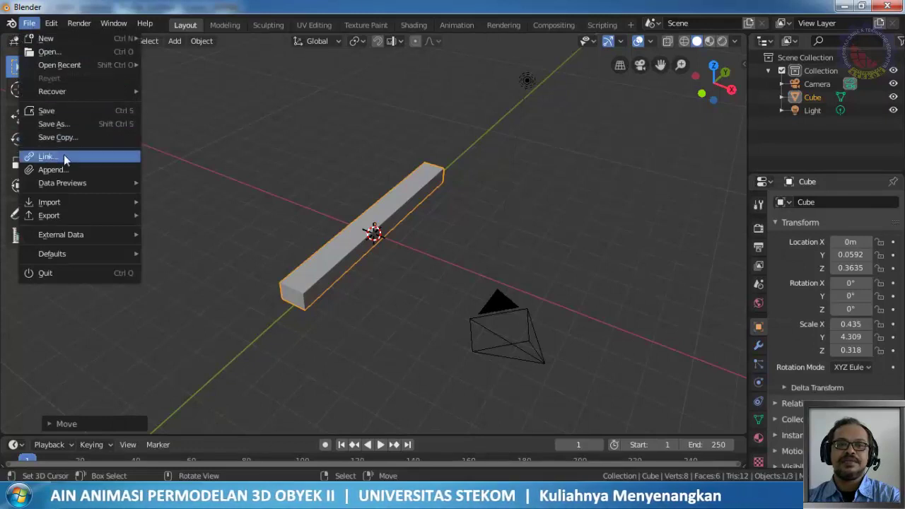
pyautogui.click(75, 111)
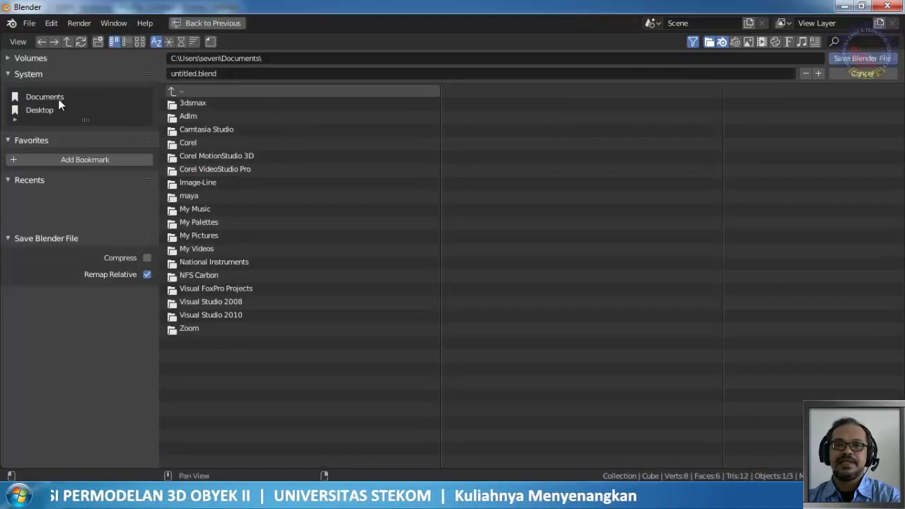
pyautogui.click(175, 77)
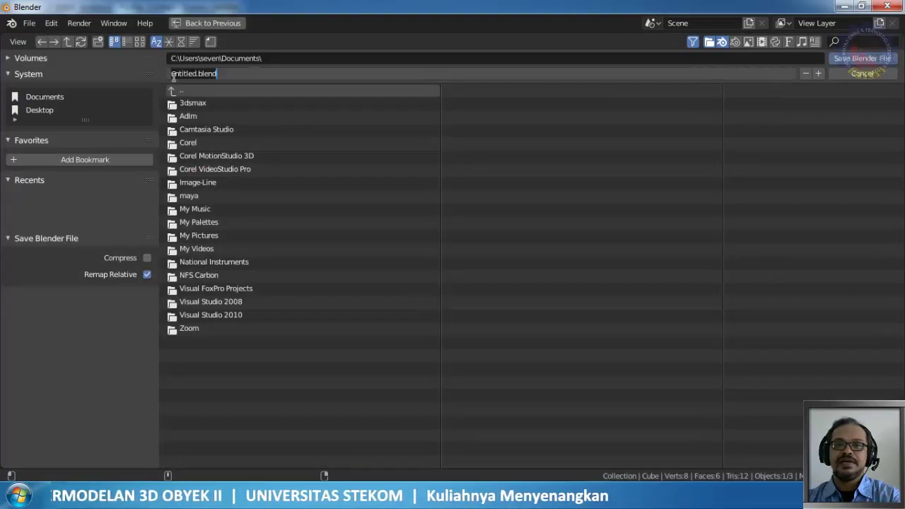
pyautogui.click(174, 76)
pyautogui.moveTo(173, 76); pyautogui.dragTo(197, 81)
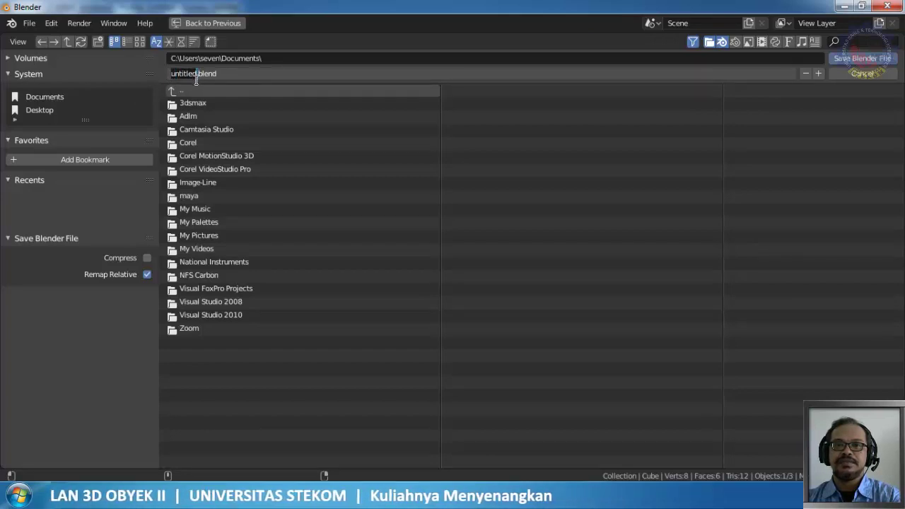
pyautogui.write('coba 1')
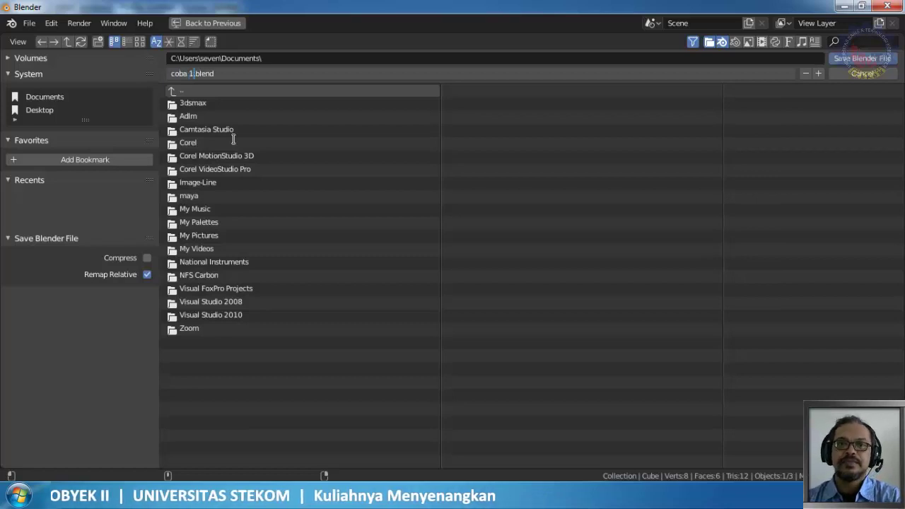
pyautogui.click(857, 64)
pyautogui.click(857, 62)
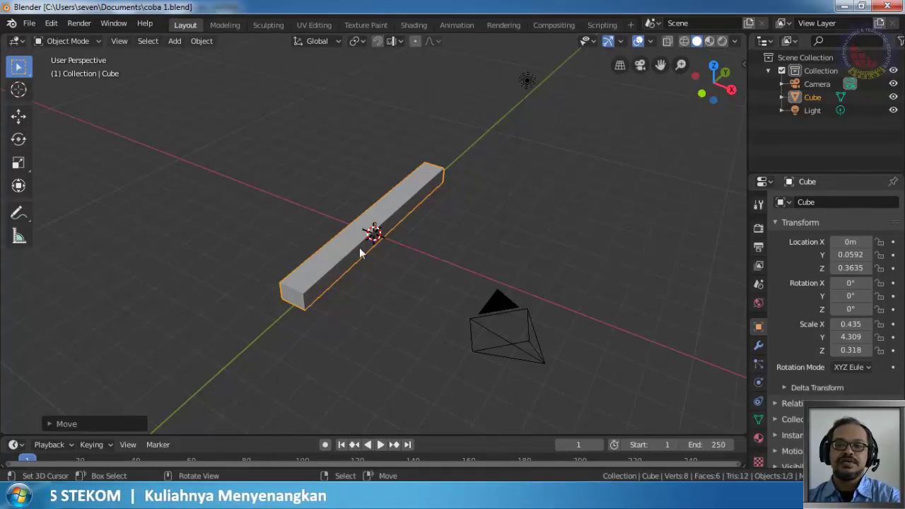
pyautogui.moveTo(359, 251); pyautogui.dragTo(474, 257, button='middle')
pyautogui.scroll(-4, 423, 237)
pyautogui.scroll(3, 405, 275)
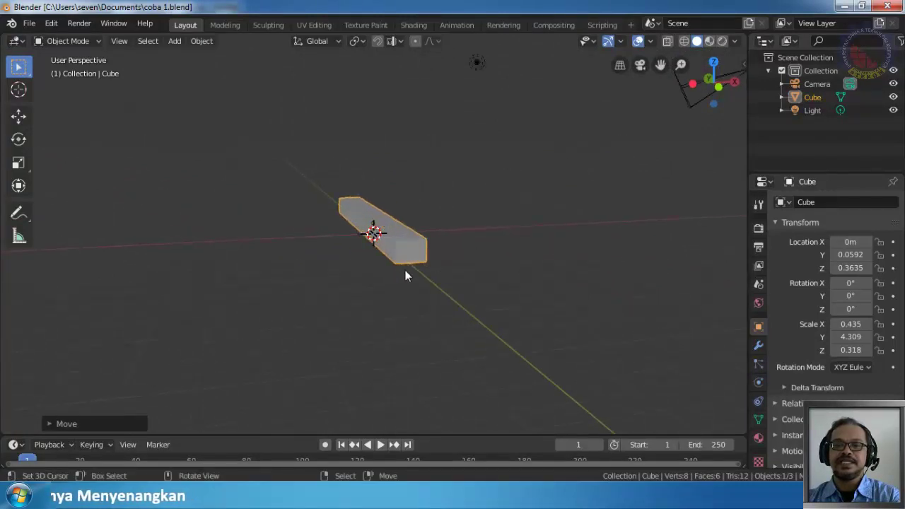
pyautogui.scroll(-2, 406, 270)
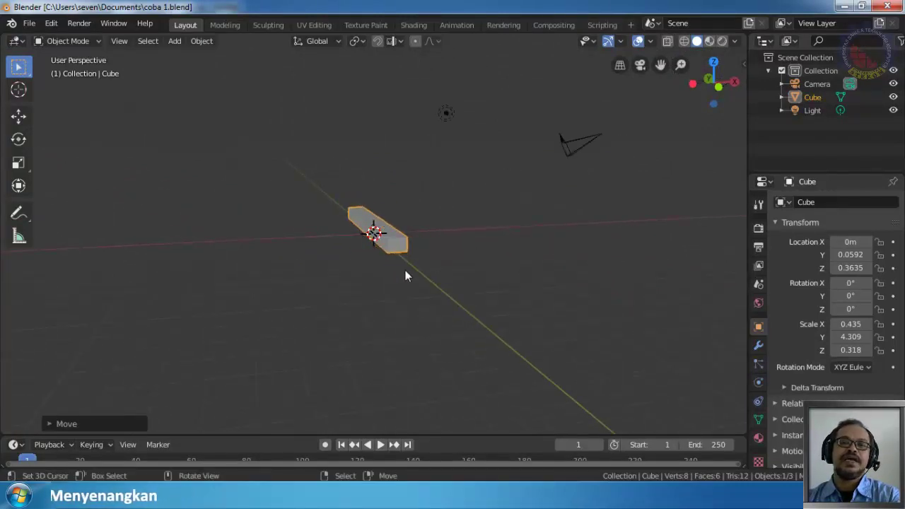
pyautogui.moveTo(405, 276); pyautogui.dragTo(405, 276, button='middle')
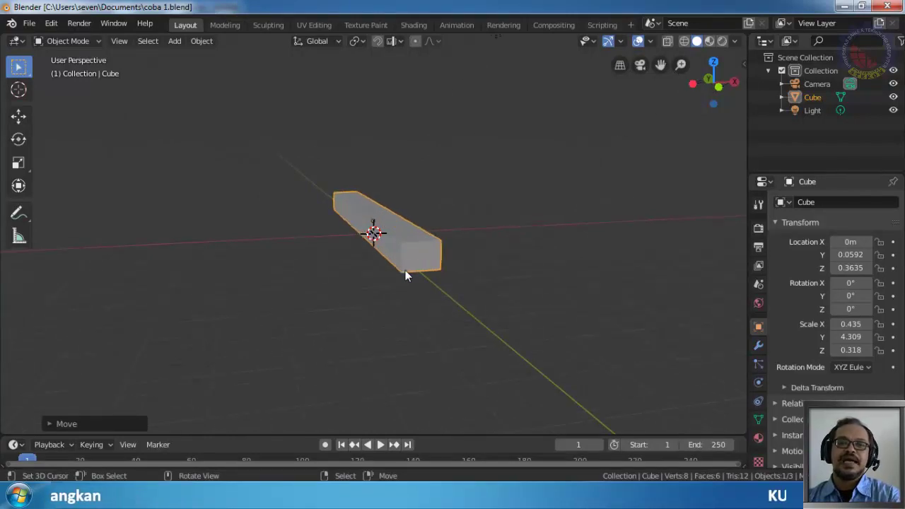